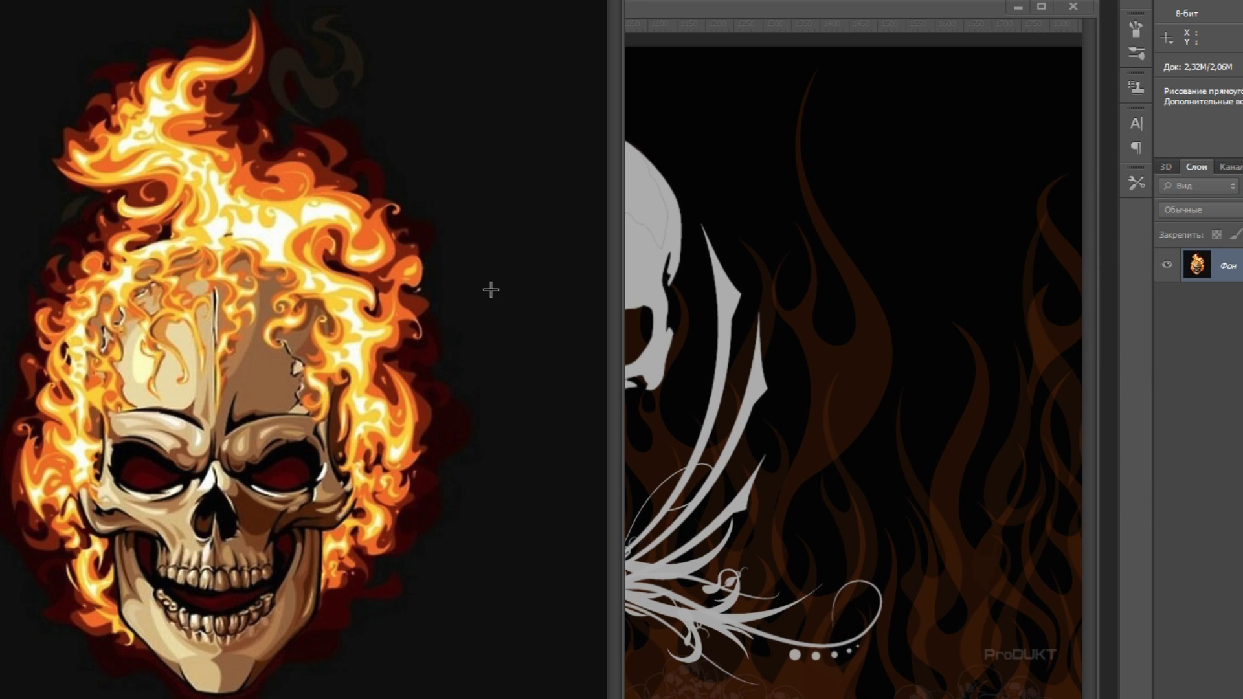
- Rearrange the flaming skull and bodybuilder image windows to view the candidate shirt pictures
left_click_drag(213, 1, 474, 8)
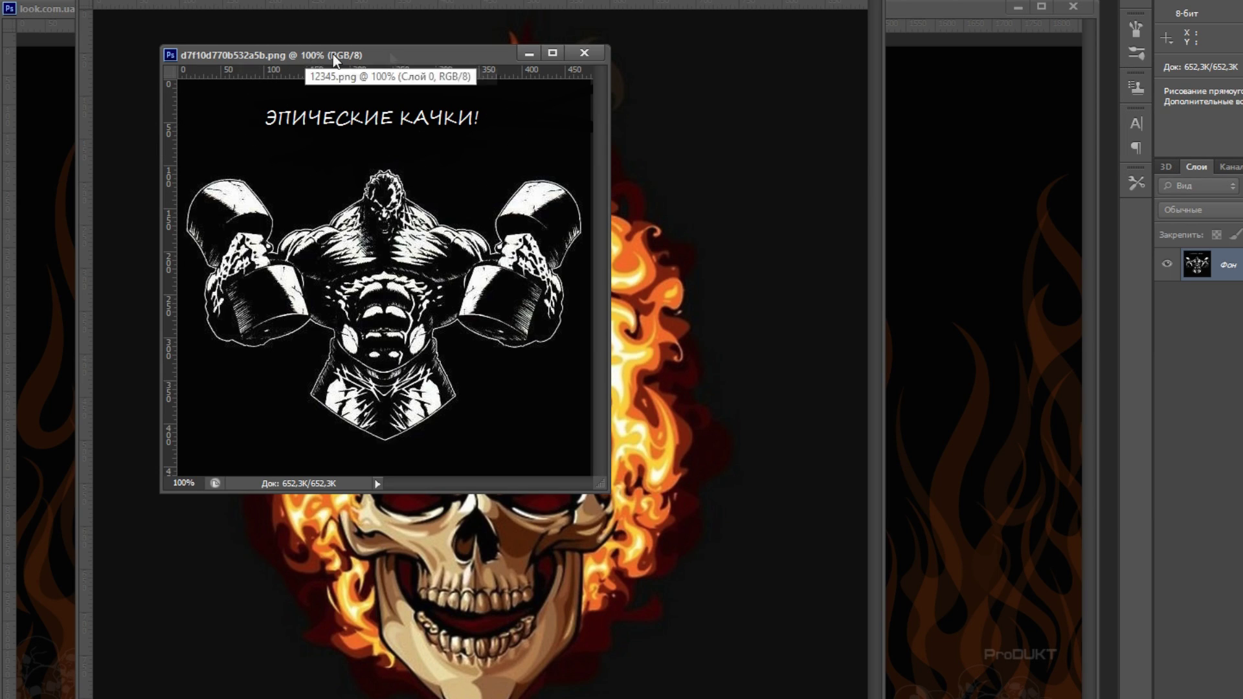
left_click_drag(366, 53, 109, 46)
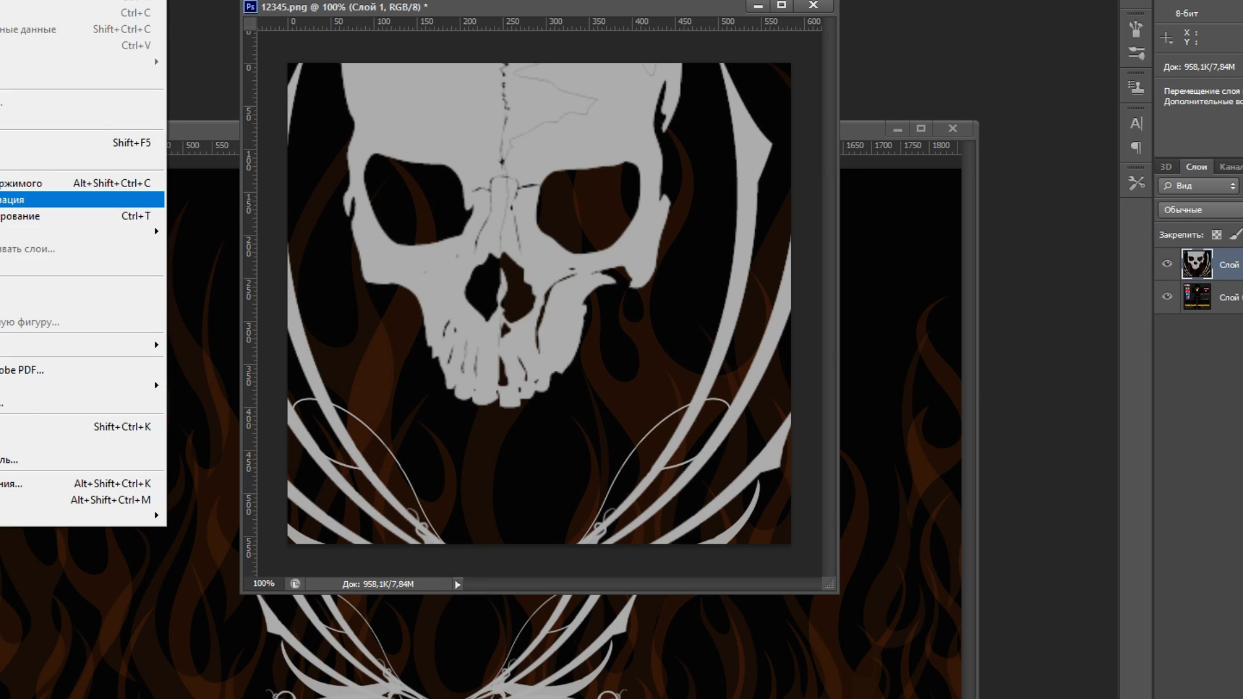
- Scale the skull and flames layer down with Free Transform so it approaches the size of the torso's front panel
left_click(84, 194)
scroll(521, 255, "down", 5)
left_click_drag(326, 171, 563, 254)
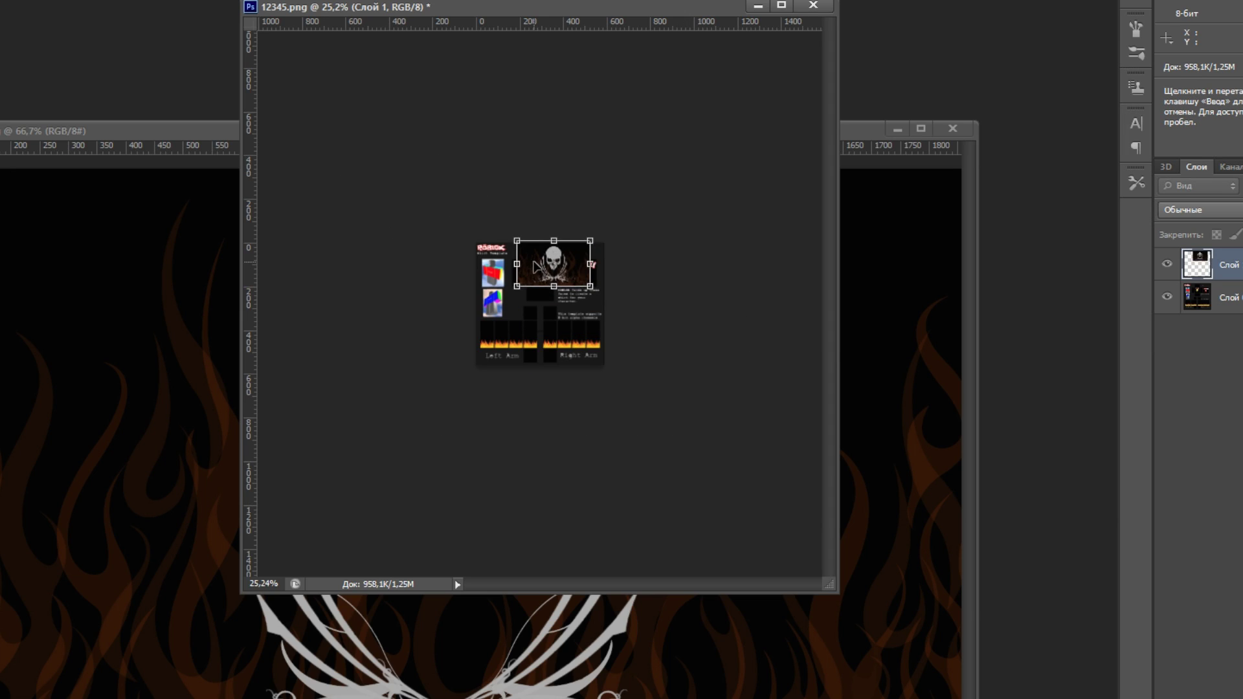
scroll(563, 254, "up", 7)
left_click_drag(700, 249, 572, 203)
scroll(601, 150, "up", 7)
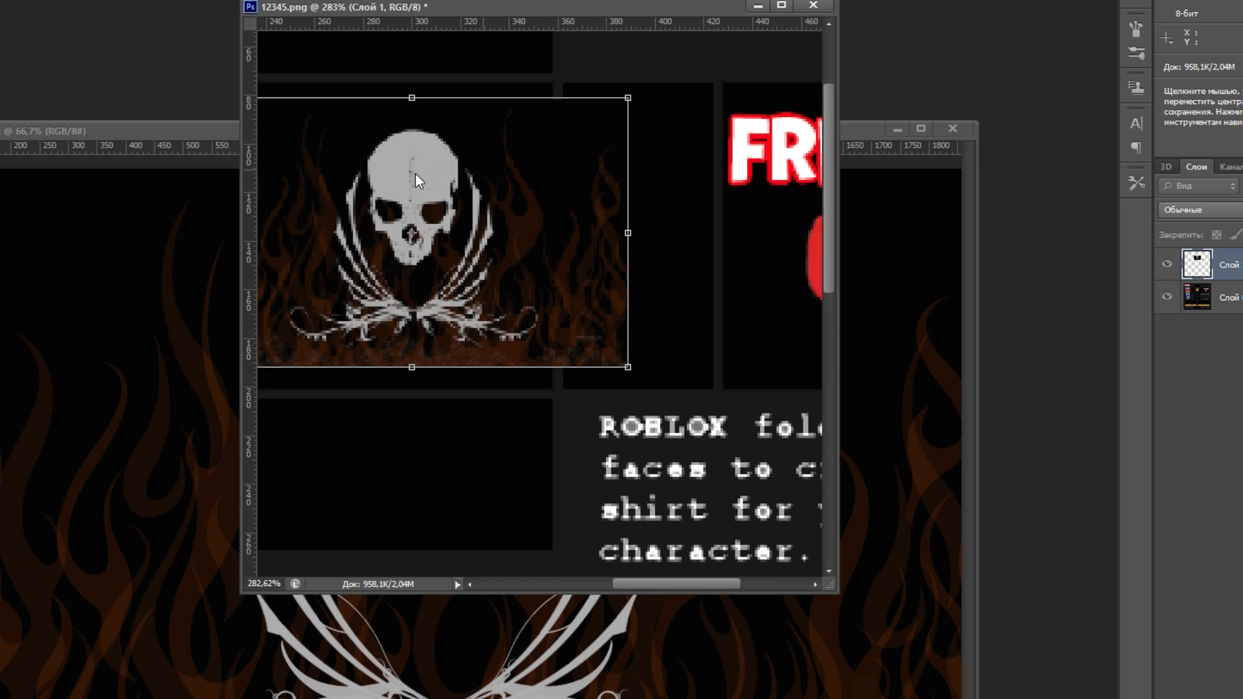
- Position the scaled skull image over the torso's front panel and apply the transformation
scroll(438, 176, "down", 4)
scroll(486, 139, "up", 3)
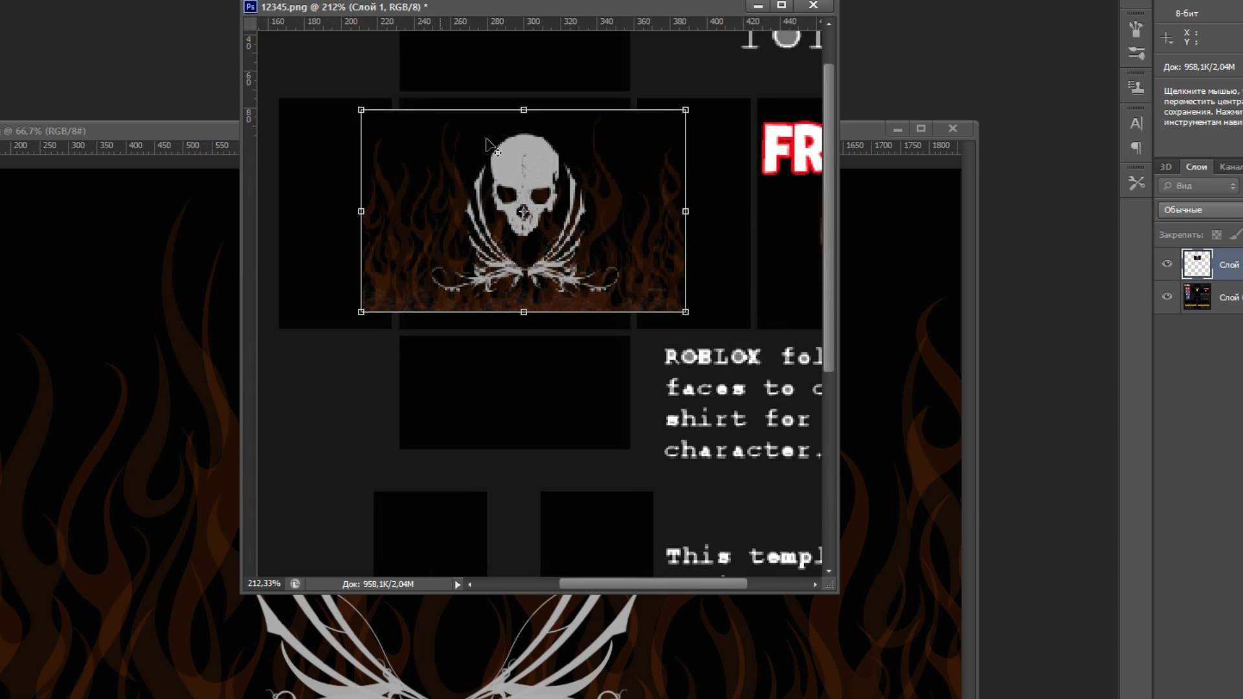
scroll(486, 139, "up", 3)
left_click_drag(752, 371, 785, 390)
key("v")
left_click(488, 226)
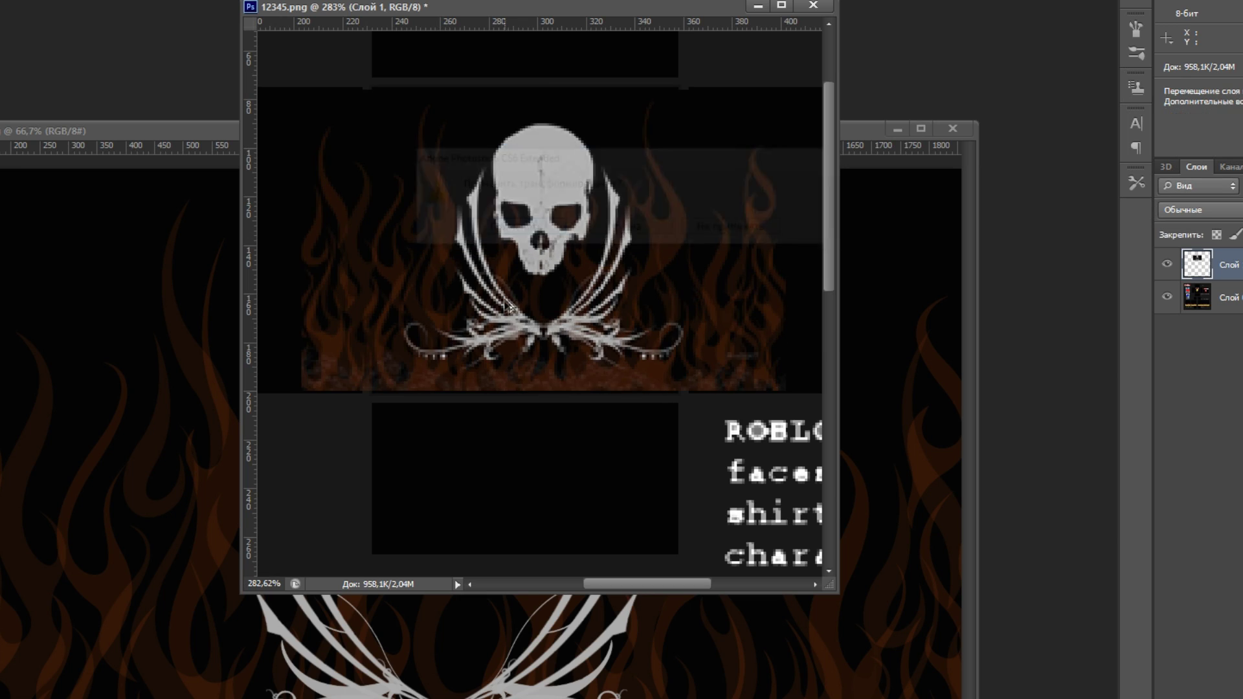
- Nudge the skull image on the front panel and activate the Eyedropper on the base template layer
scroll(537, 311, "down", 4)
scroll(528, 149, "up", 5)
left_click_drag(516, 162, 518, 162)
key("alt+[")
key("i")
scroll(499, 100, "down", 3)
scroll(499, 100, "up", 2)
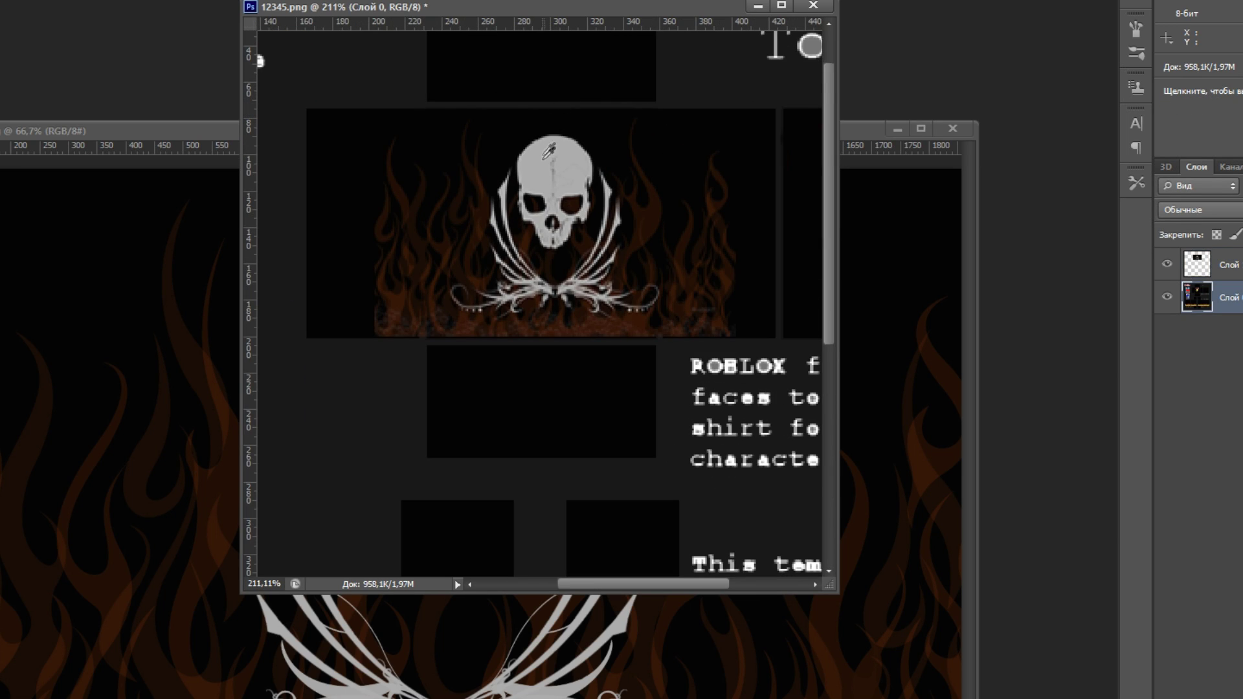
scroll(549, 152, "up", 1)
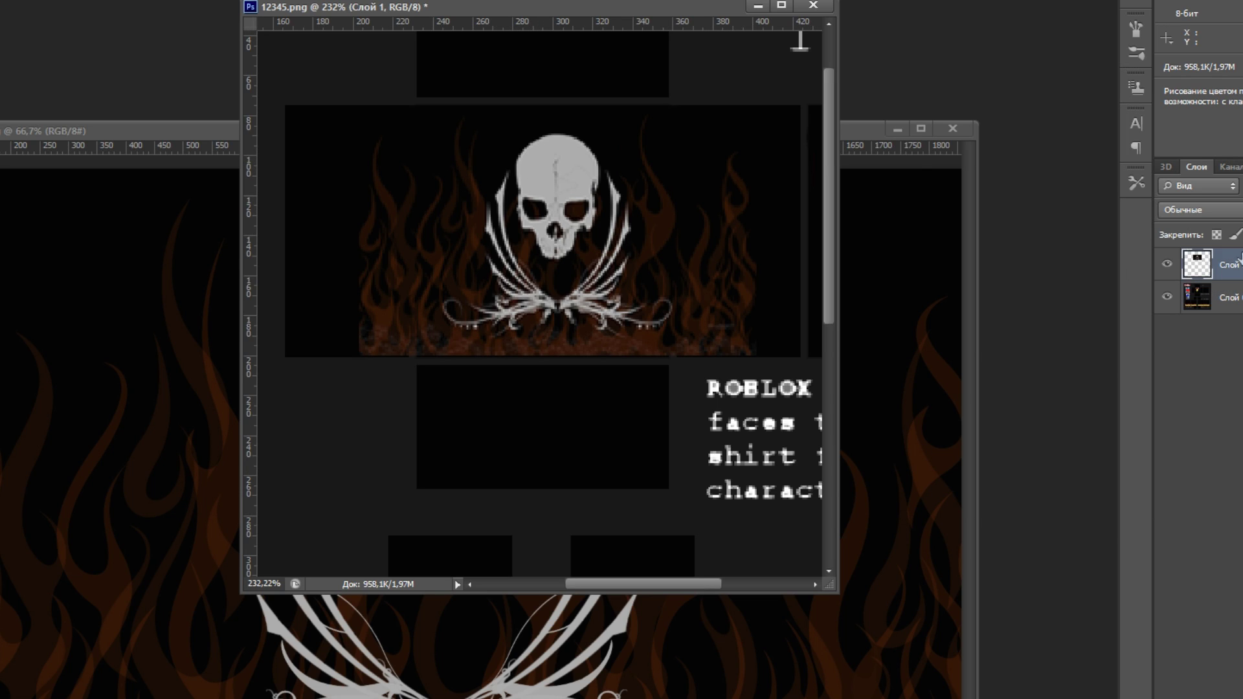
- Adjust the skull layer's Hue/Saturation with hue +18 and saturation +39
key("alt+i")
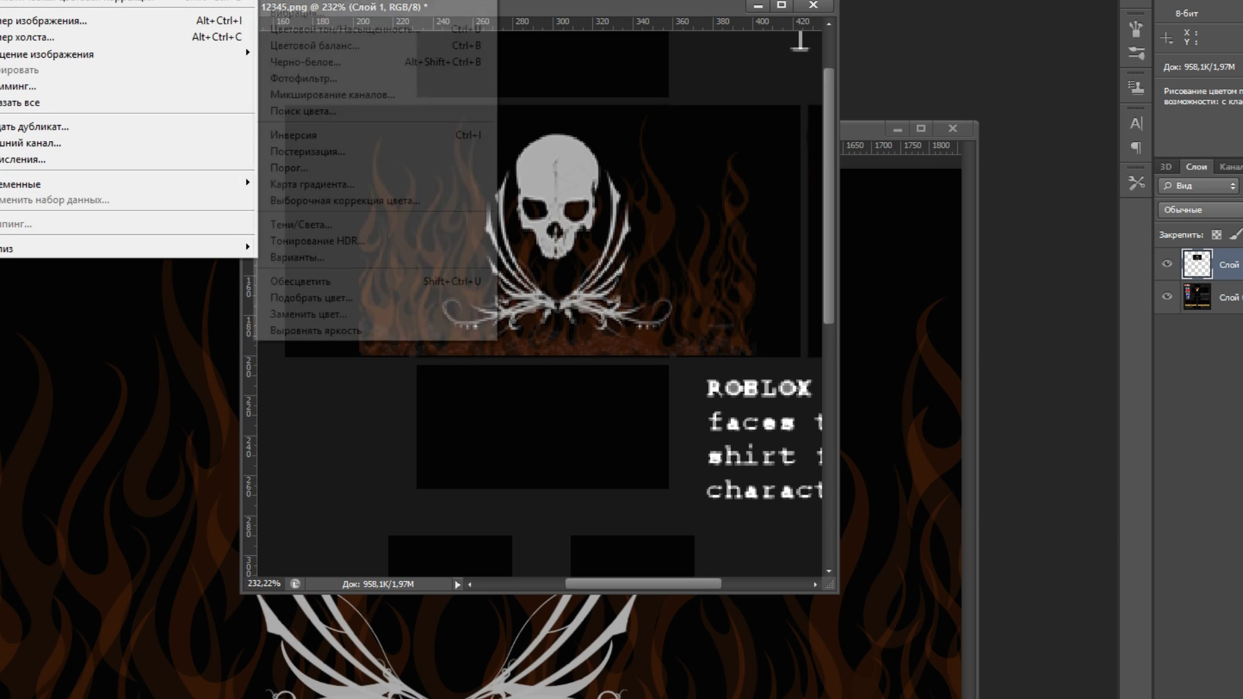
left_click(372, 30)
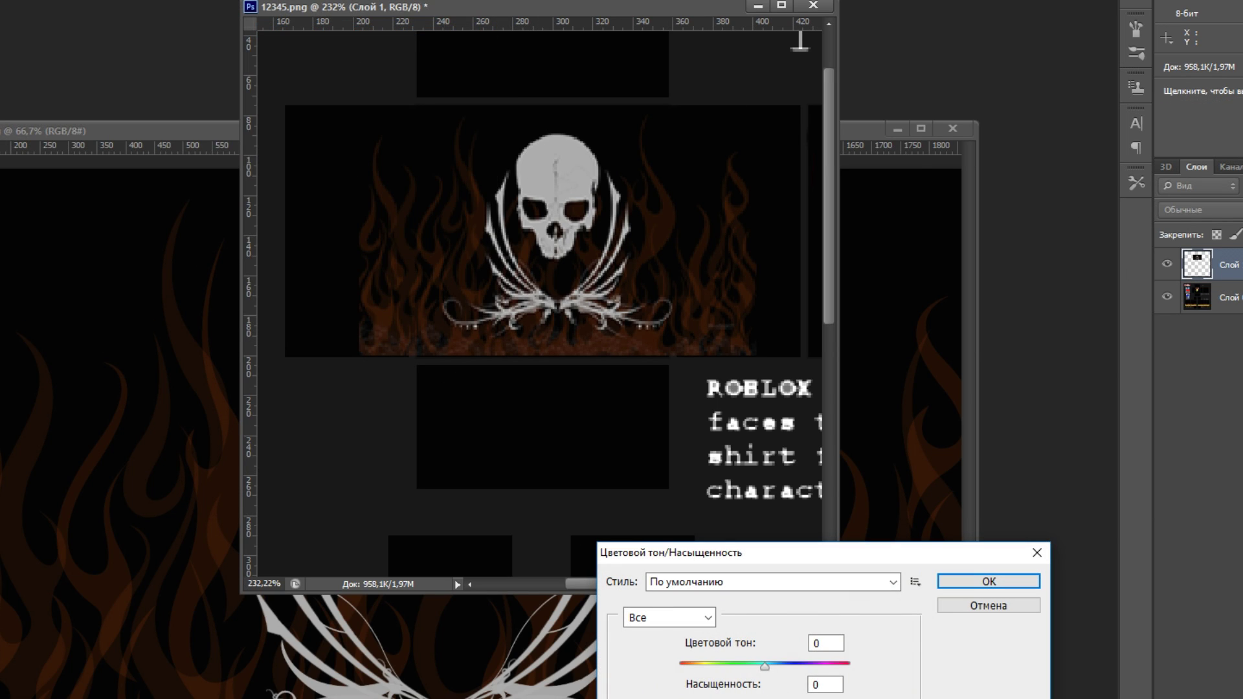
left_click_drag(752, 670, 775, 677)
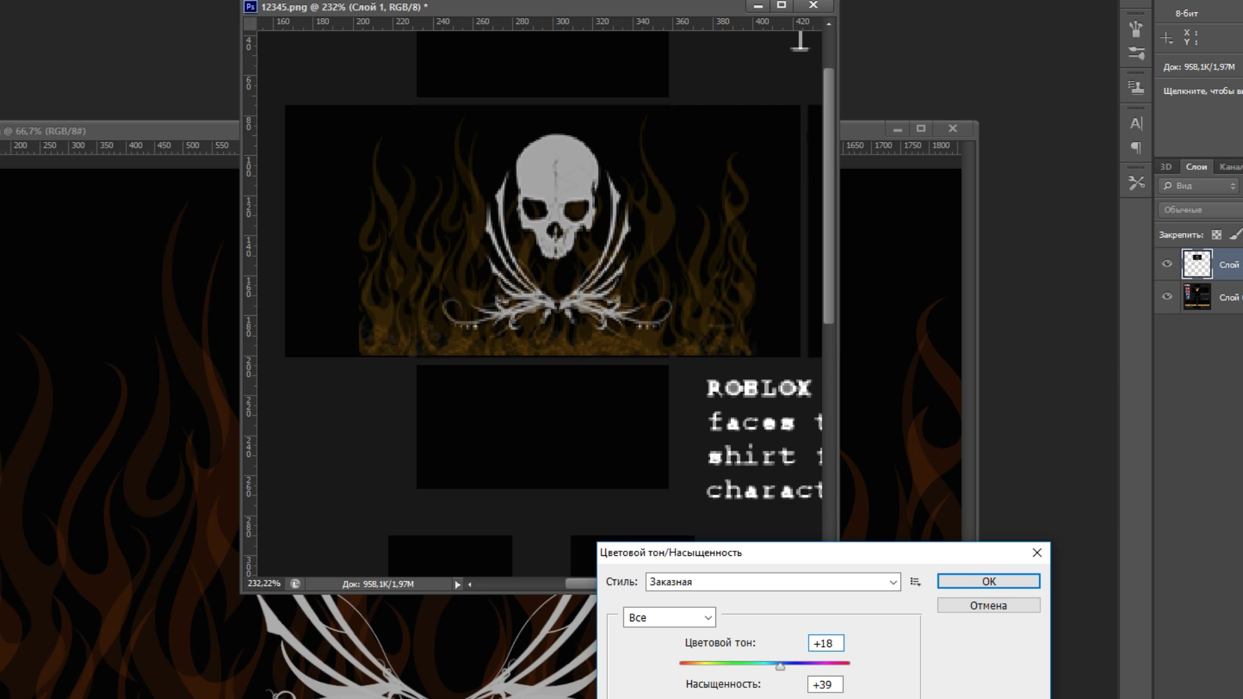
key("Return")
- Brighten the skull and its wing ornament with the Dodge tool
key("o")
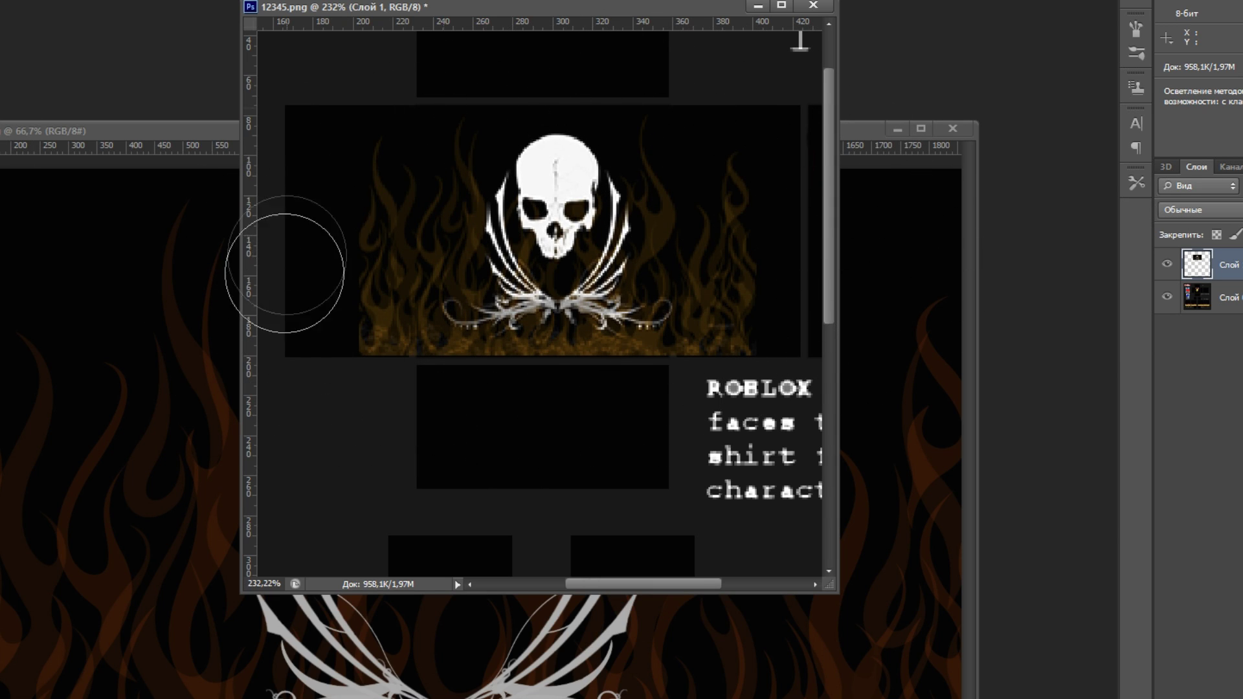
scroll(576, 452, "down", 8)
scroll(553, 134, "up", 3)
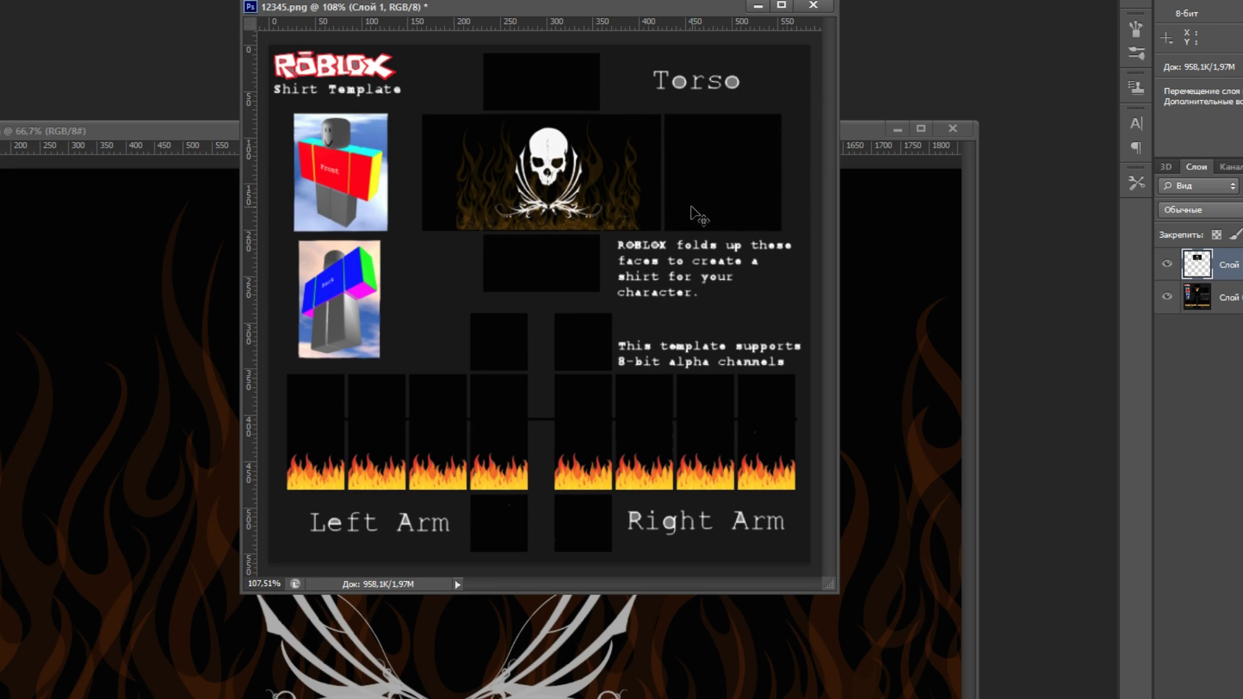
- Move the КАЧОК text onto the torso's back panel and enlarge it with Free Transform
scroll(723, 154, "up", 2)
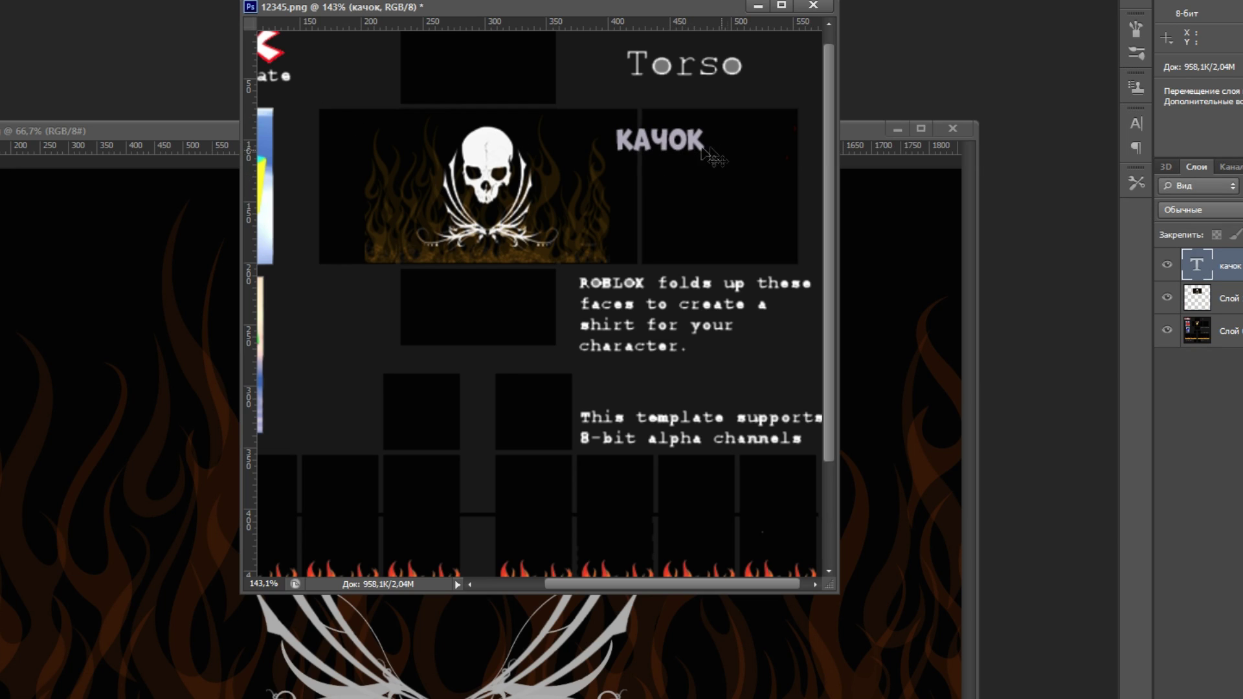
left_click_drag(712, 153, 721, 156)
left_click(6, 2)
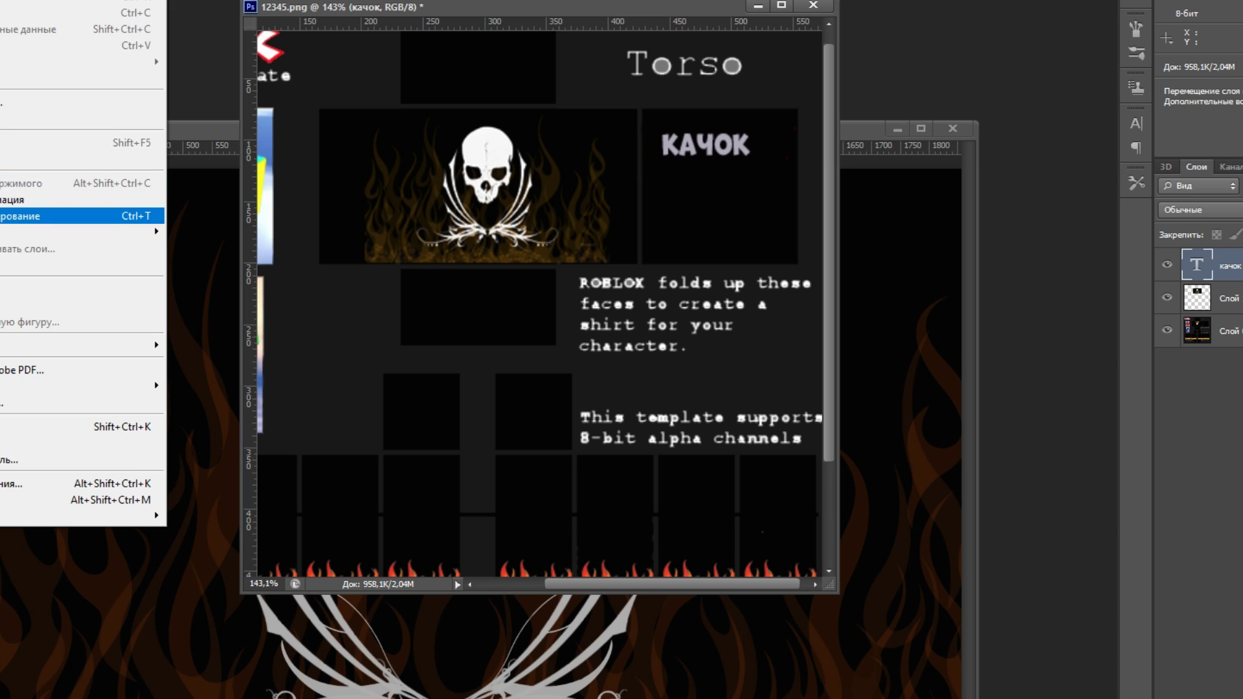
left_click(38, 213)
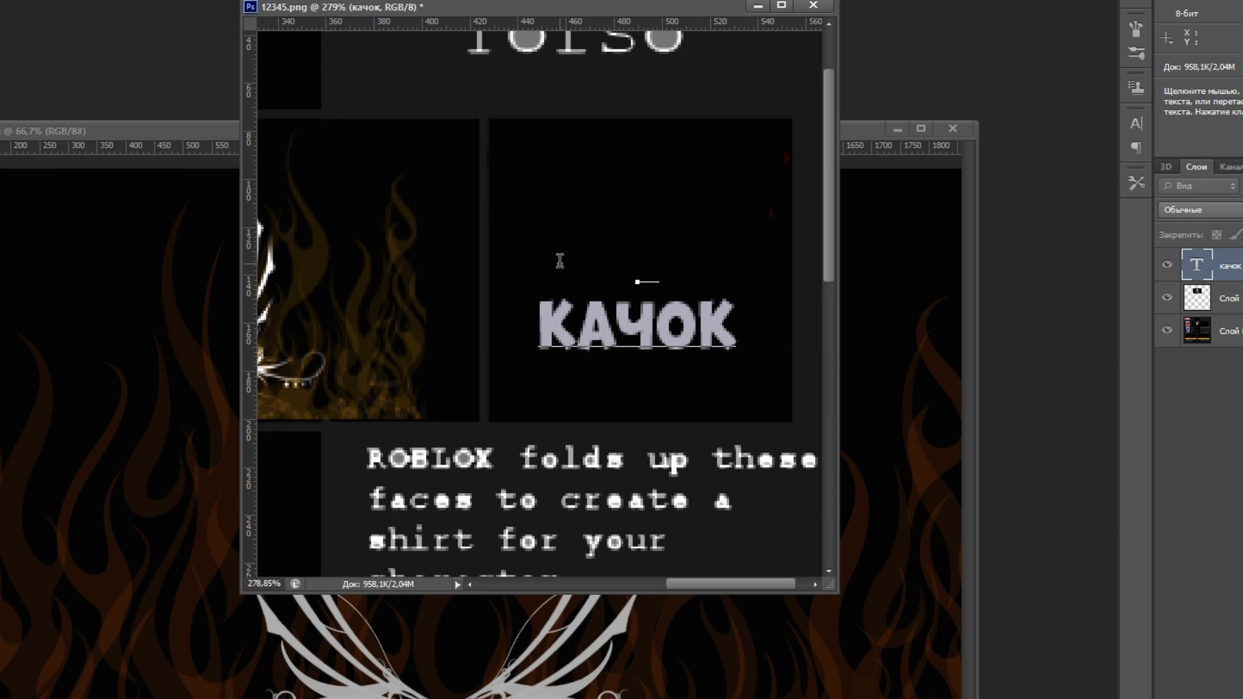
- Add the word ТОП above КАЧОК and move the text up within the back panel
type("ТОП")
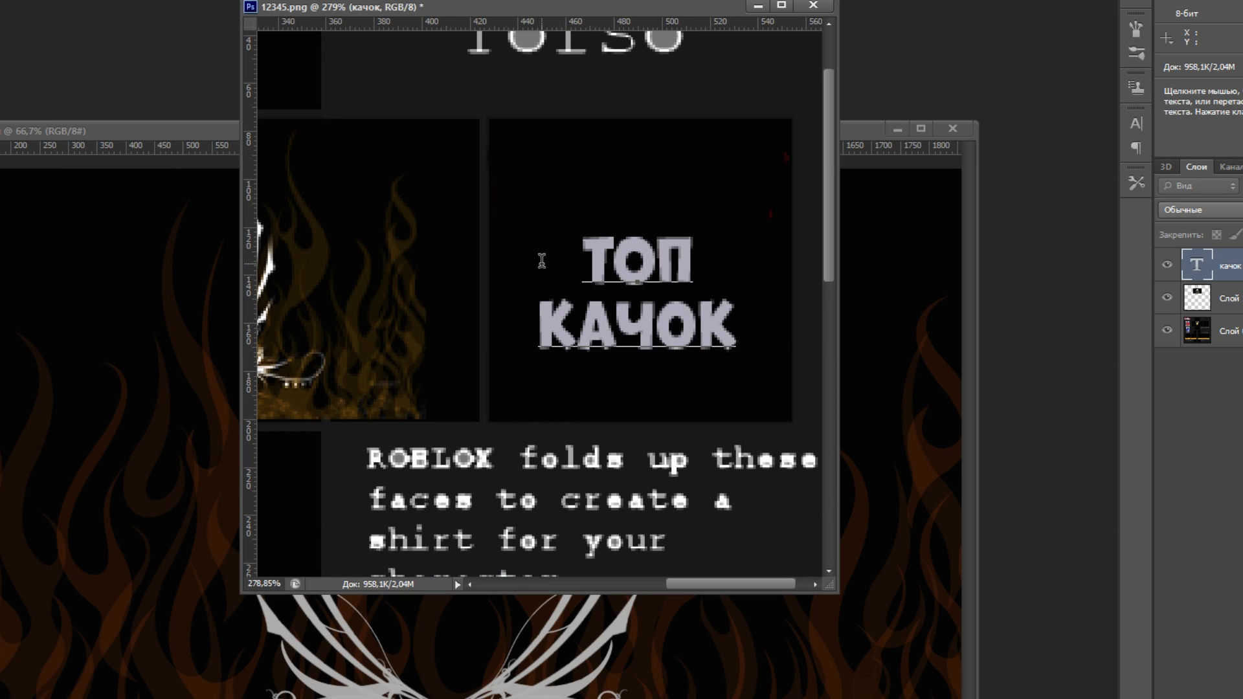
left_click_drag(641, 304, 640, 236)
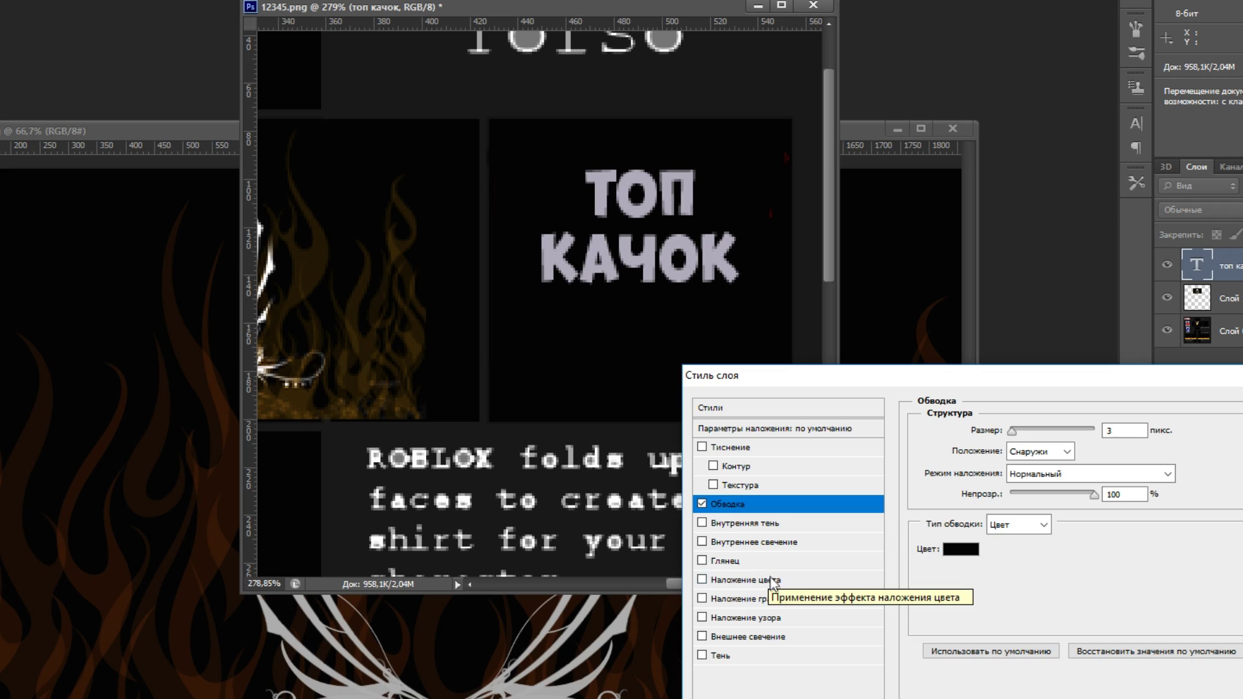
- Add a Color Overlay effect to the ТОП КАЧОК text layer and choose its colour
left_click(780, 580)
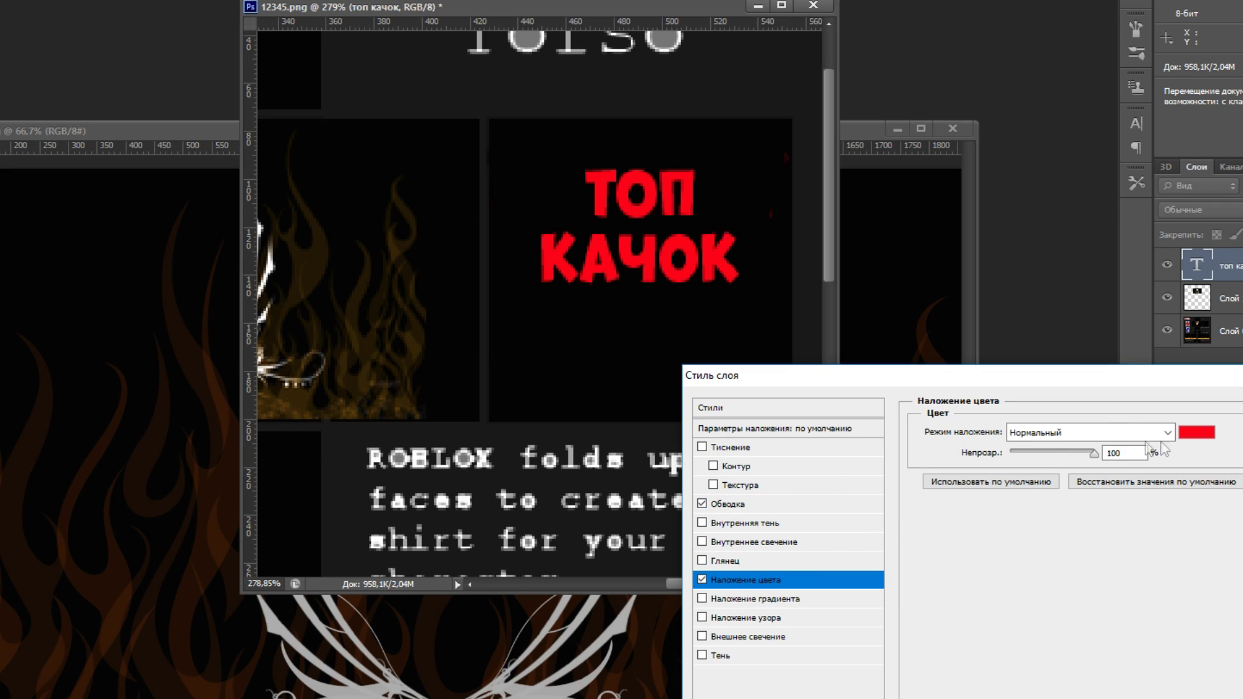
left_click(1188, 432)
left_click_drag(996, 319, 816, 191)
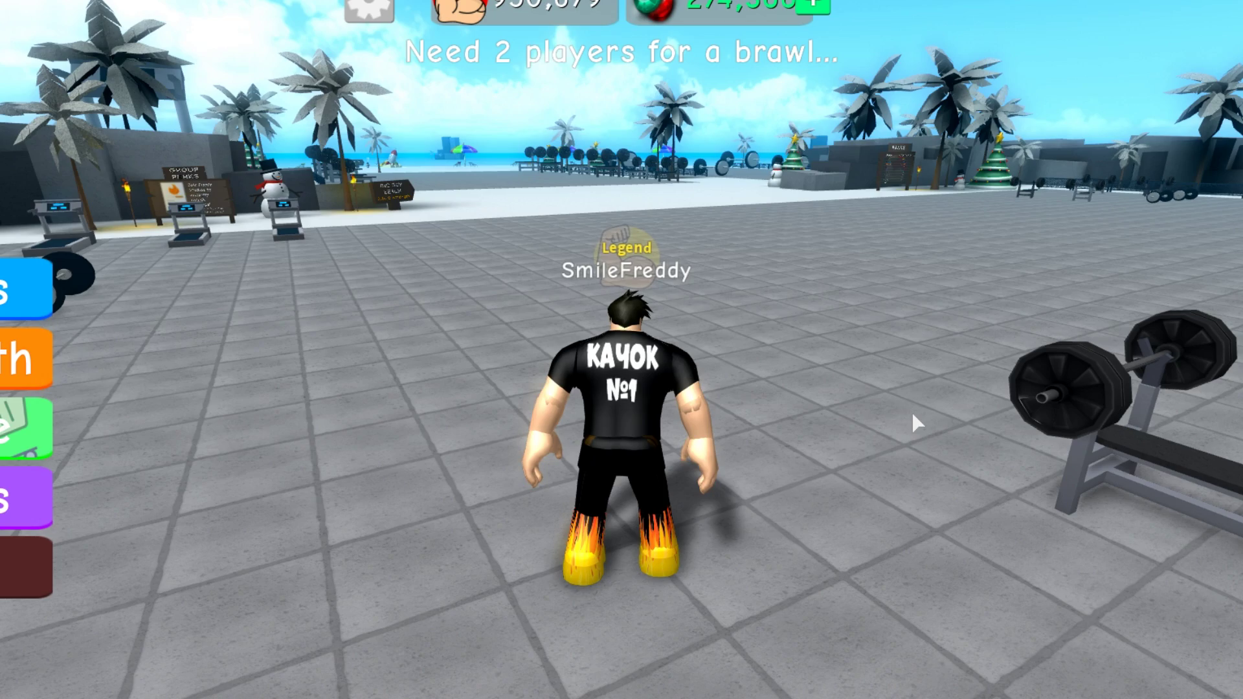
- Switch to the Roblox game and examine the shirt's front and back prints on the character
left_click_drag(729, 342, 729, 343)
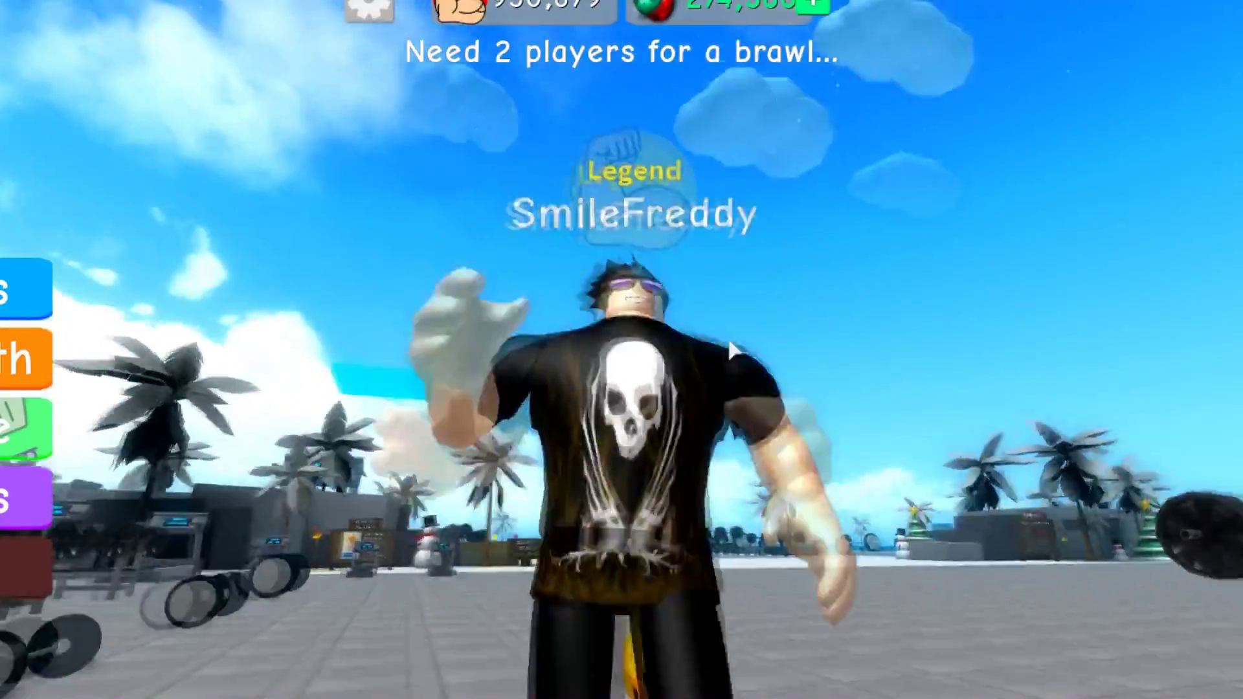
left_click_drag(729, 342, 728, 342)
left_click_drag(690, 405, 691, 406)
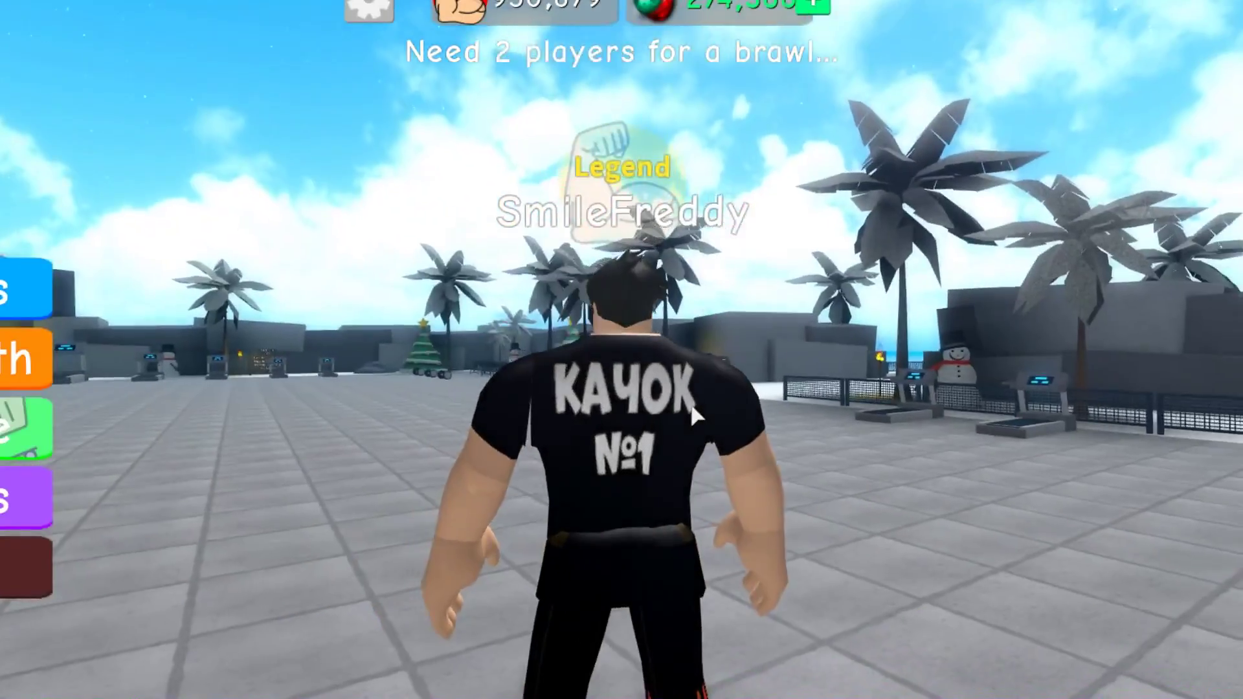
key("w")
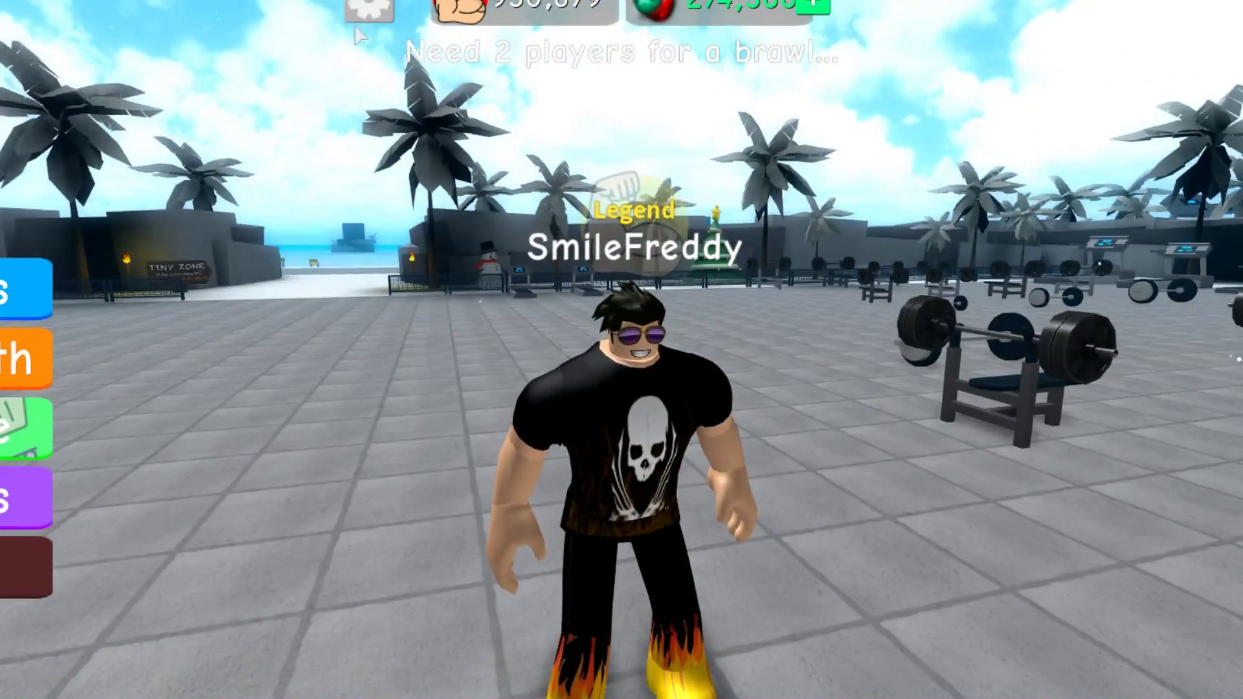
left_click(369, 8)
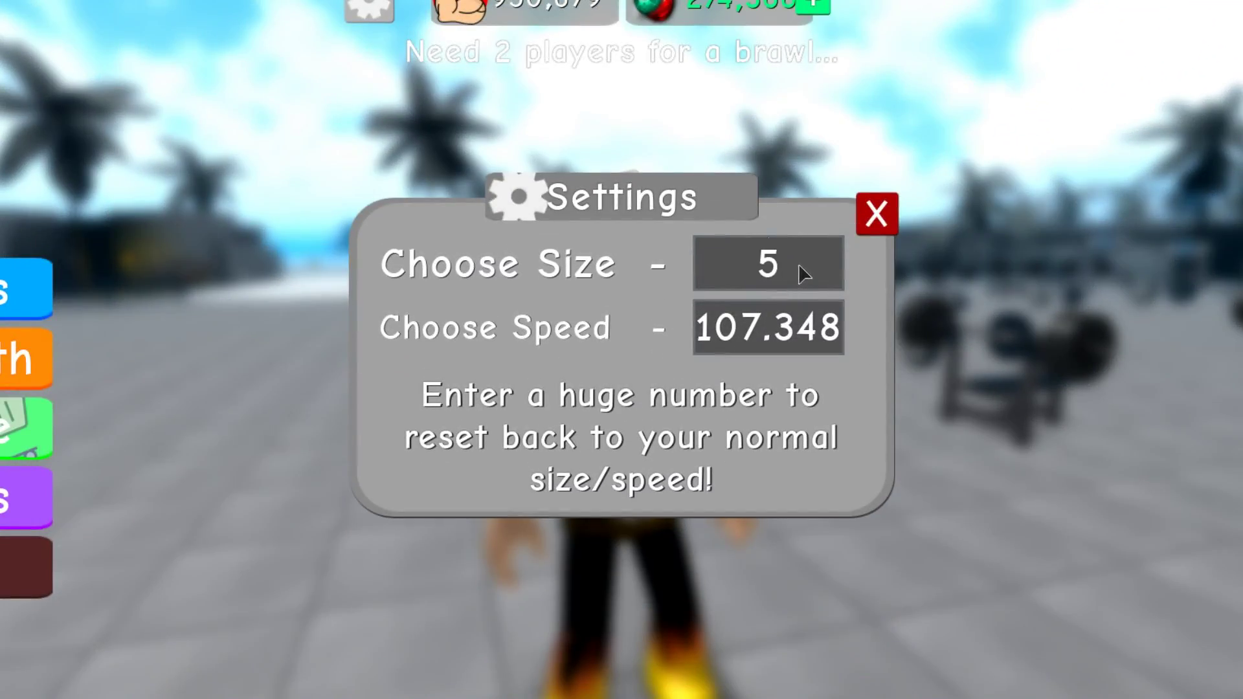
left_click(878, 216)
scroll(841, 271, "down", 3)
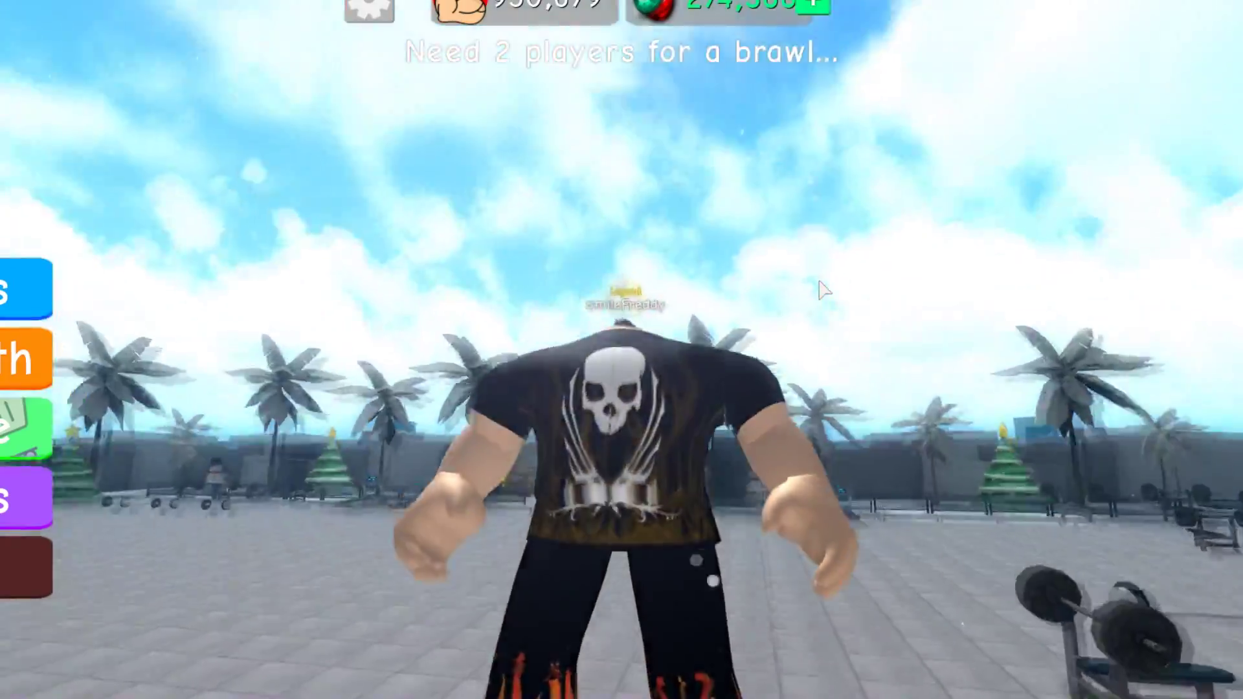
key("a")
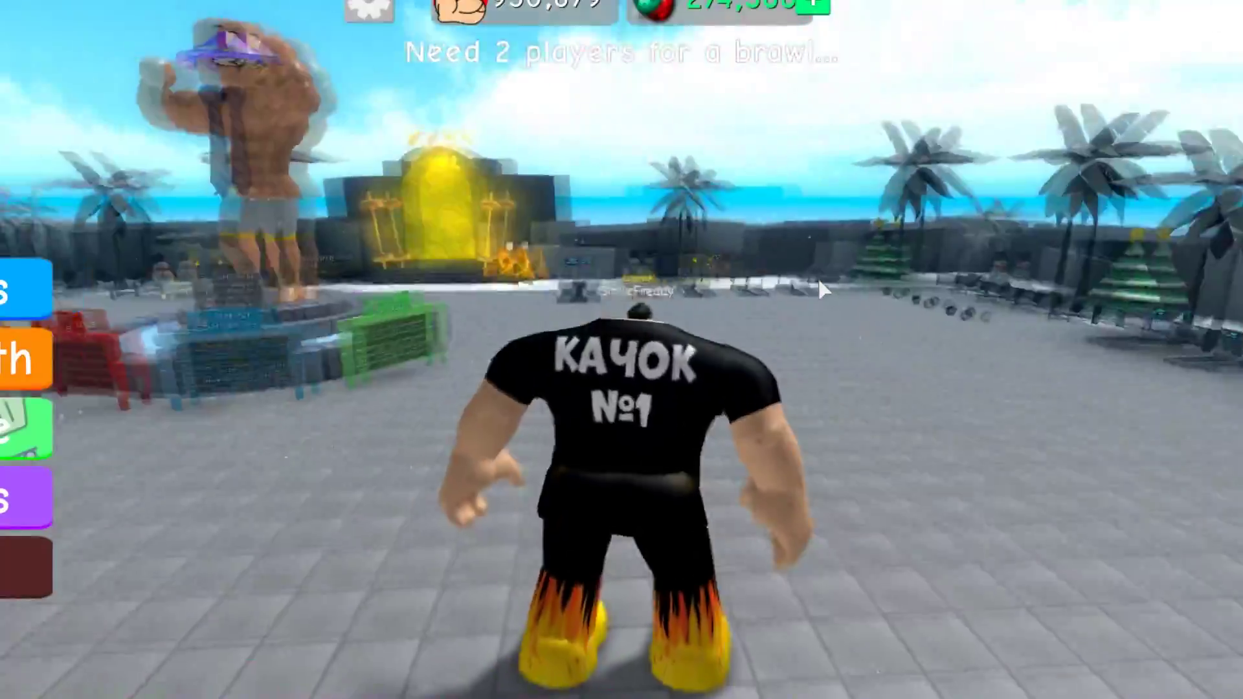
key("w")
key("d")
key("w")
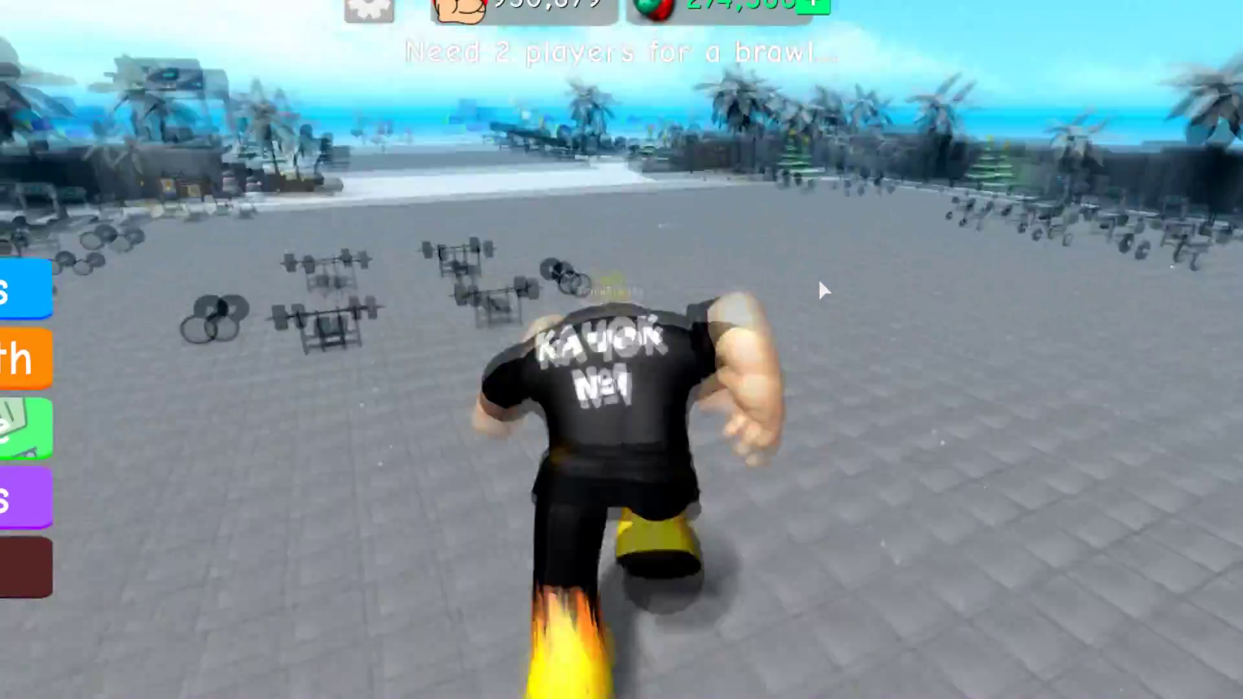
key("s")
key("w")
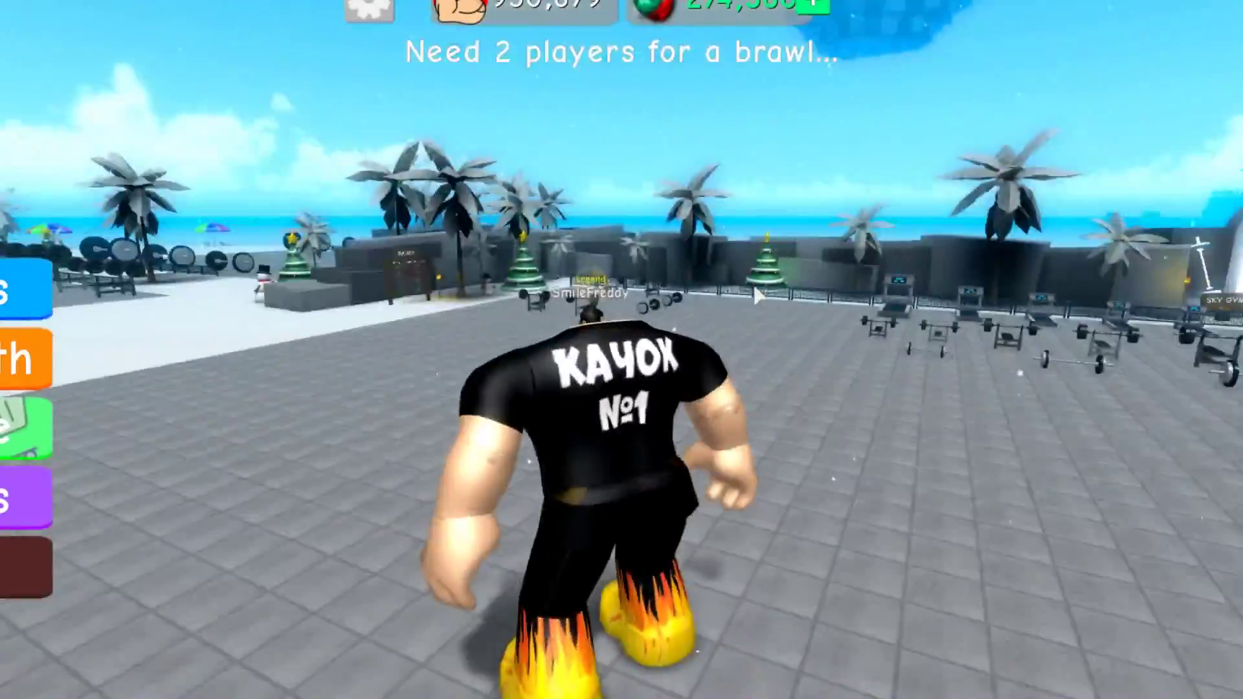
key("d")
key("w")
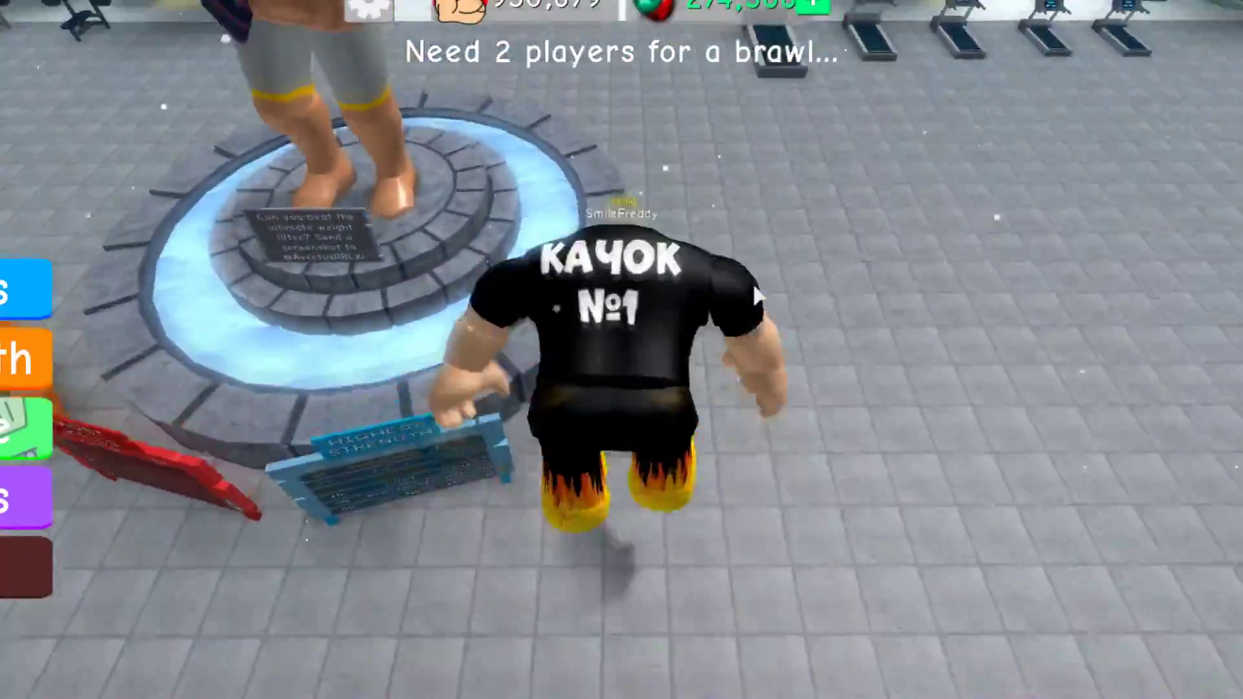
key("w")
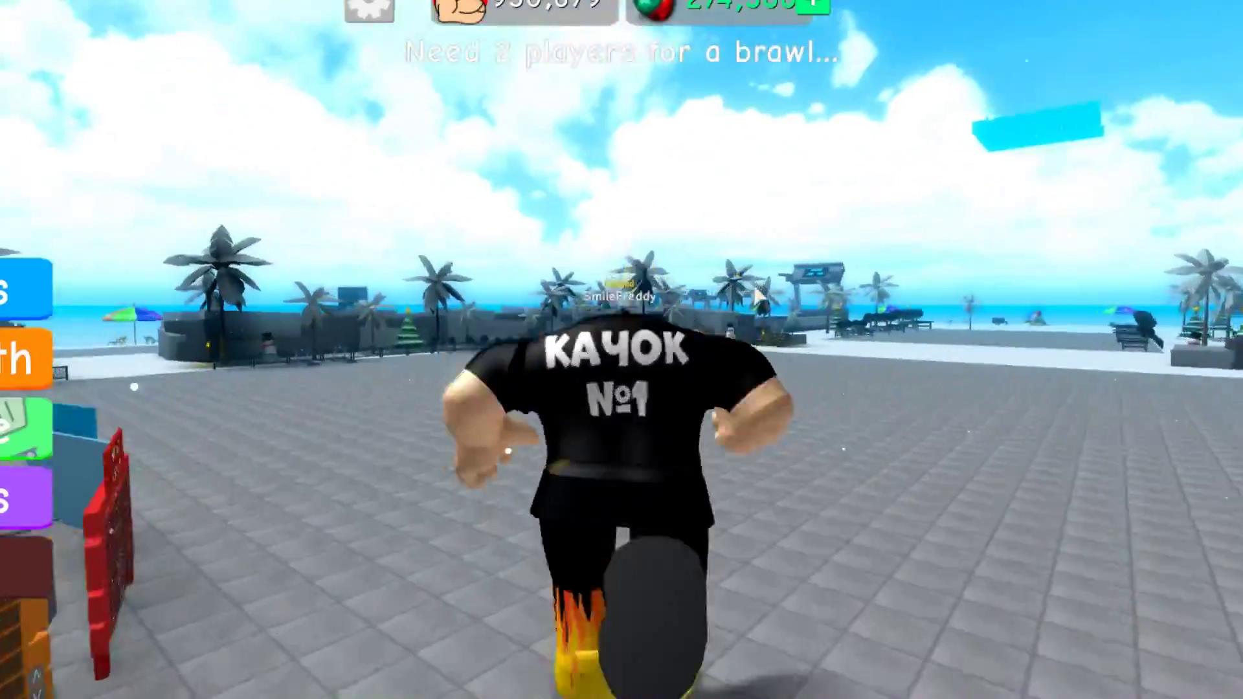
key("a")
key("w")
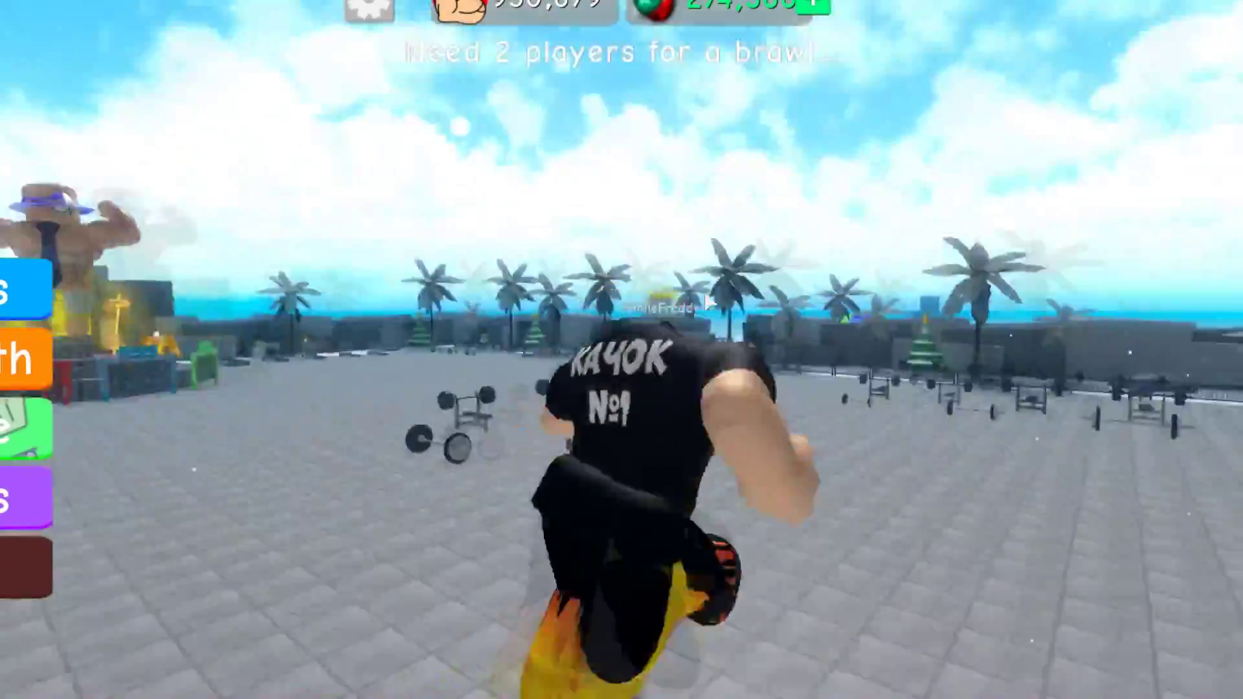
key("w")
key("d")
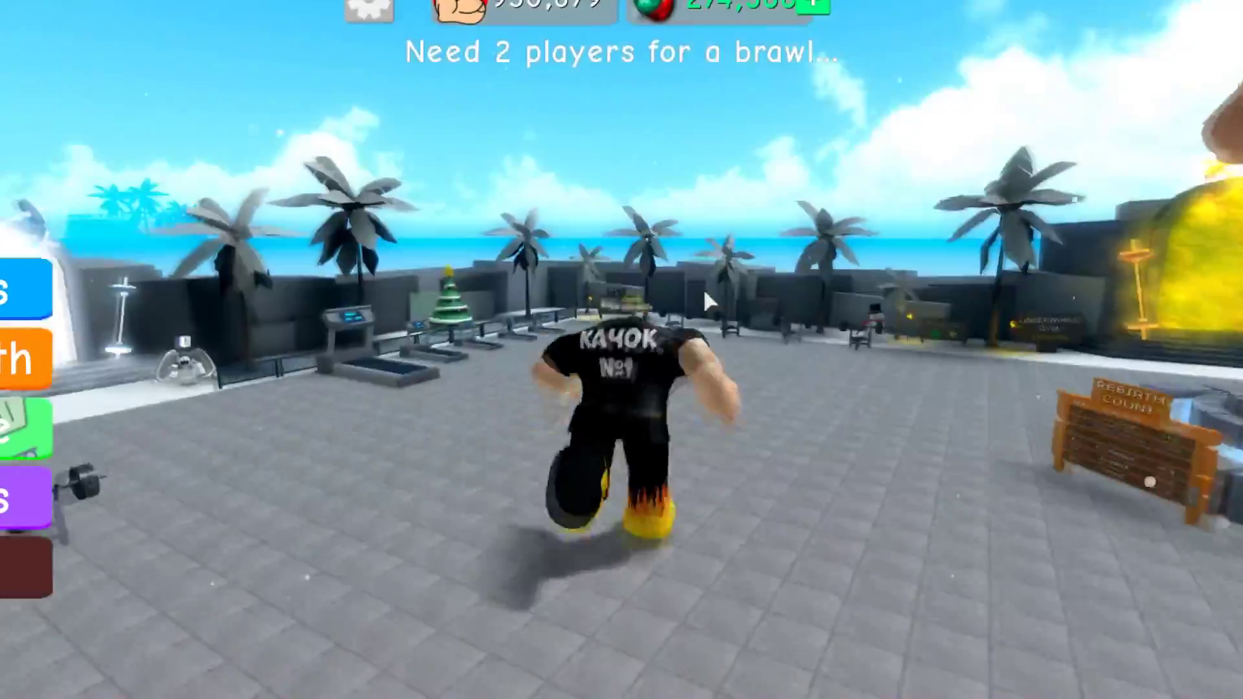
scroll(694, 302, "up", 3)
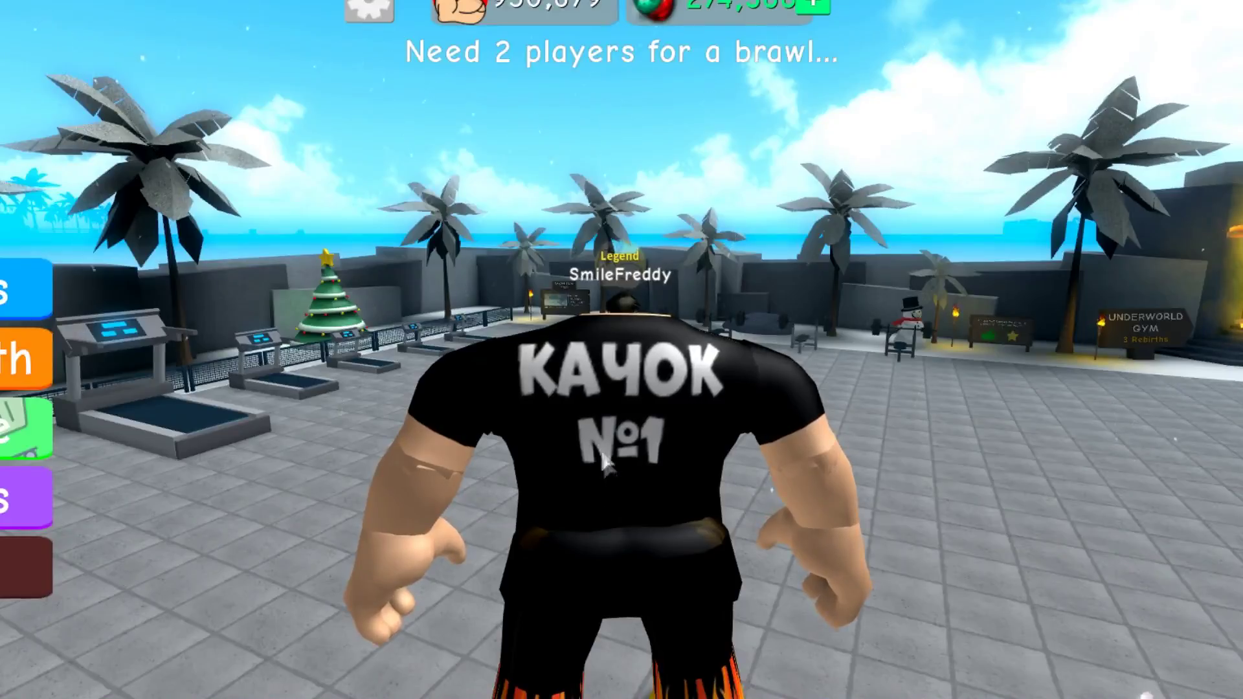
key("w")
key("d")
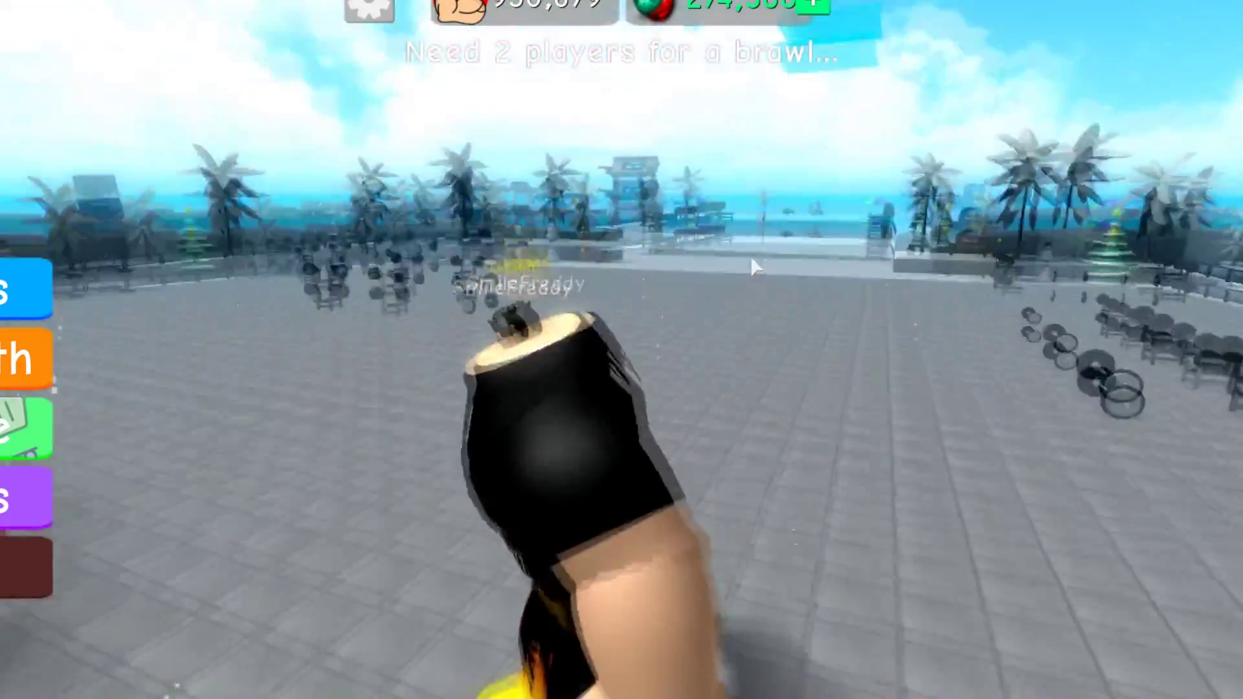
key("s")
key("w")
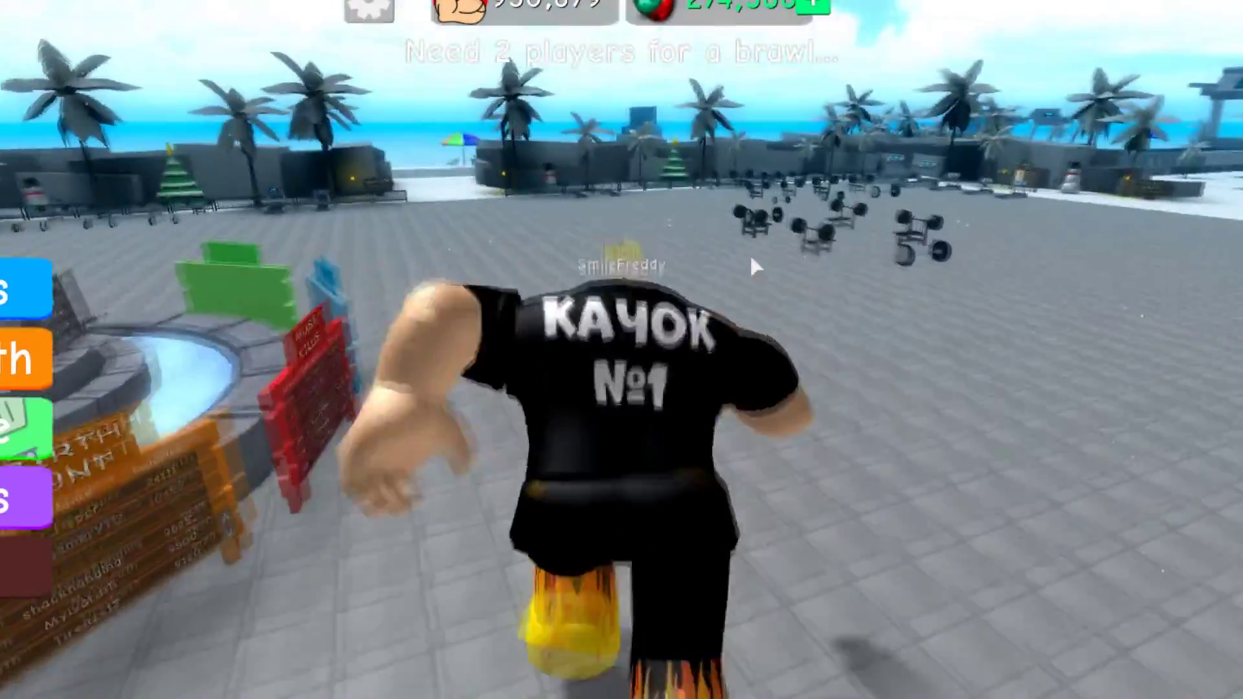
- Turn the character around in the game to examine the КАЧОК №1 lettering and the white skull print
key("d")
key("s")
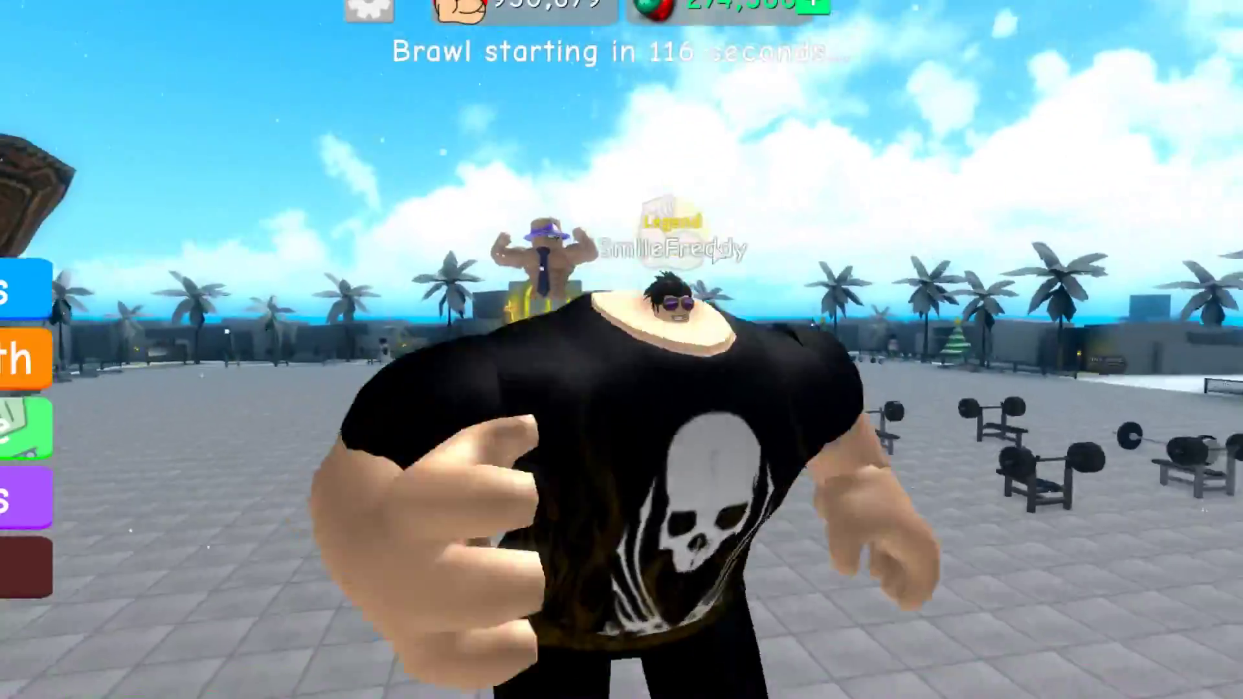
key("s")
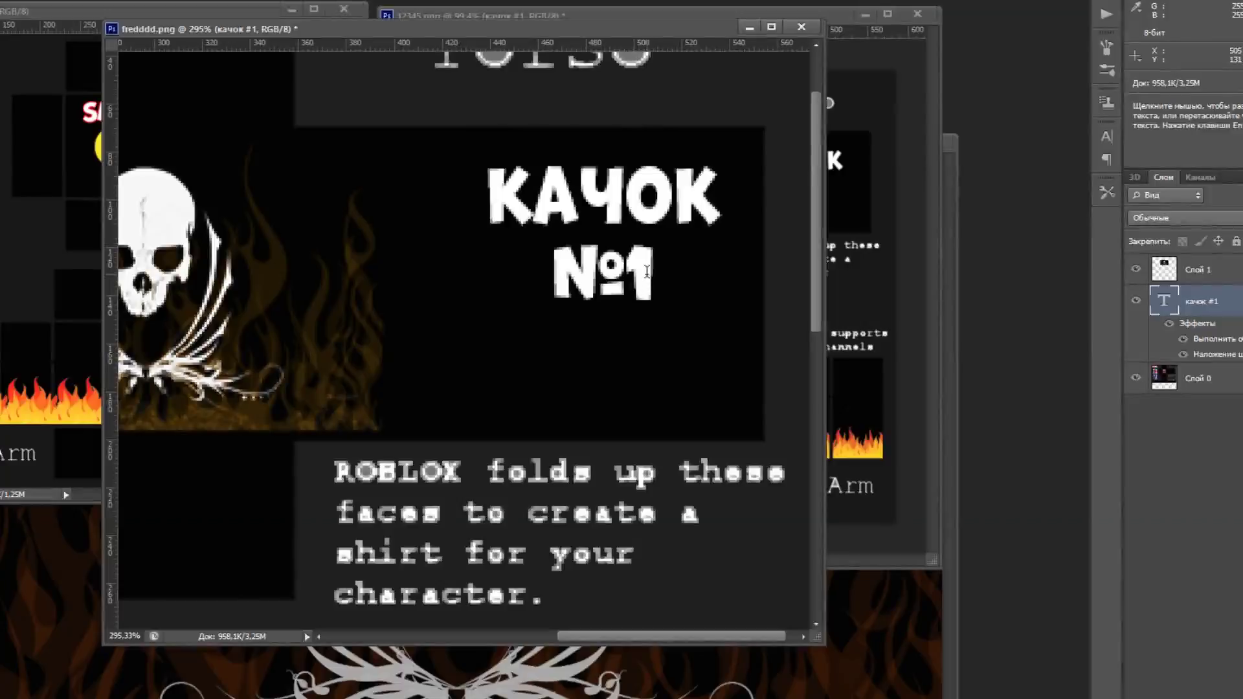
- Add a thin bright red Stroke effect around the outside of the КАЧОК №1 text layer
left_click_drag(646, 271, 675, 285)
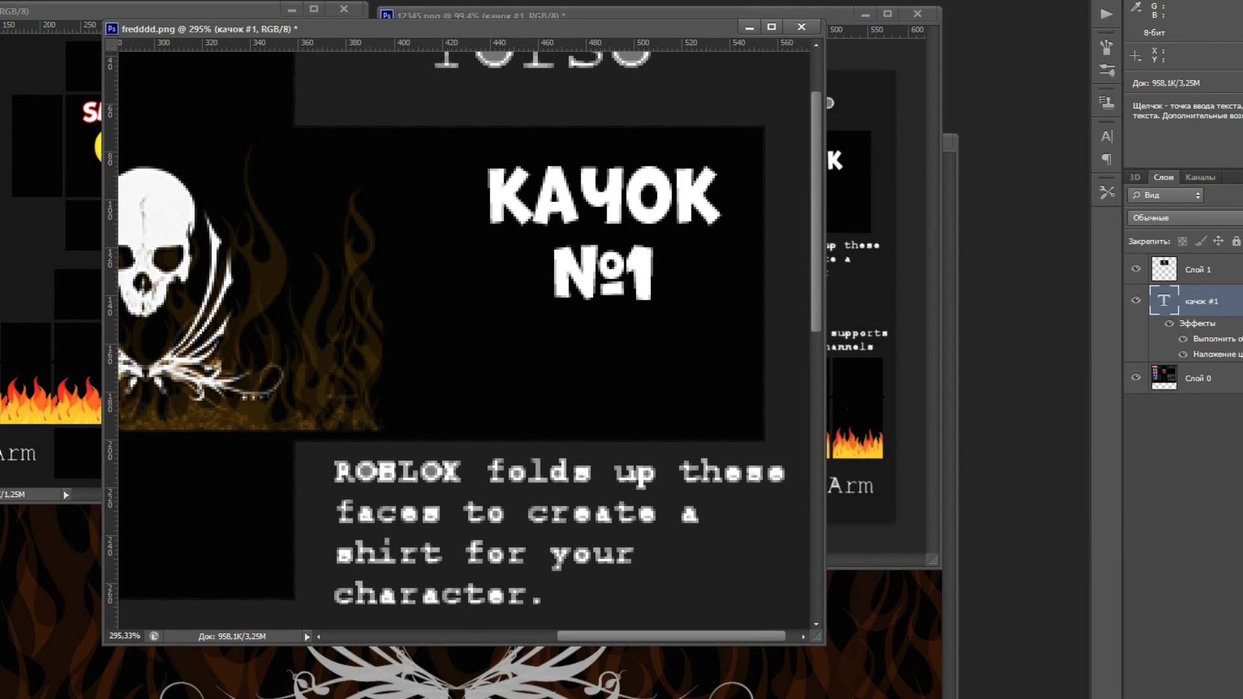
double_click(1220, 302)
left_click(722, 495)
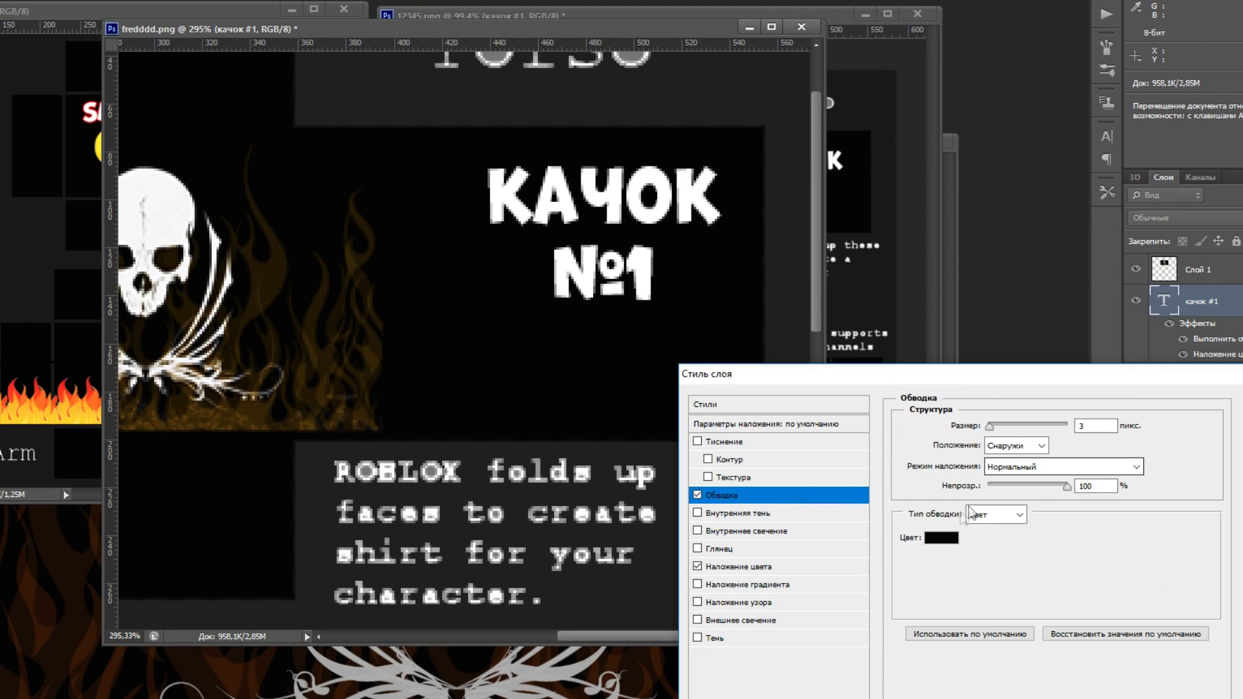
left_click(941, 537)
left_click(996, 305)
left_click(1234, 223)
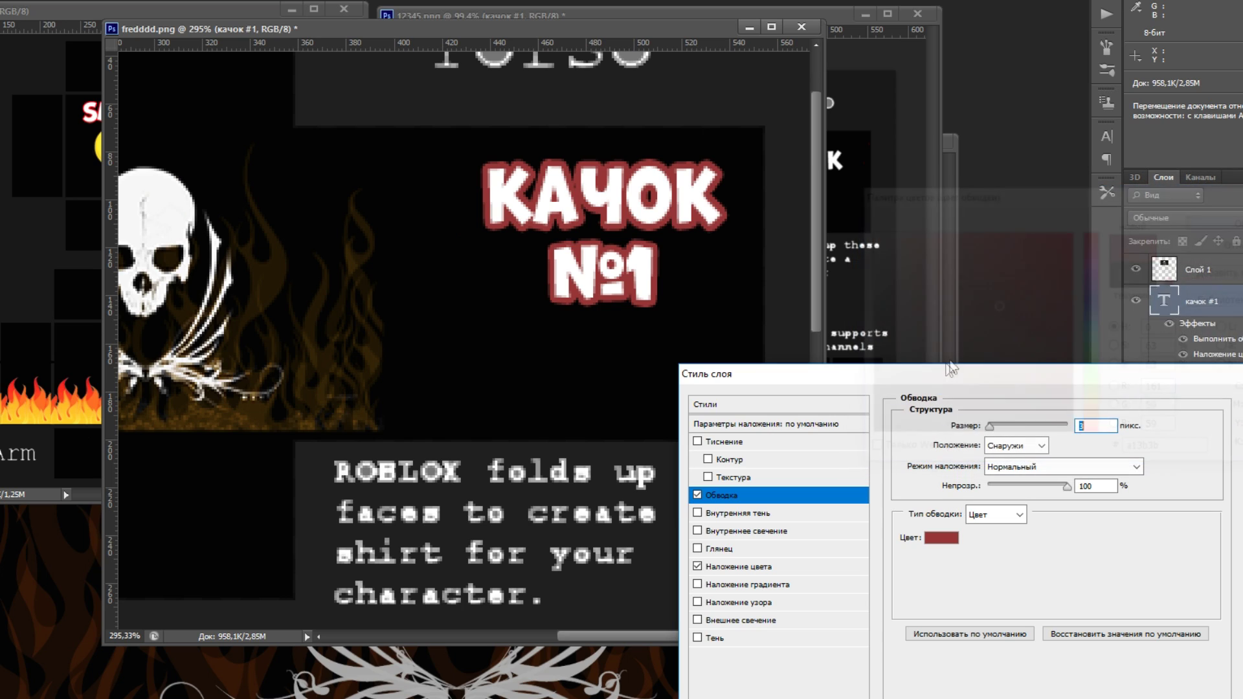
left_click(941, 537)
left_click(1215, 222)
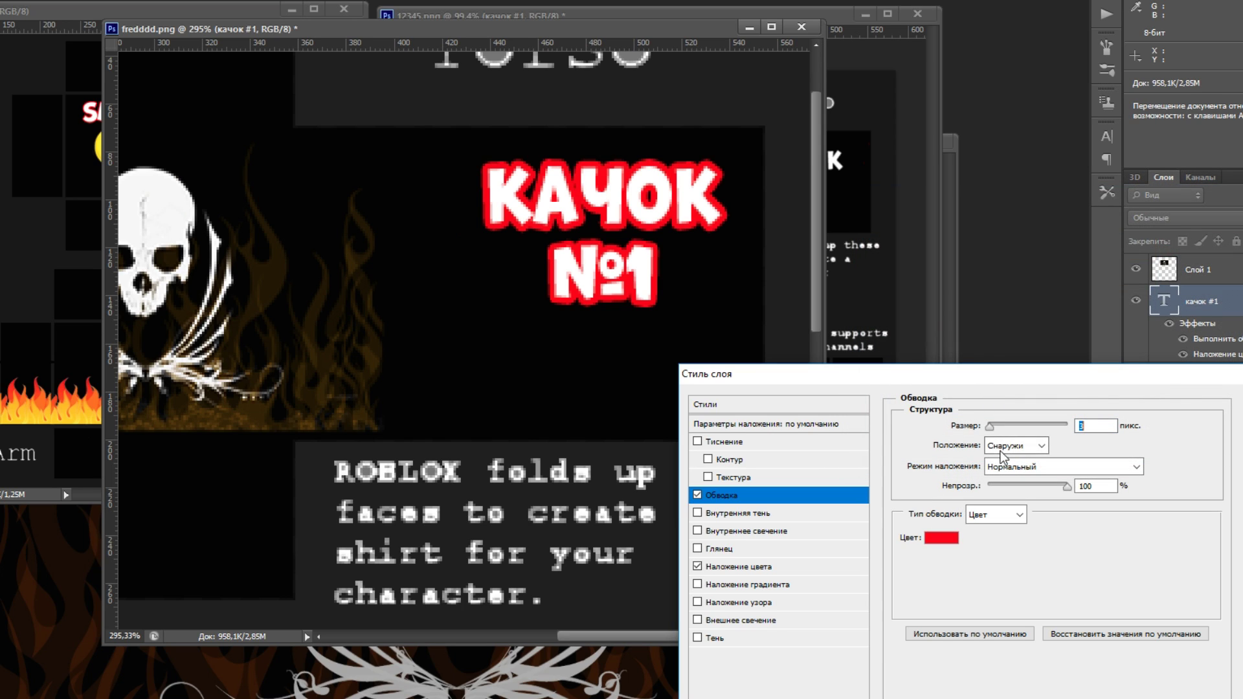
left_click_drag(988, 427, 989, 427)
key("Return")
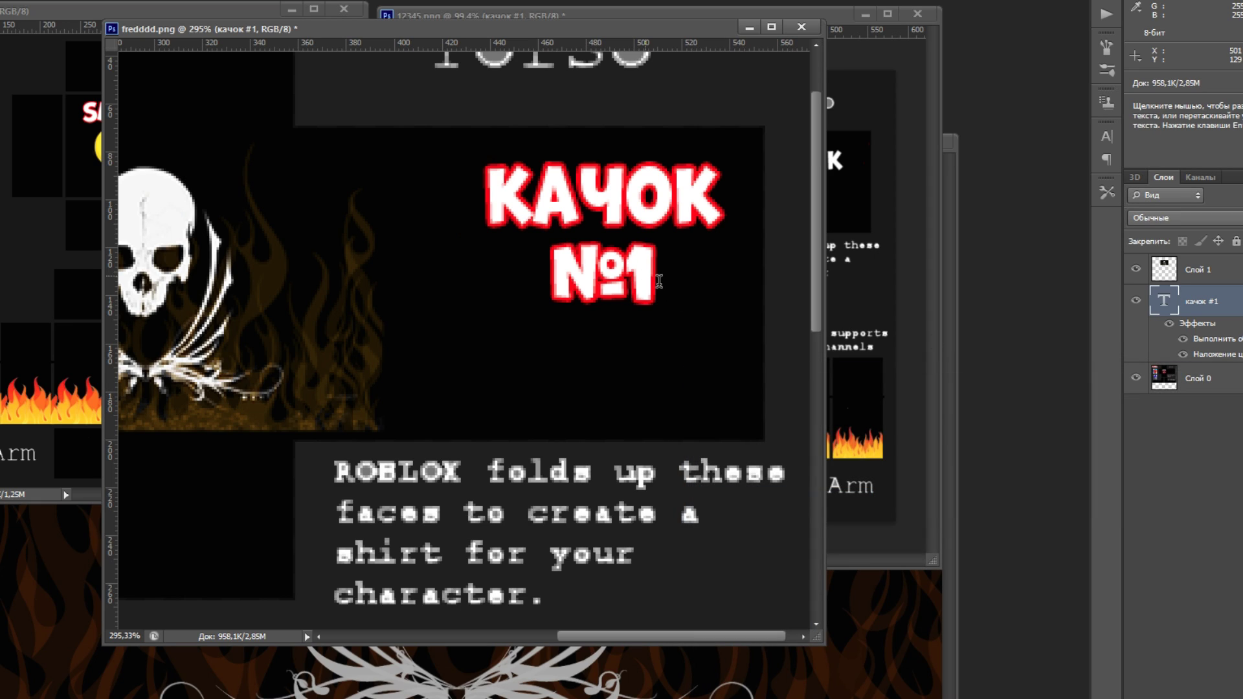
- Enlarge the №1 line of the back lettering and commit the text edit
left_click_drag(658, 282, 512, 280)
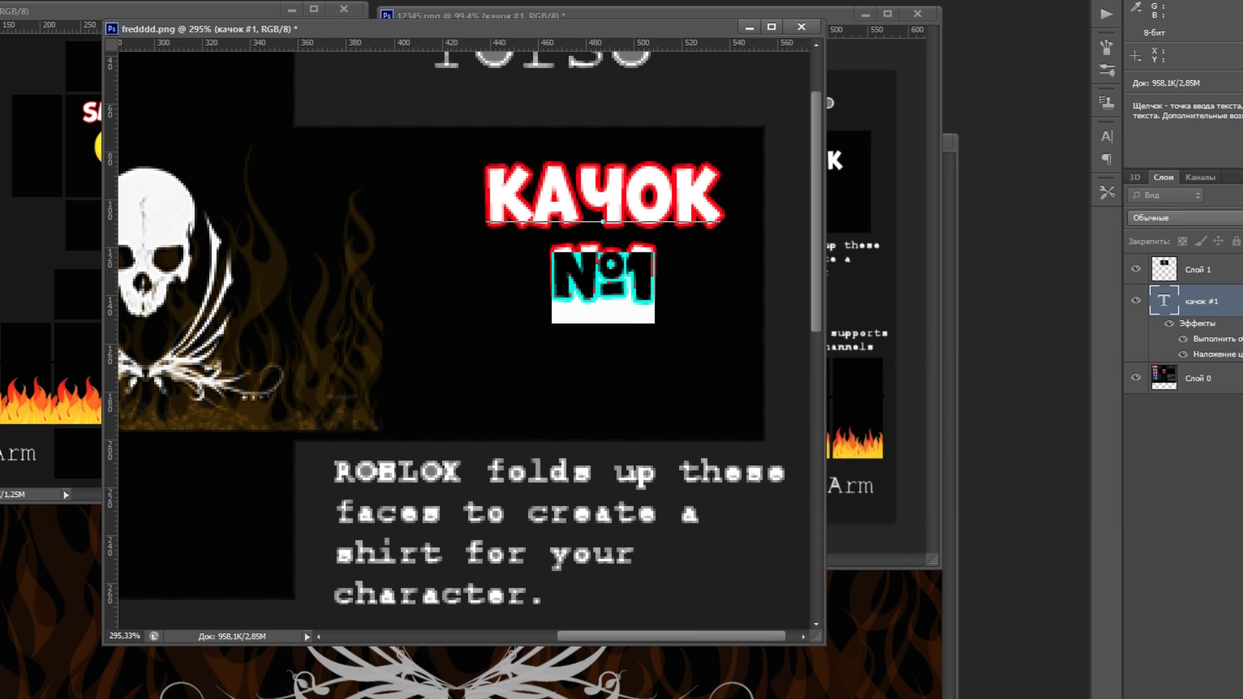
type("40")
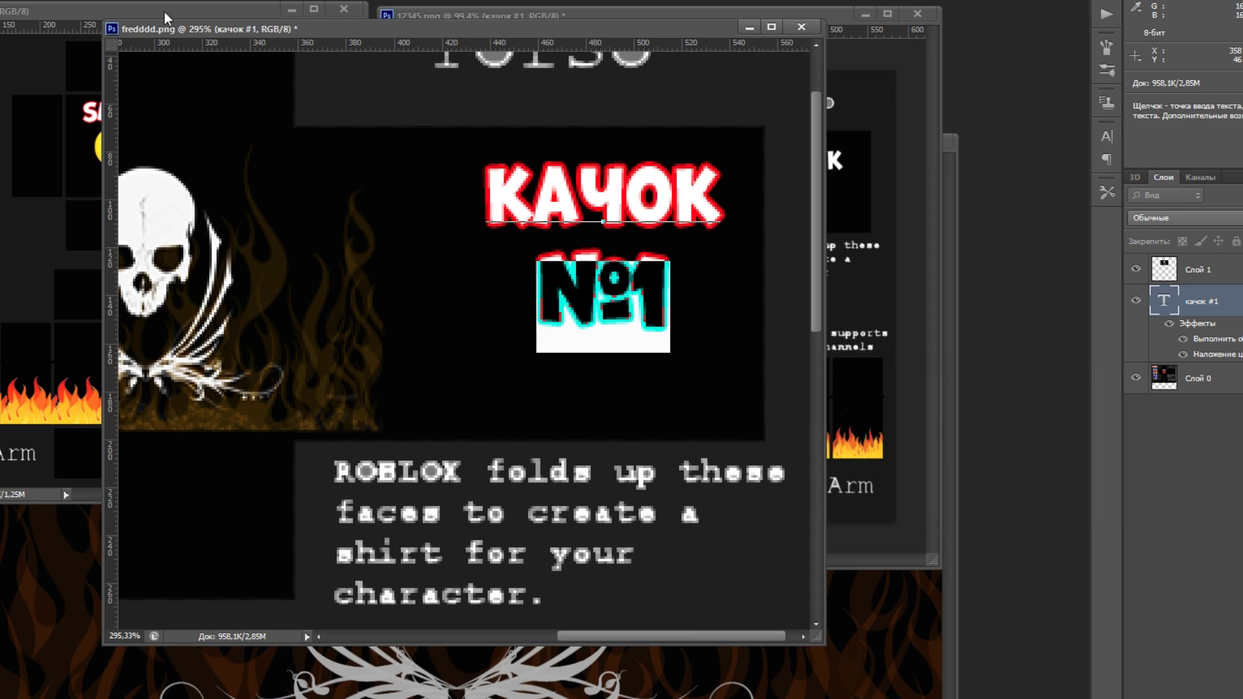
key("ctrl+shift+period")
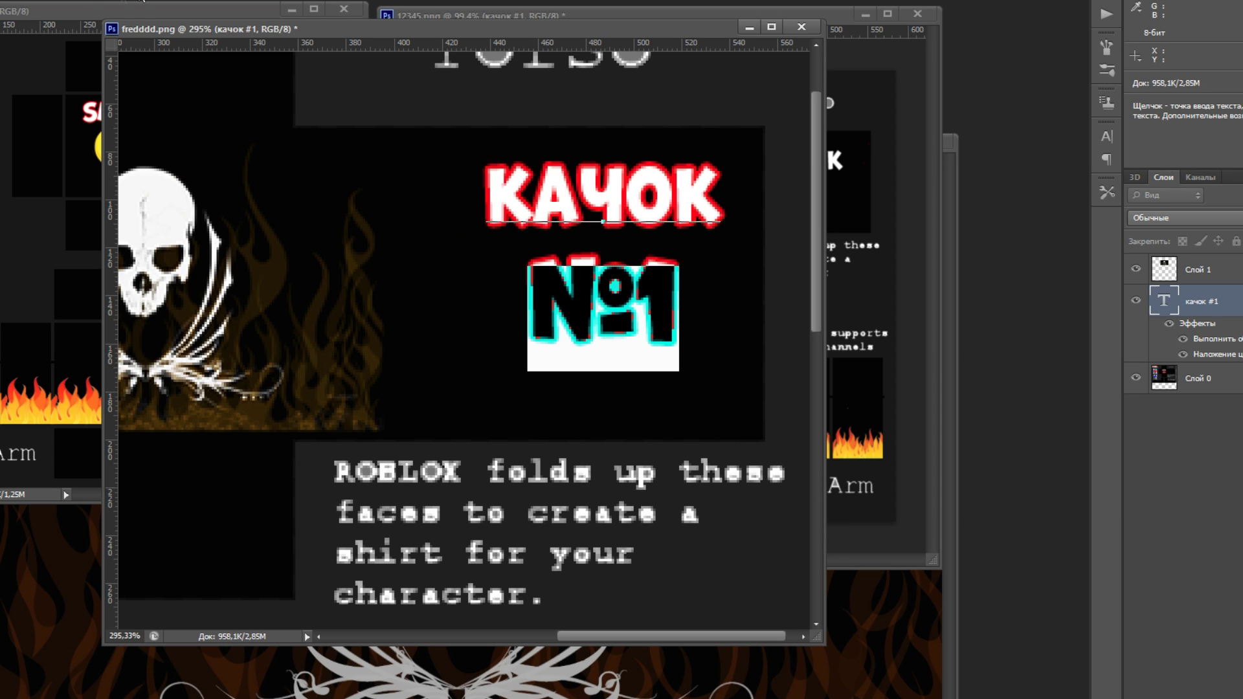
key("ctrl+Return")
- Hide the white skull layer Слой 1 and select the base template layer Слой 0 with the Brush tool active
scroll(358, 332, "down", 5)
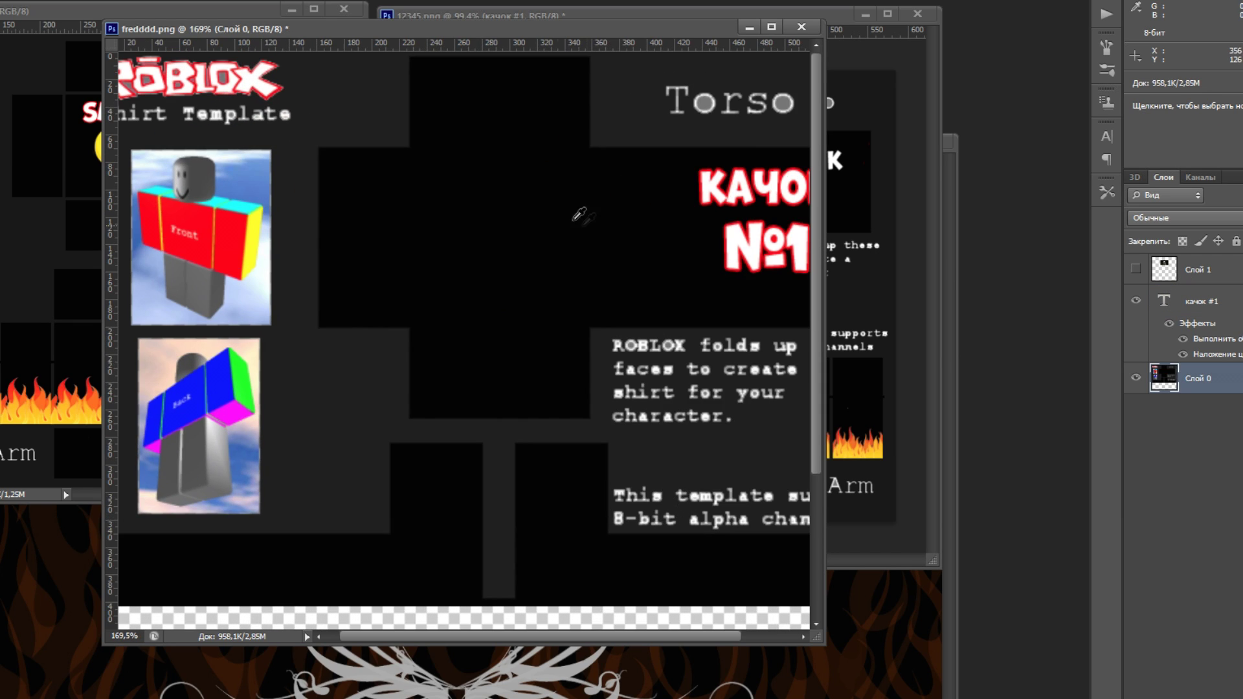
scroll(505, 180, "down", 2)
scroll(481, 153, "up", 1)
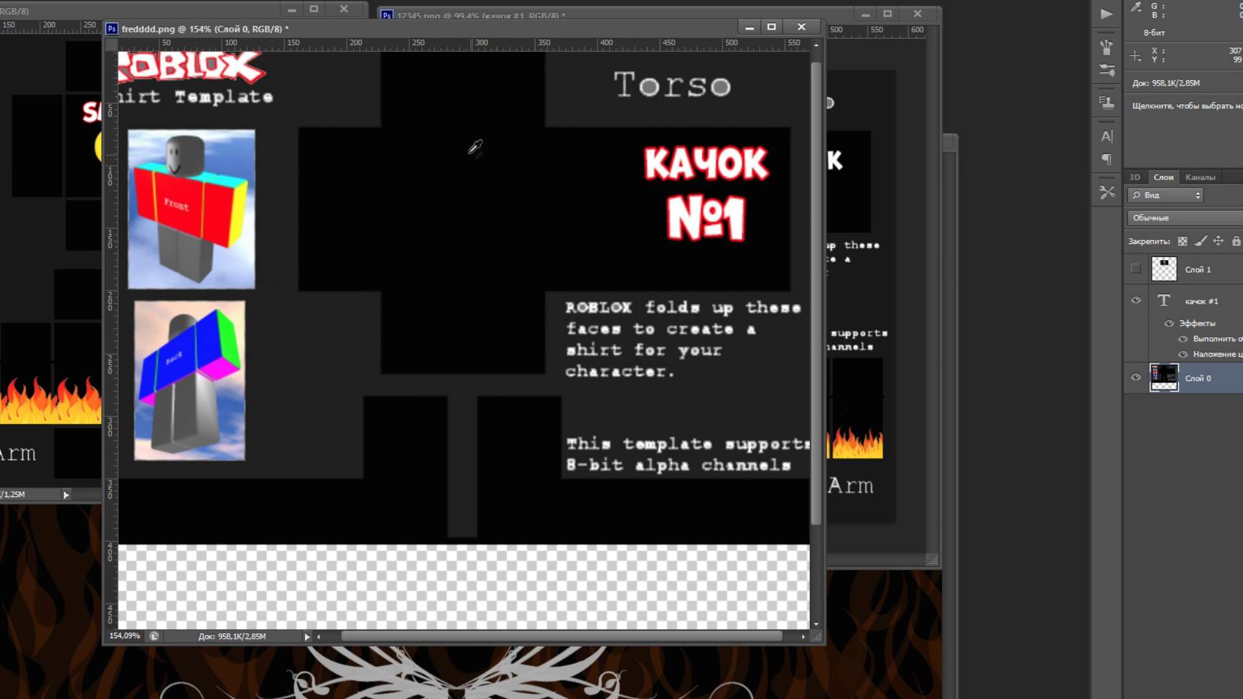
key("b")
scroll(467, 150, "up", 1)
scroll(405, 123, "up", 1)
scroll(435, 125, "up", 1)
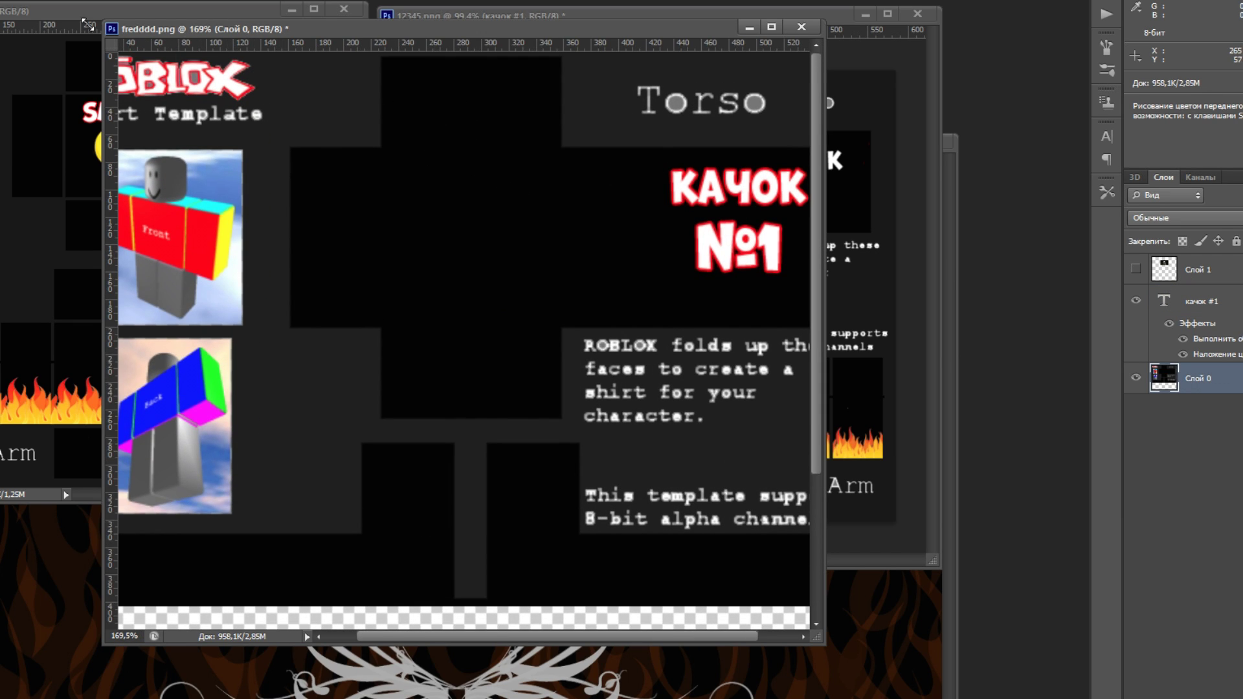
- Bring the flaming skull picture into the shirt template, scale it down and place it over the torso's front panel
key("ctrl+Tab")
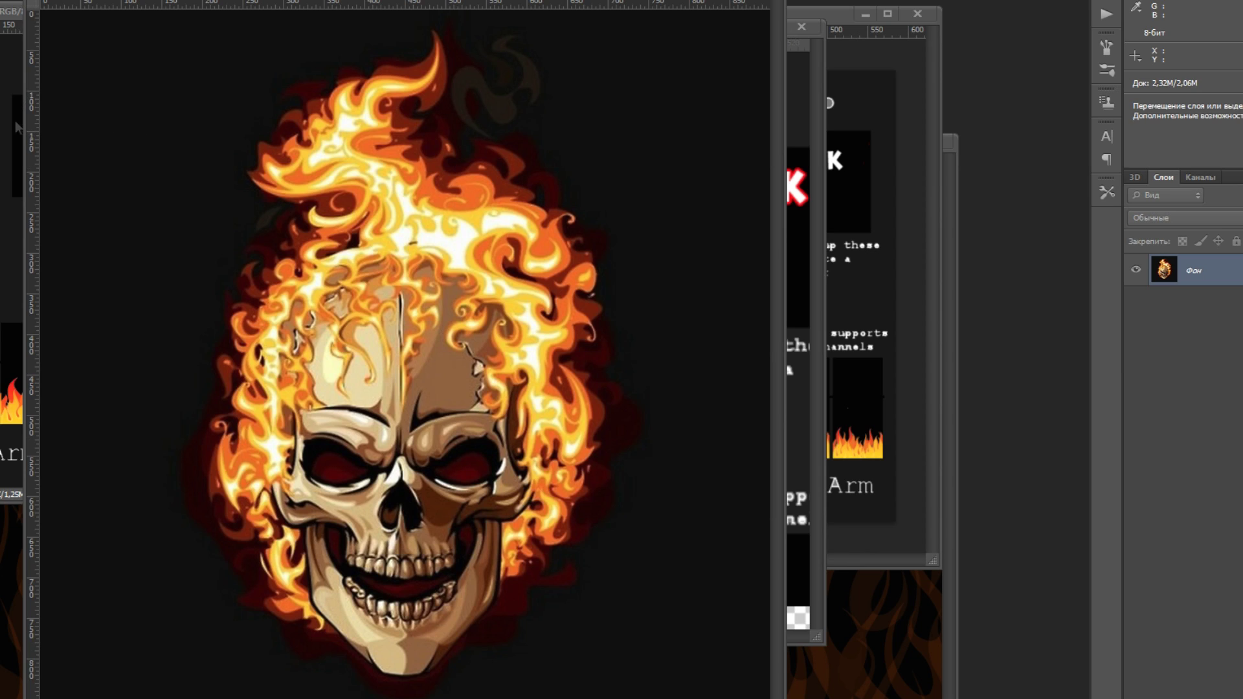
left_click_drag(789, 219, 791, 219)
left_click_drag(760, 213, 524, 233)
scroll(485, 227, "down", 9)
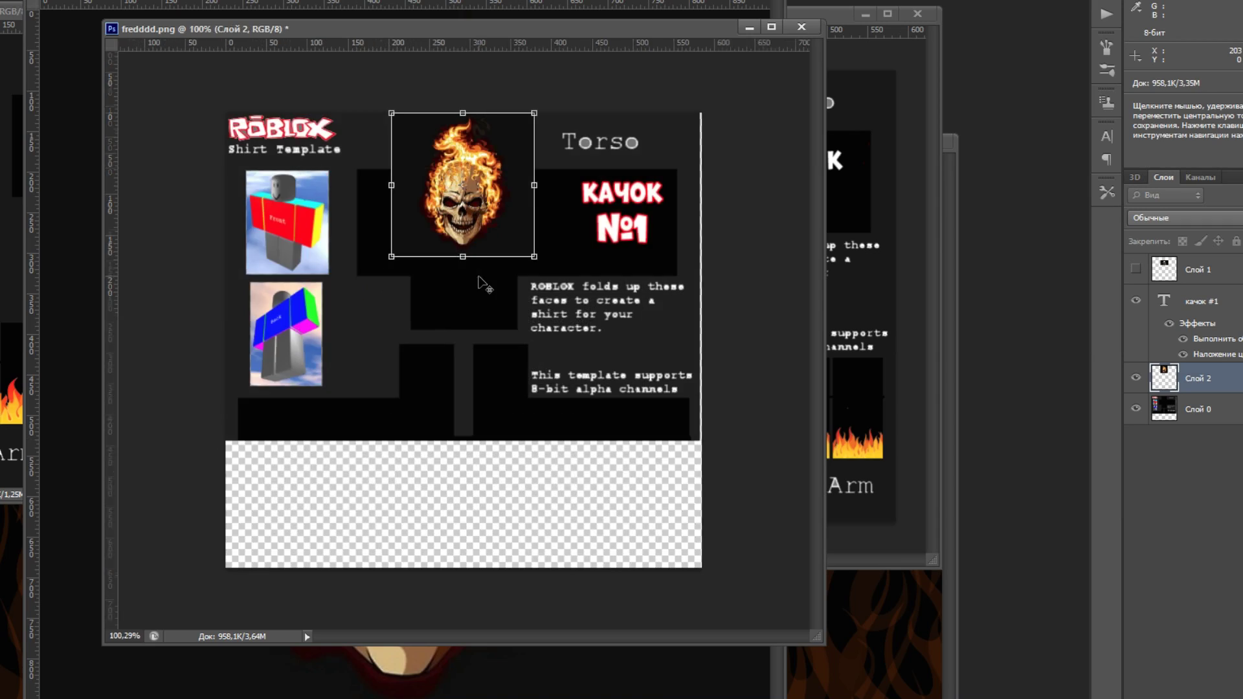
scroll(479, 277, "up", 6)
left_click_drag(528, 200, 541, 265)
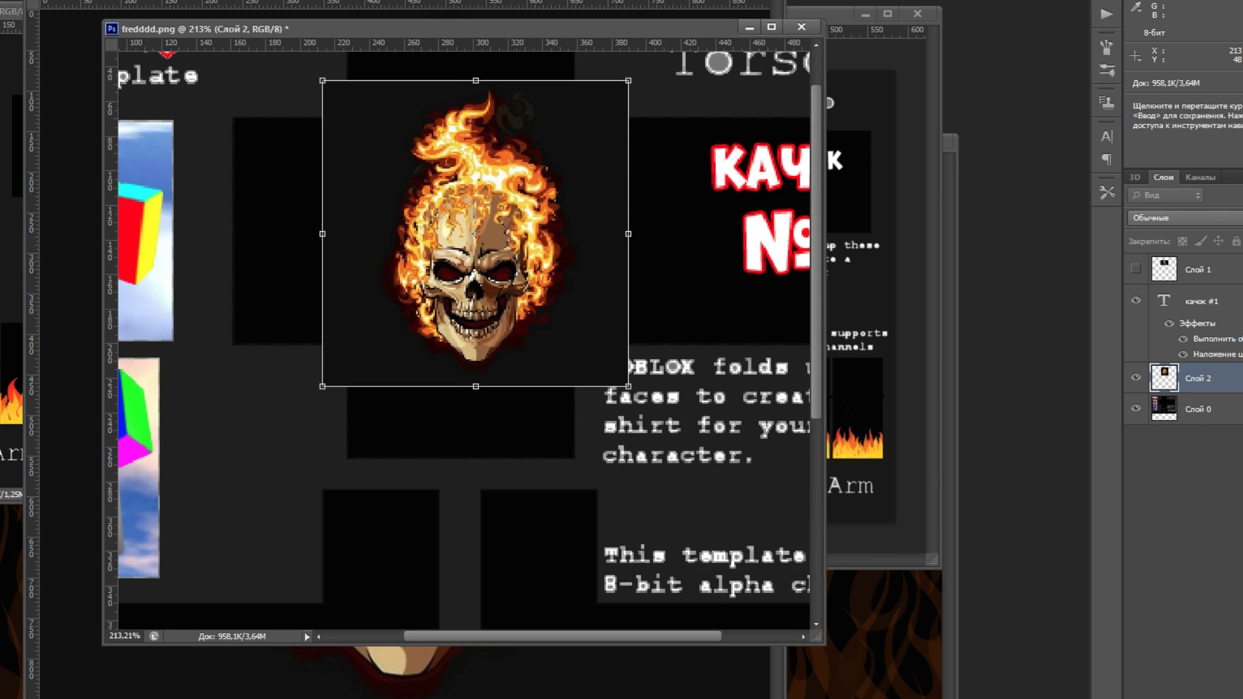
- Apply the transform and erase the dark background around the flaming skull with the Magic Eraser
left_click(7, 226)
left_click(506, 234)
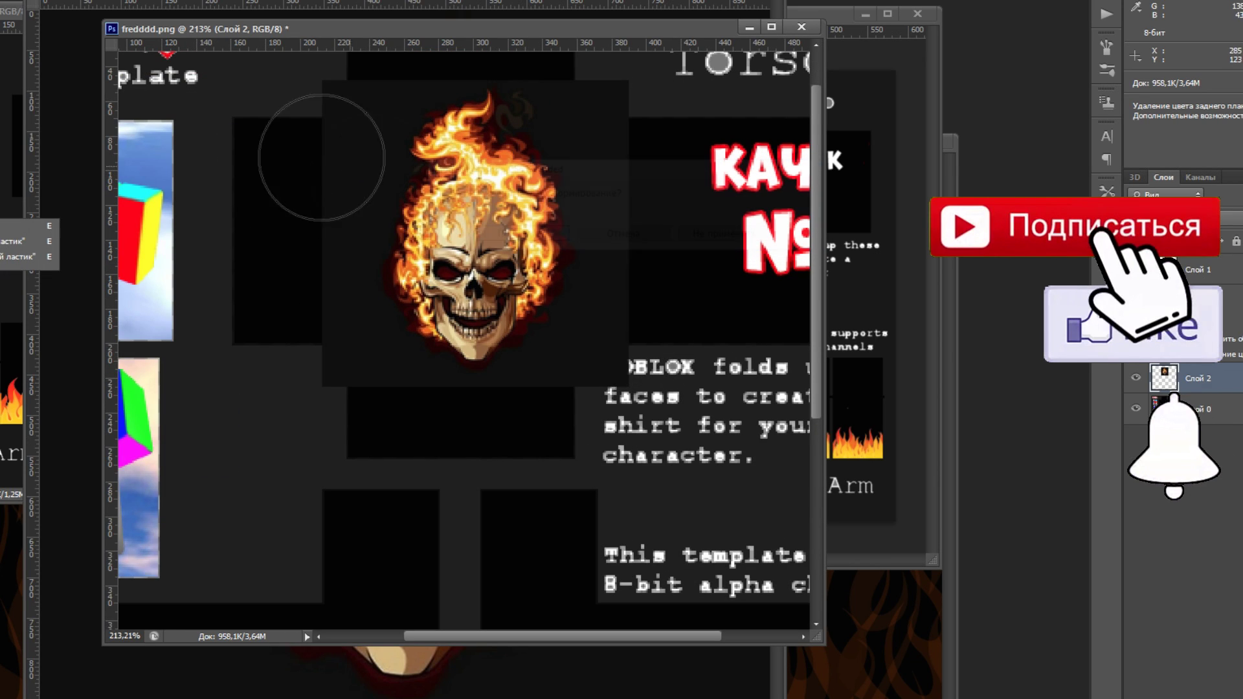
key("shift+e")
left_click(324, 202)
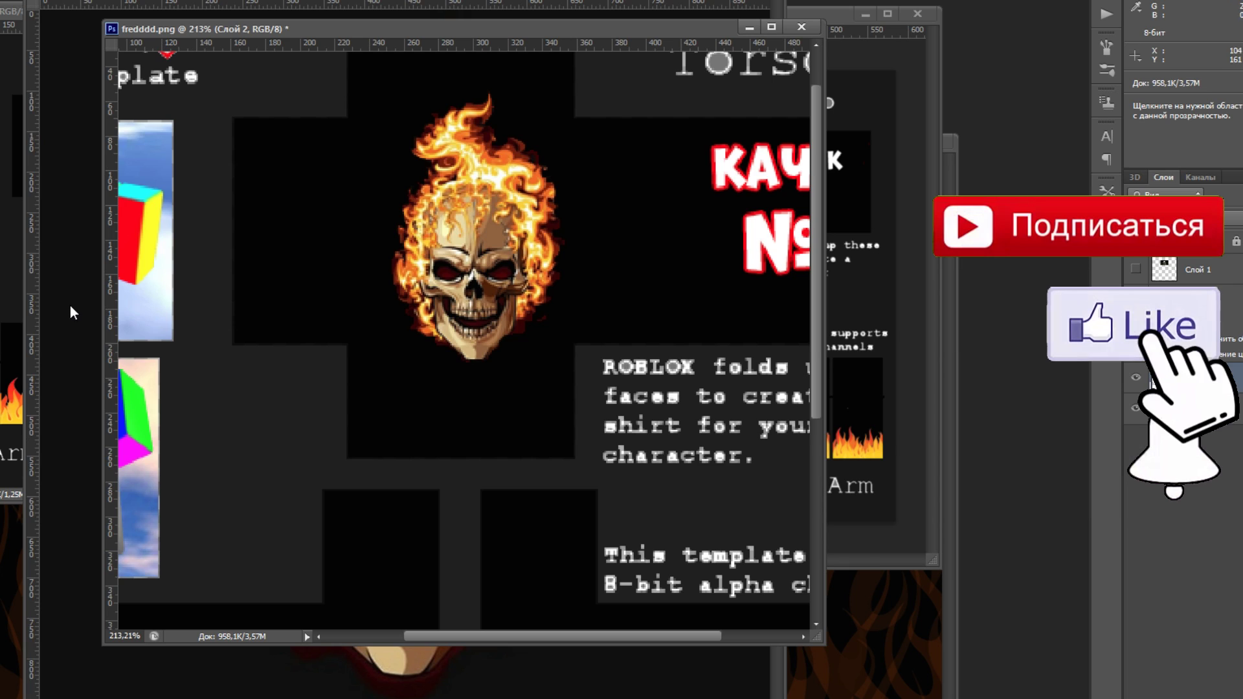
- Shrink the flaming skull with Free Transform and position it in the middle of the torso's front panel
key("v")
left_click(3, 1)
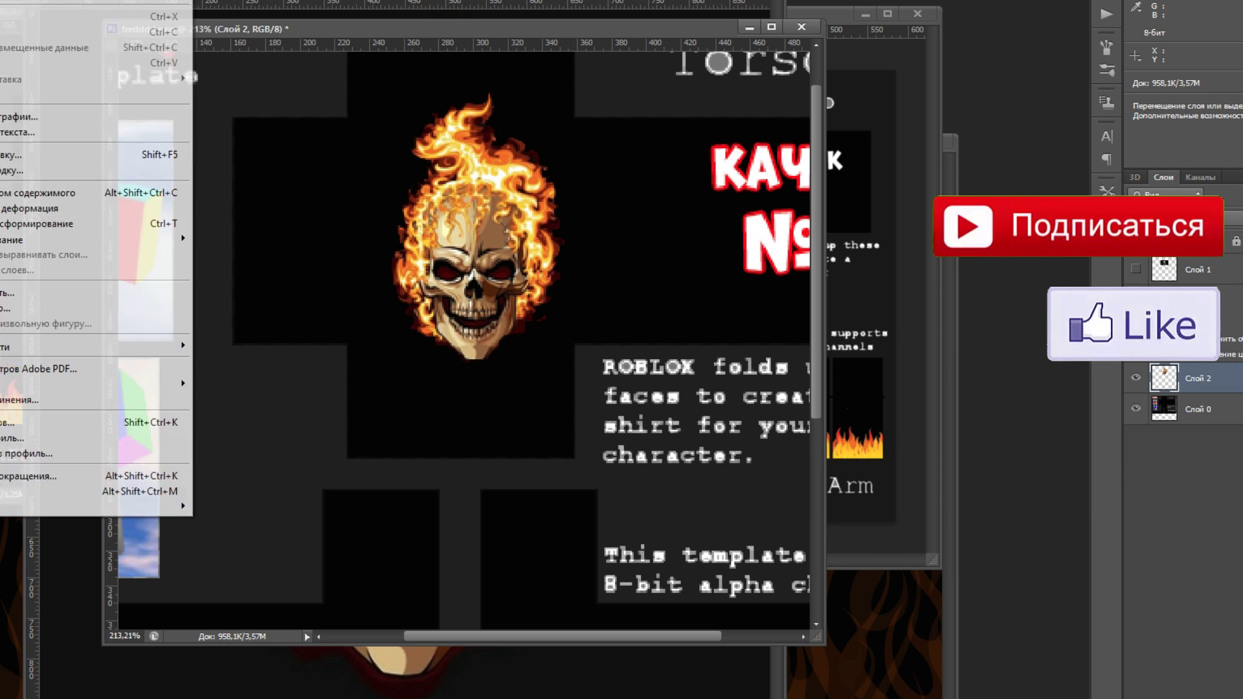
left_click(36, 223)
left_click_drag(569, 364, 515, 282)
mouse_move(462, 206)
left_mouse_down()
mouse_move(510, 270)
mouse_move(476, 222)
left_mouse_up()
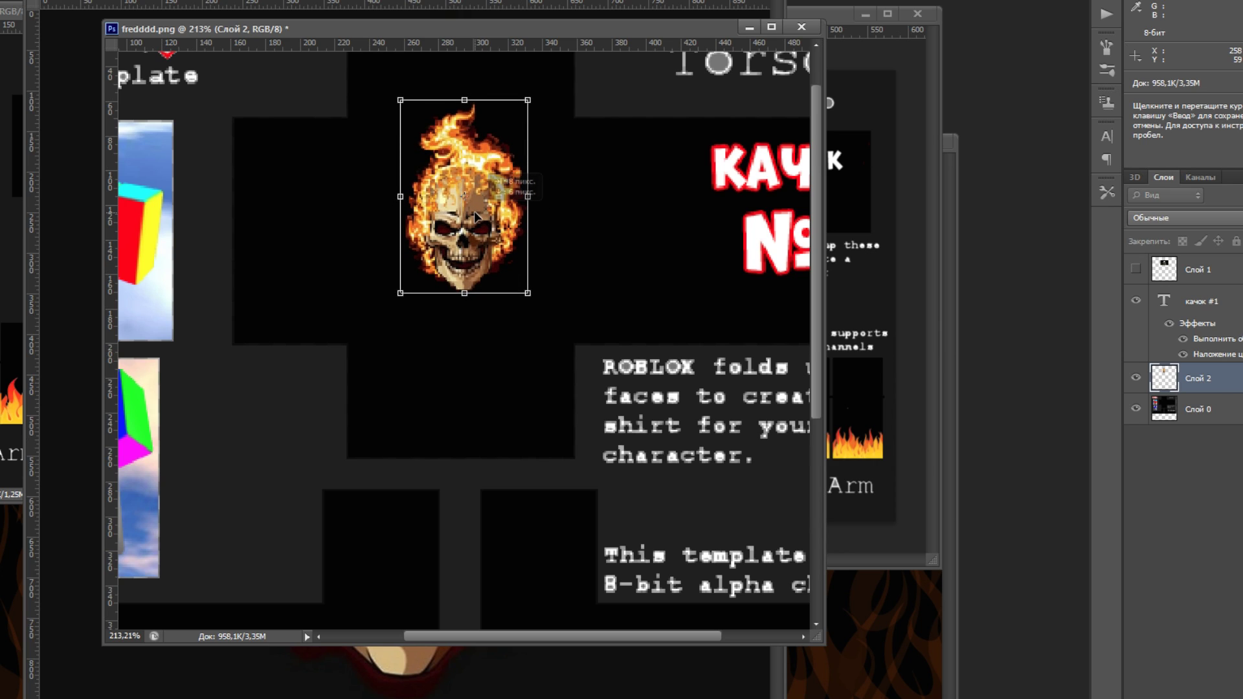
scroll(476, 217, "down", 3)
key("v")
left_click(501, 233)
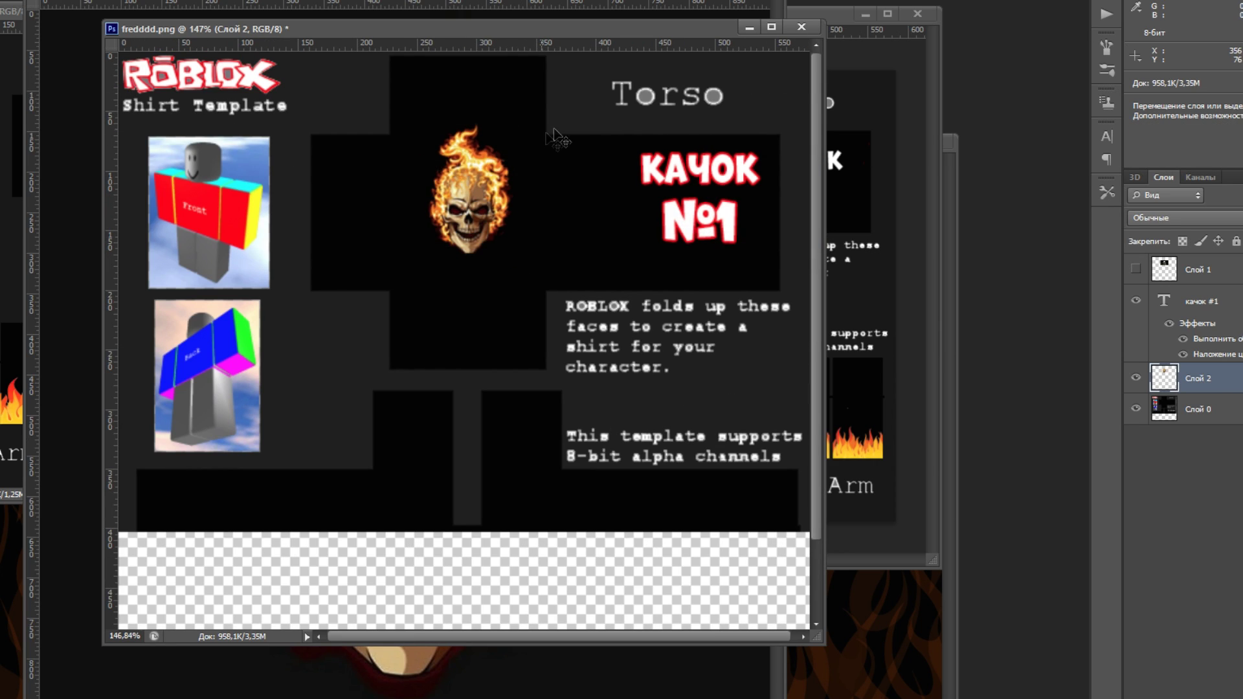
- Nudge the flaming skull slightly to fine-tune its placement on the front panel
scroll(518, 108, "up", 9)
left_click_drag(445, 308, 453, 311)
scroll(616, 308, "down", 7)
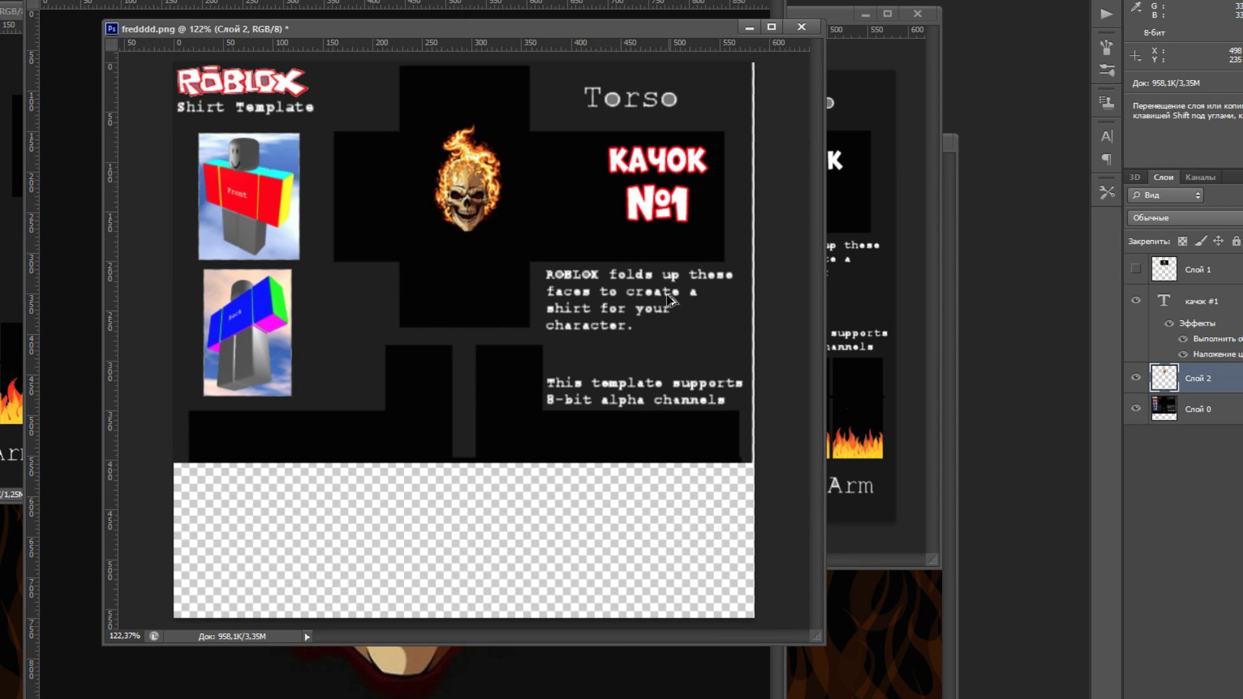
scroll(664, 295, "down", 1)
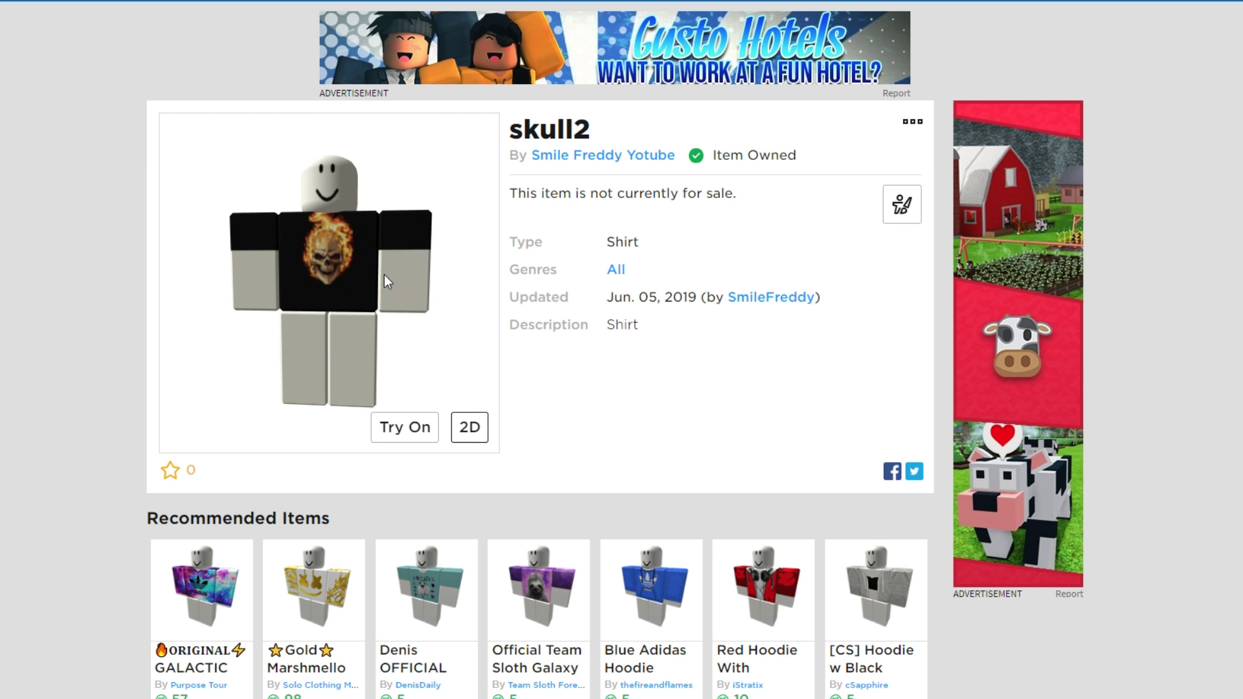
- Switch to the Roblox item page of the skull2 shirt and rotate its 3D preview
left_click_drag(384, 274, 357, 270)
scroll(276, 279, "up", 5)
scroll(278, 274, "down", 5)
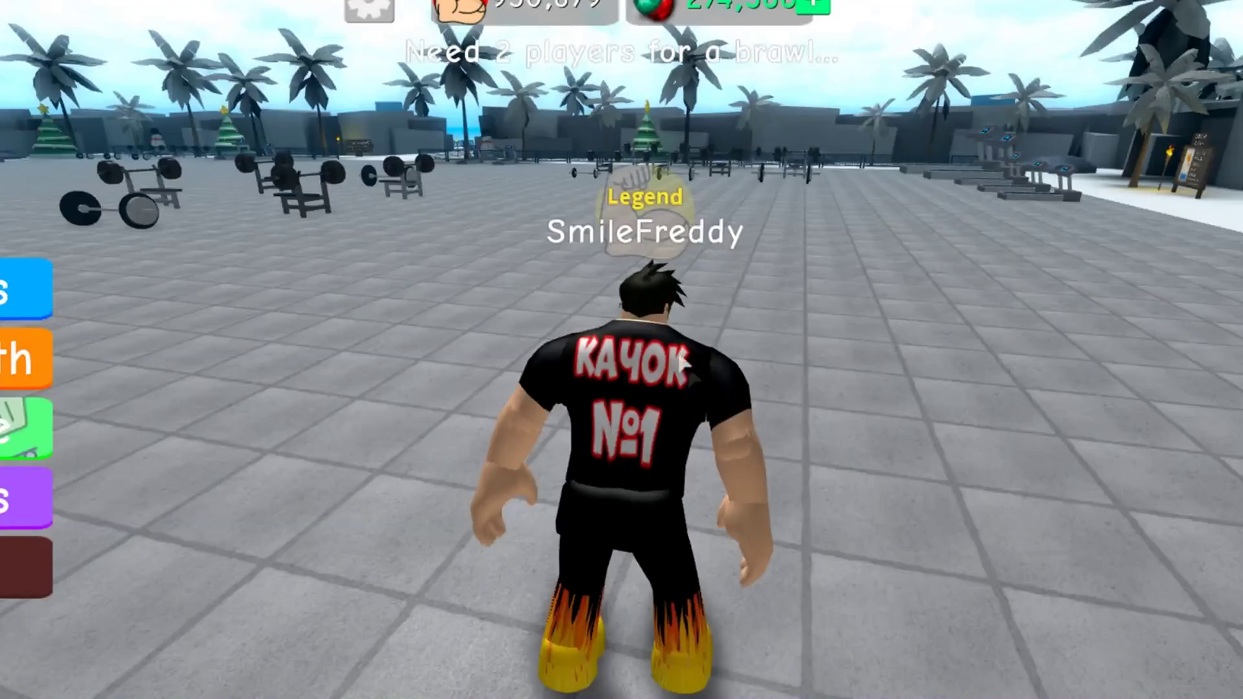
- Switch to the Roblox game and inspect the flaming skull on the character's front from near and far
left_click_drag(679, 356, 739, 291)
scroll(737, 286, "up", 3)
scroll(737, 289, "down", 1)
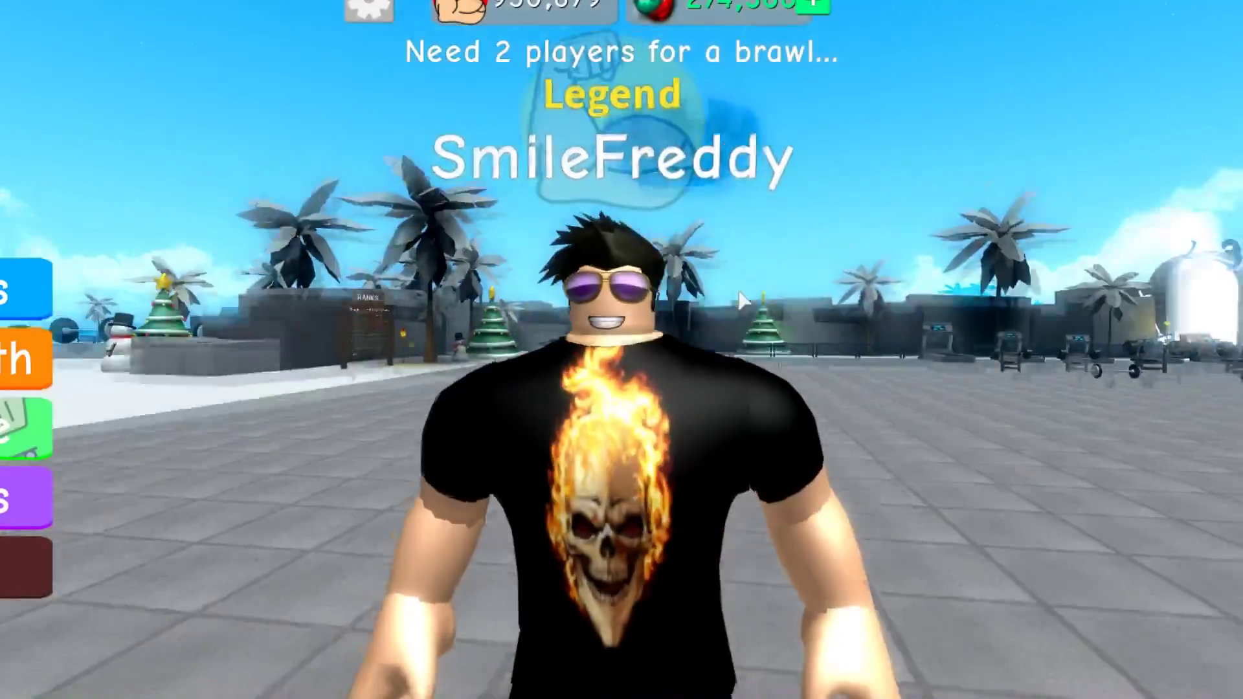
scroll(736, 288, "down", 3)
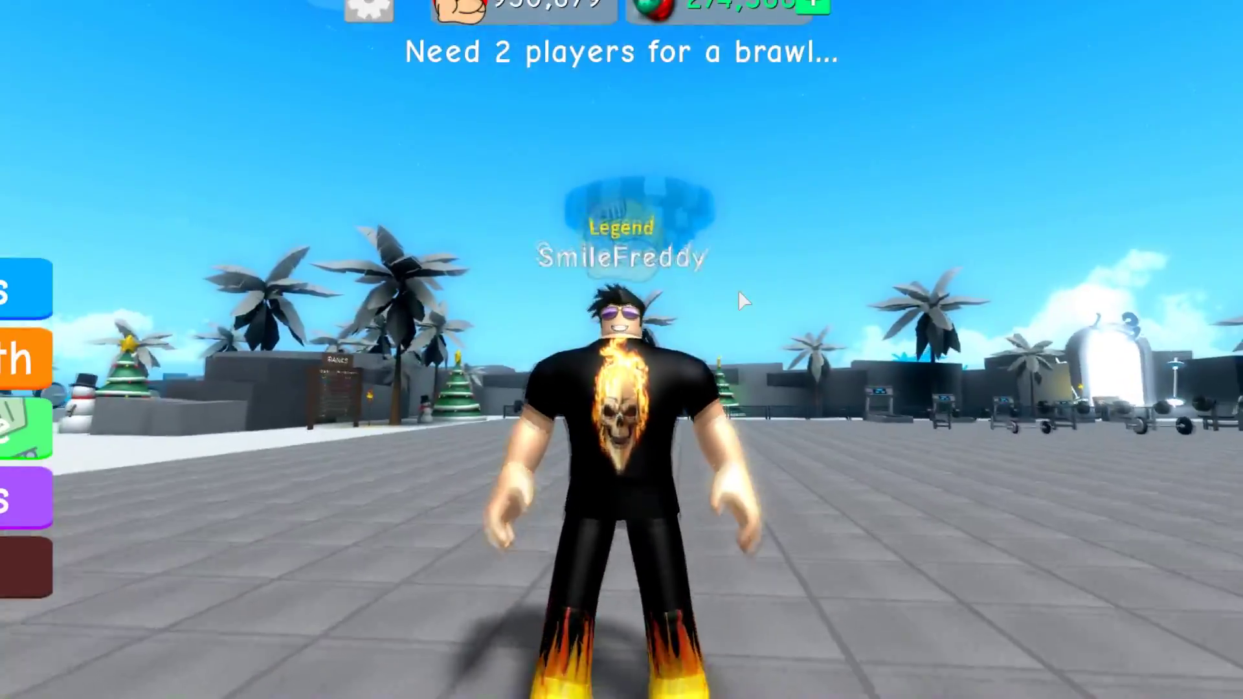
scroll(738, 291, "up", 2)
left_click_drag(739, 291, 738, 291)
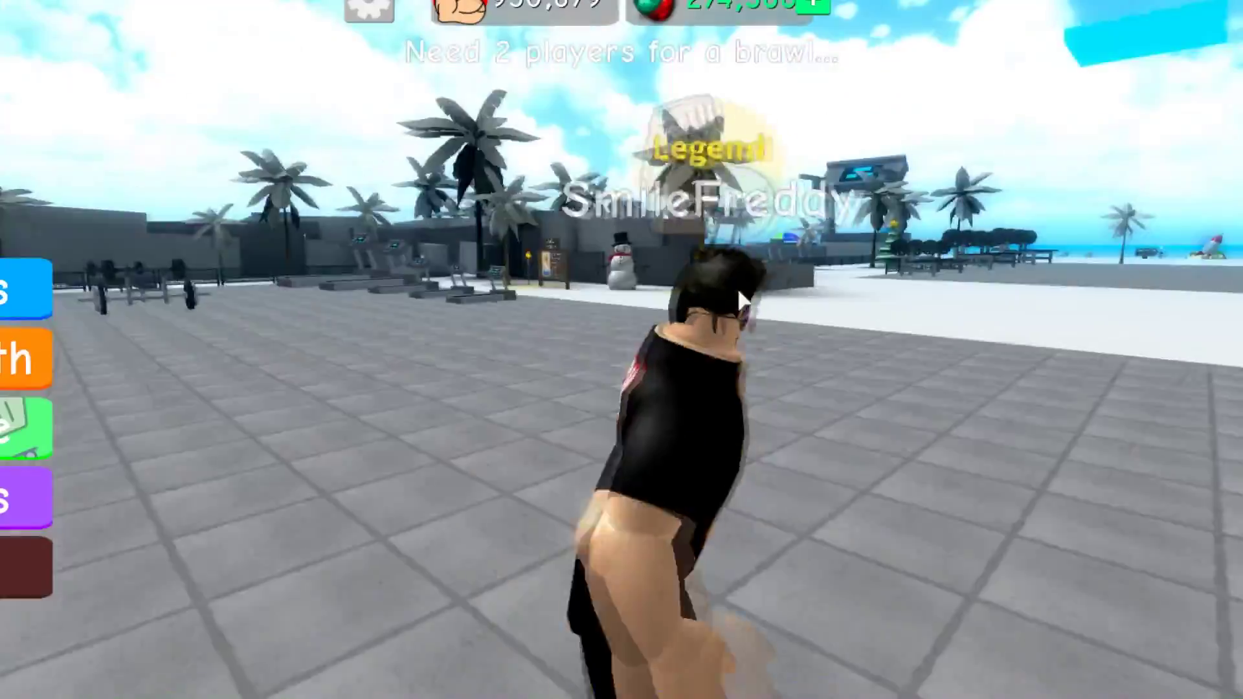
- Circle the view around the character, run and jump to check the new front and back prints in motion
key("Left")
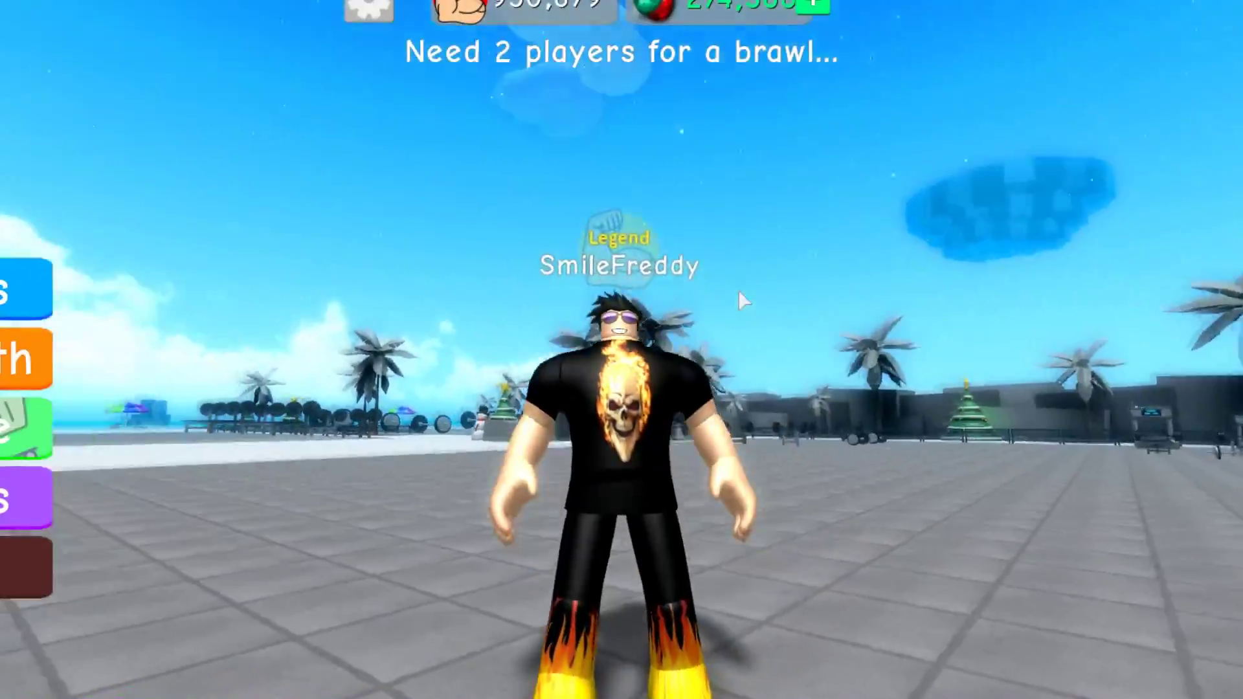
key("Left")
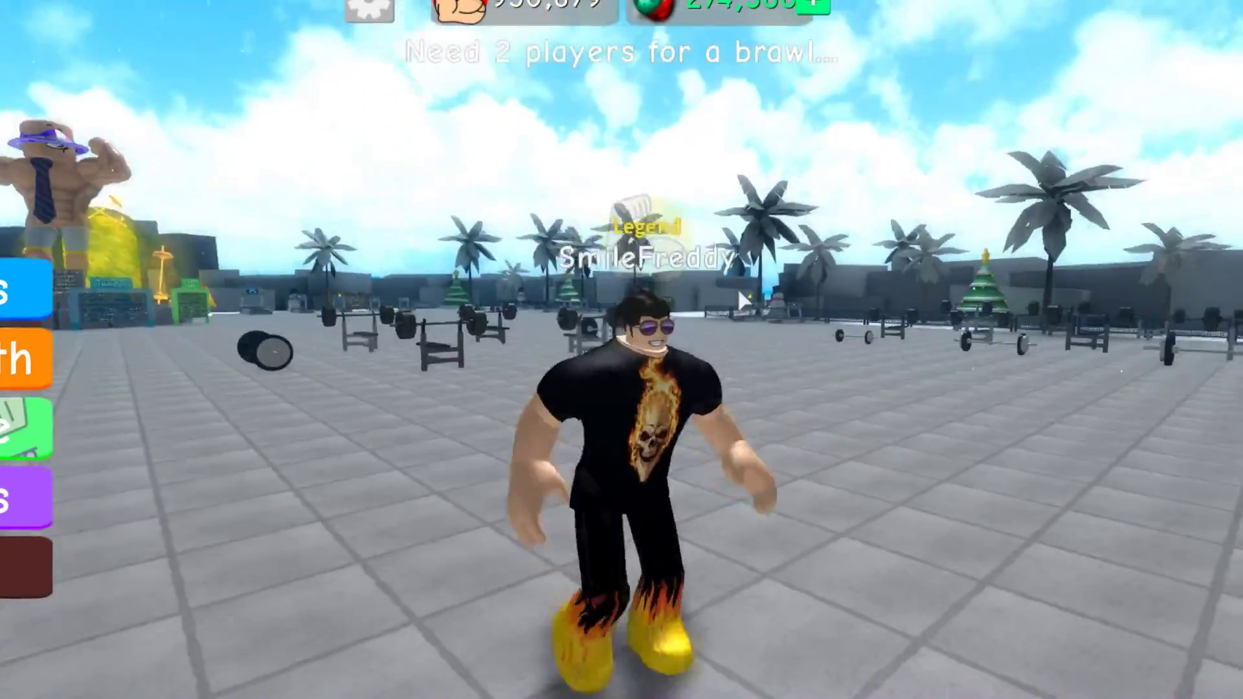
key("Left")
key("Left")
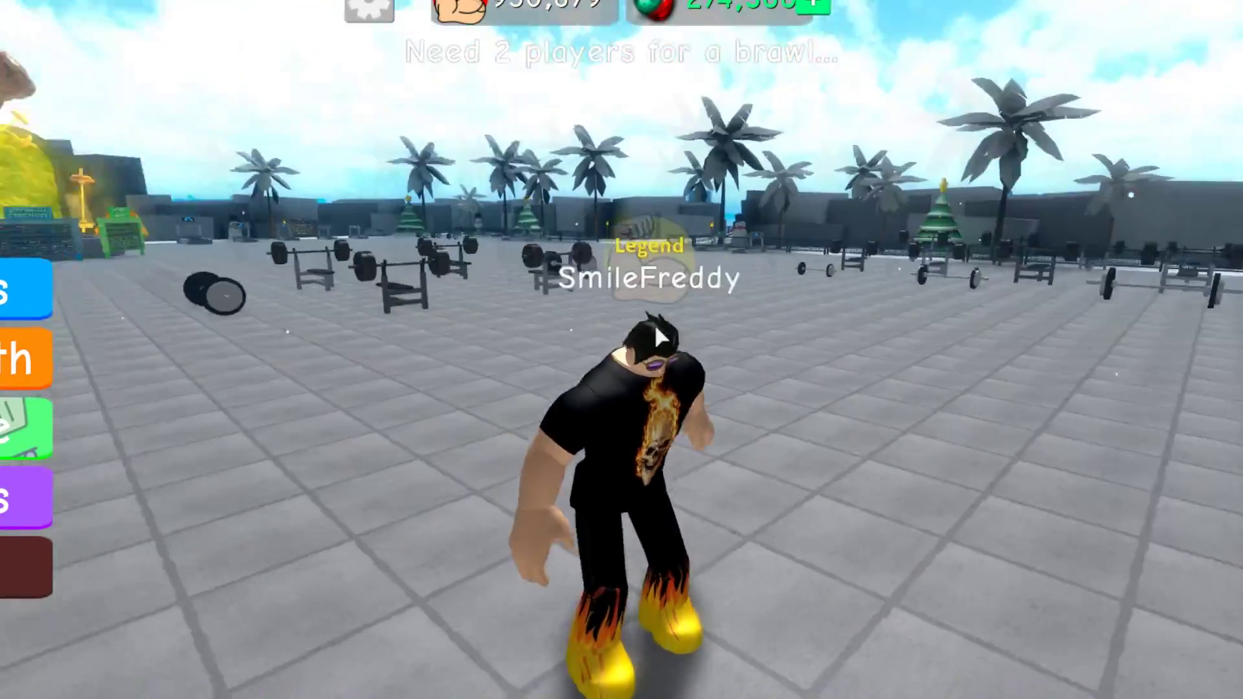
key("Left")
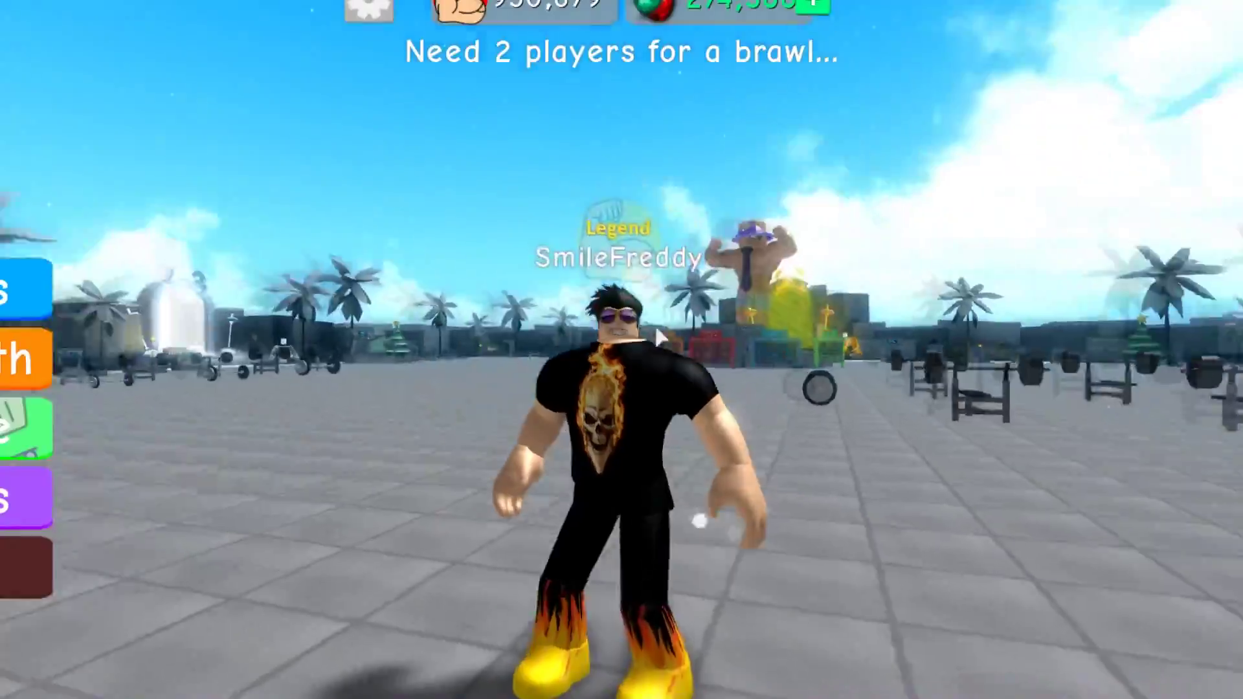
key("Left")
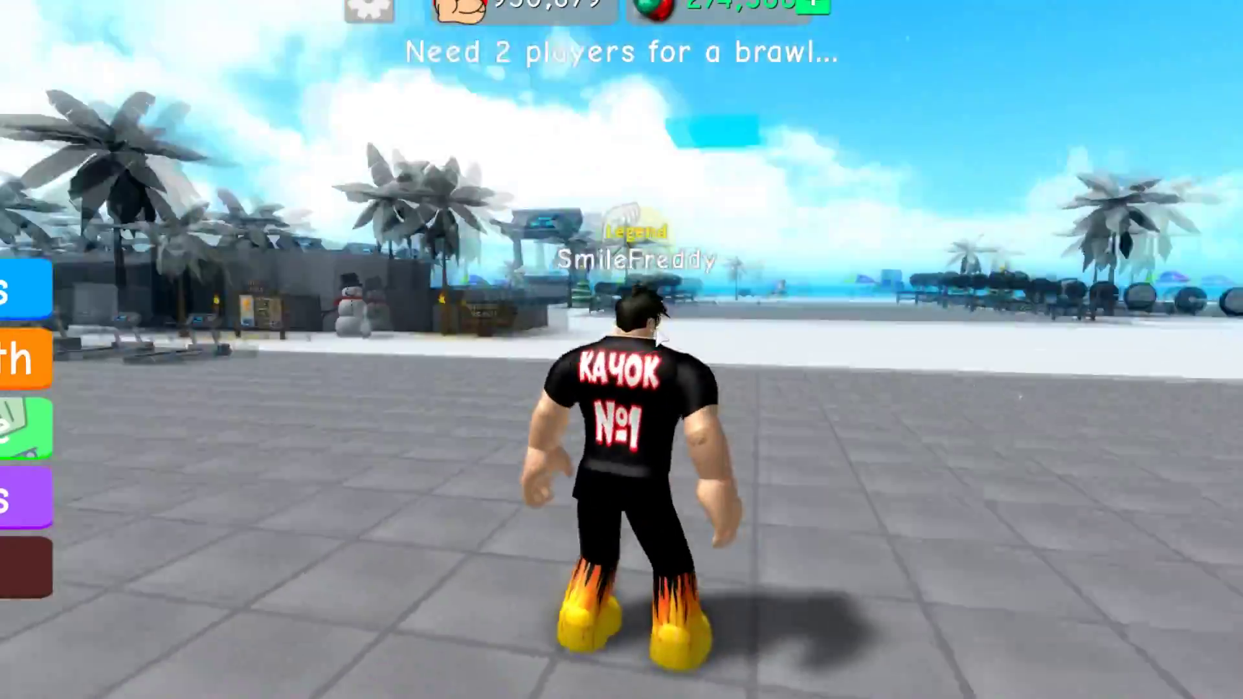
key("w")
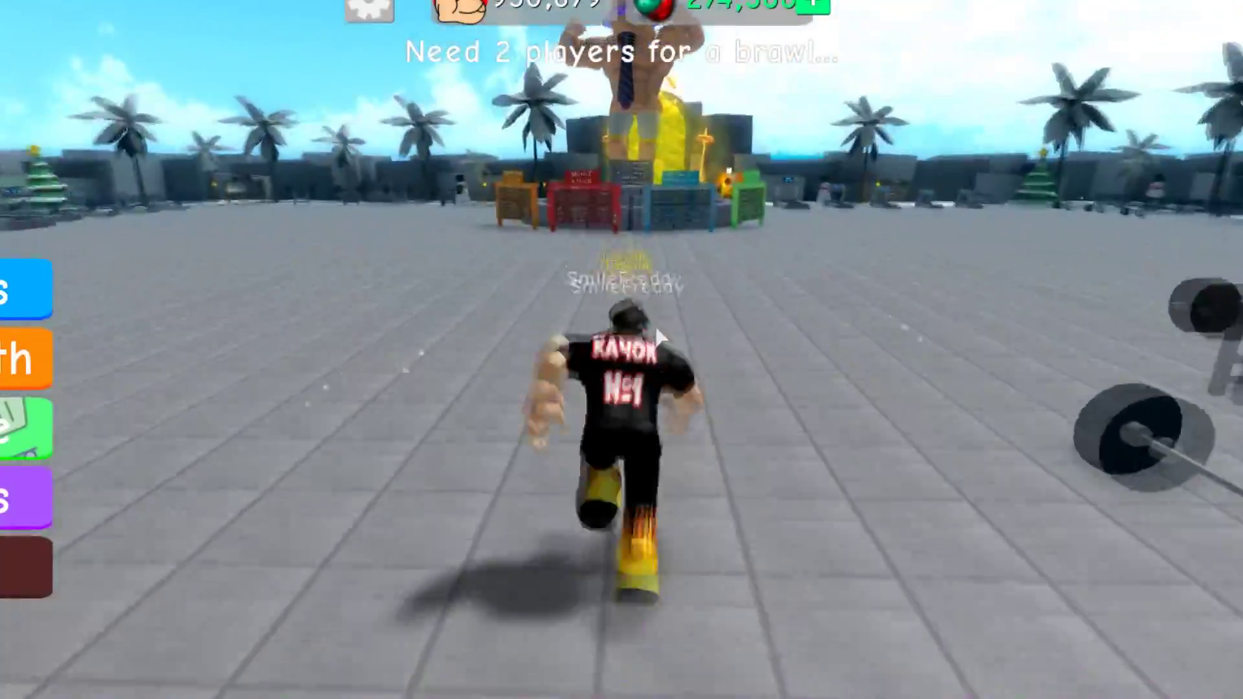
key("space")
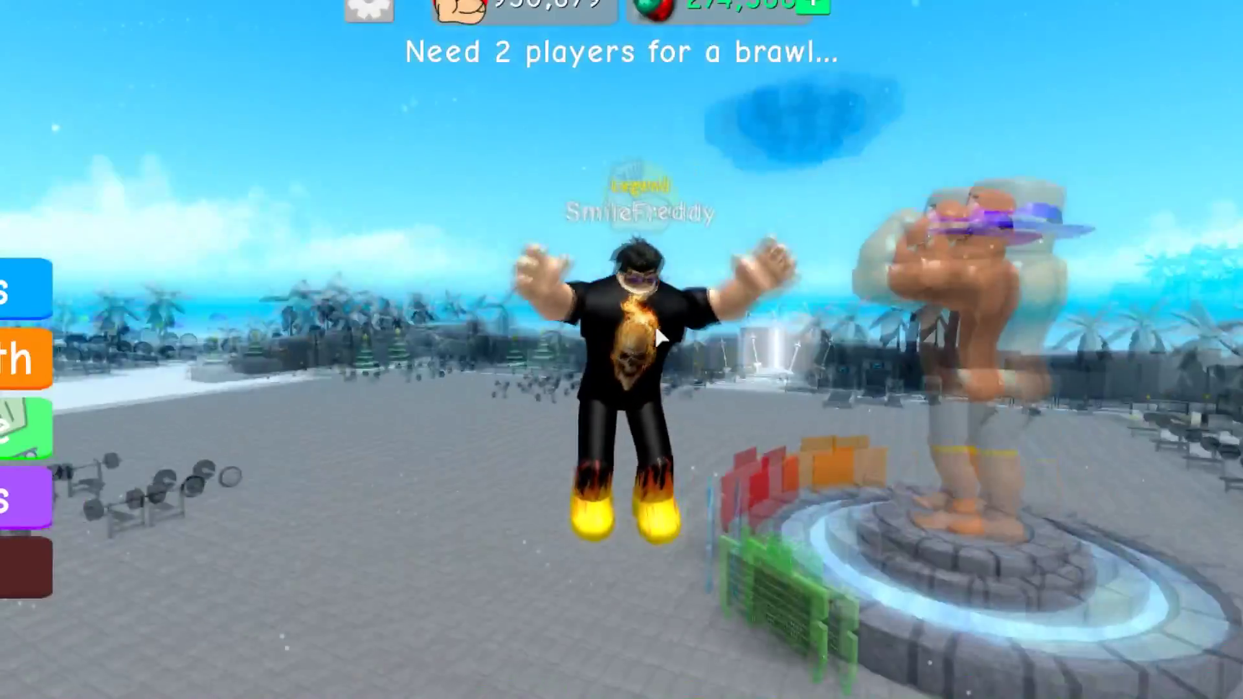
key("s")
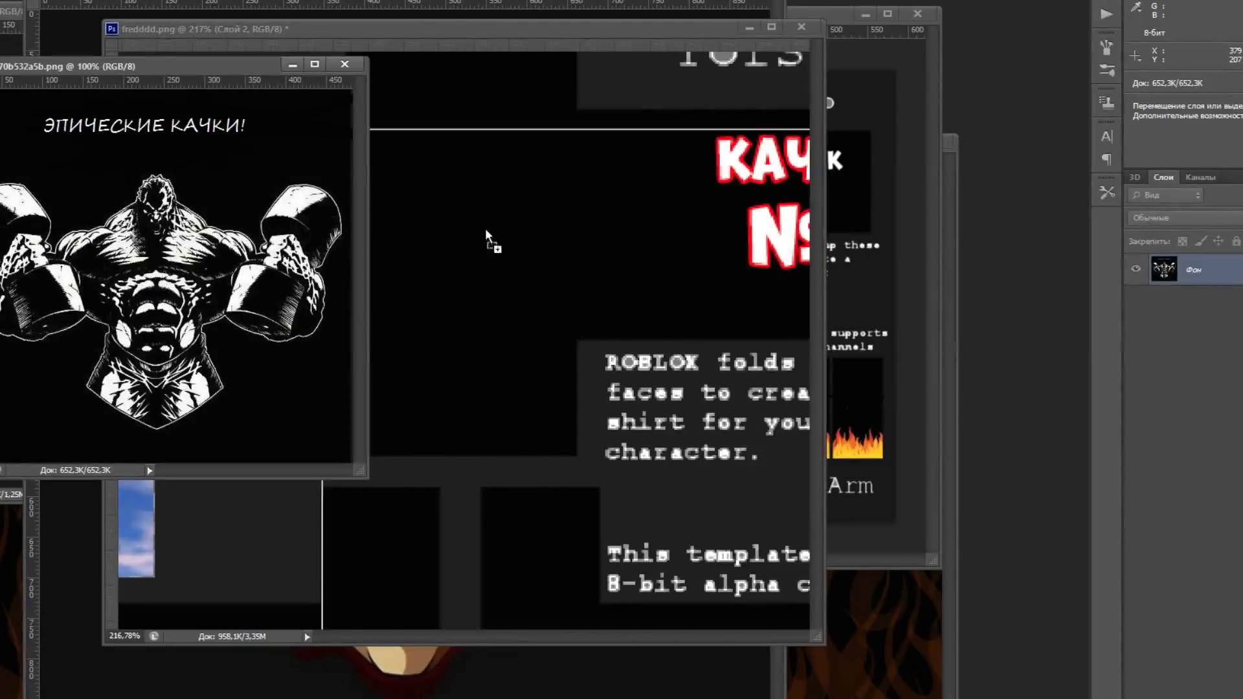
- Copy the black-and-white bodybuilder image into the shirt template and scale it down over the front torso panel
left_click_drag(487, 232, 449, 228)
left_click(3, 1)
left_click(97, 223)
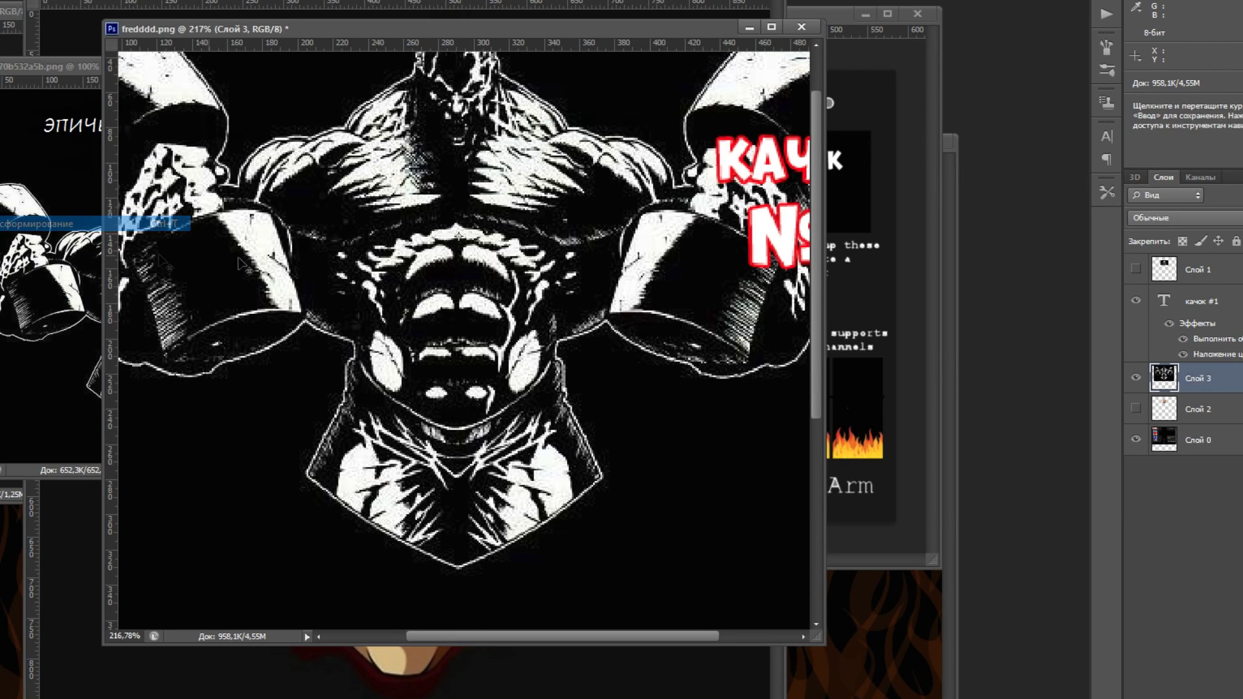
scroll(544, 304, "down", 8)
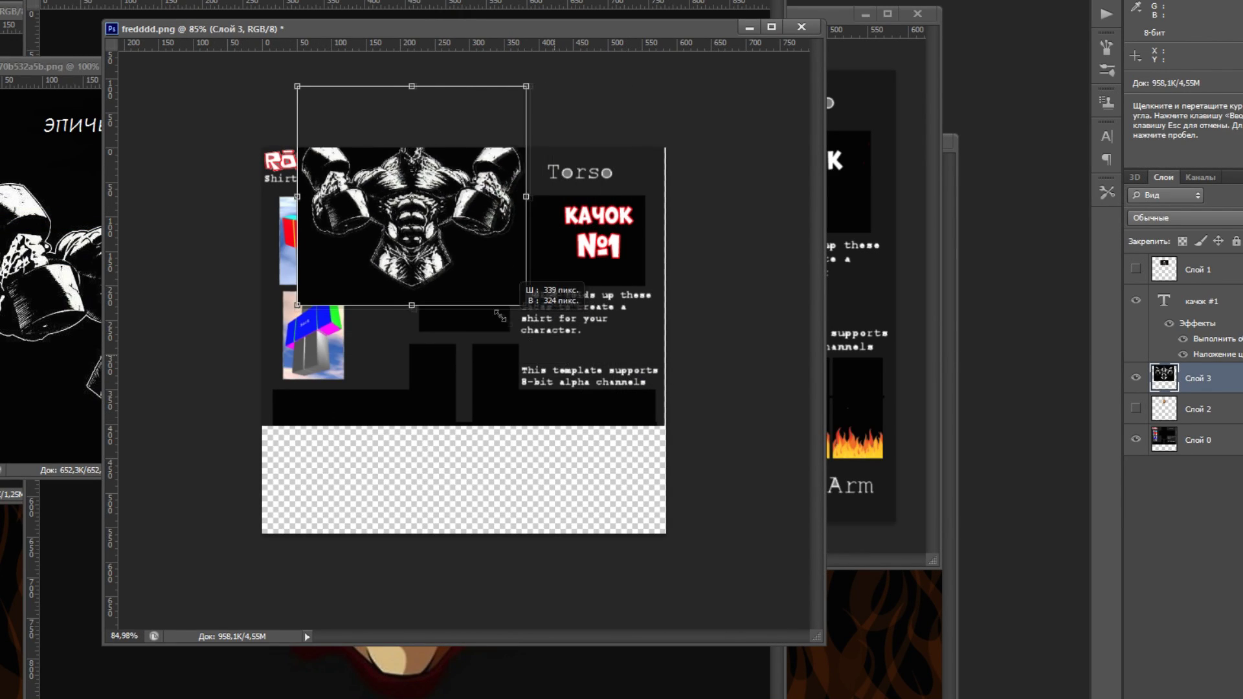
scroll(390, 212, "up", 5)
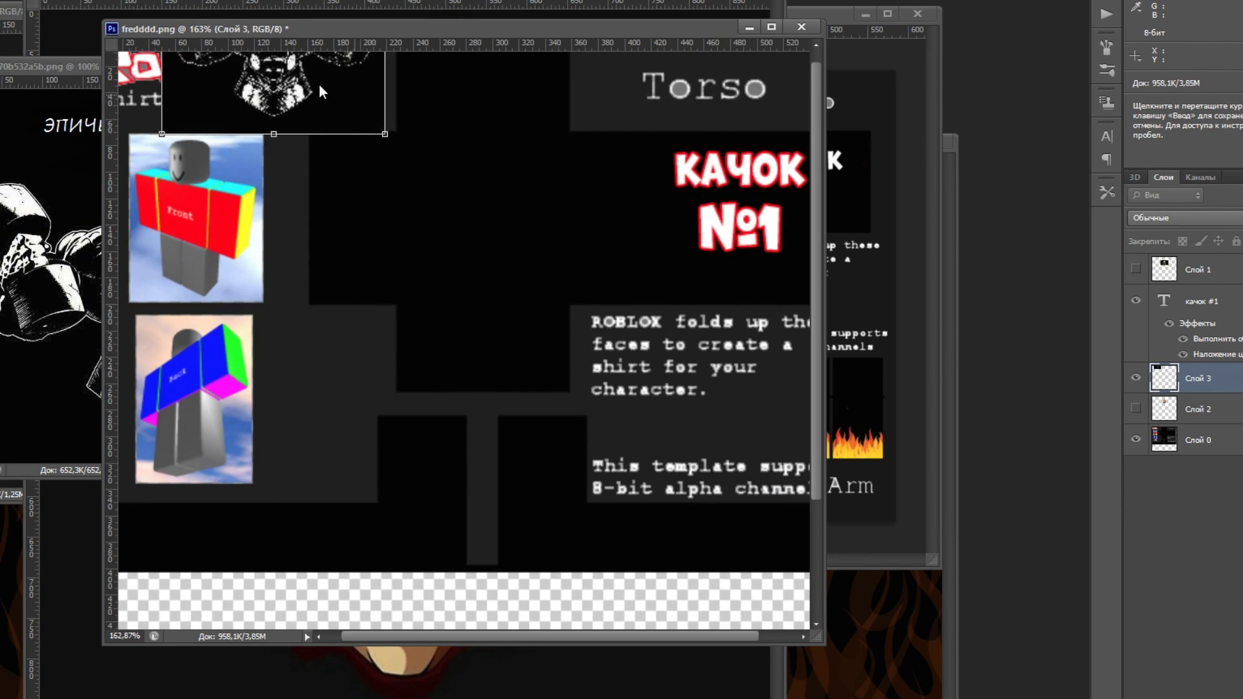
scroll(535, 257, "up", 3)
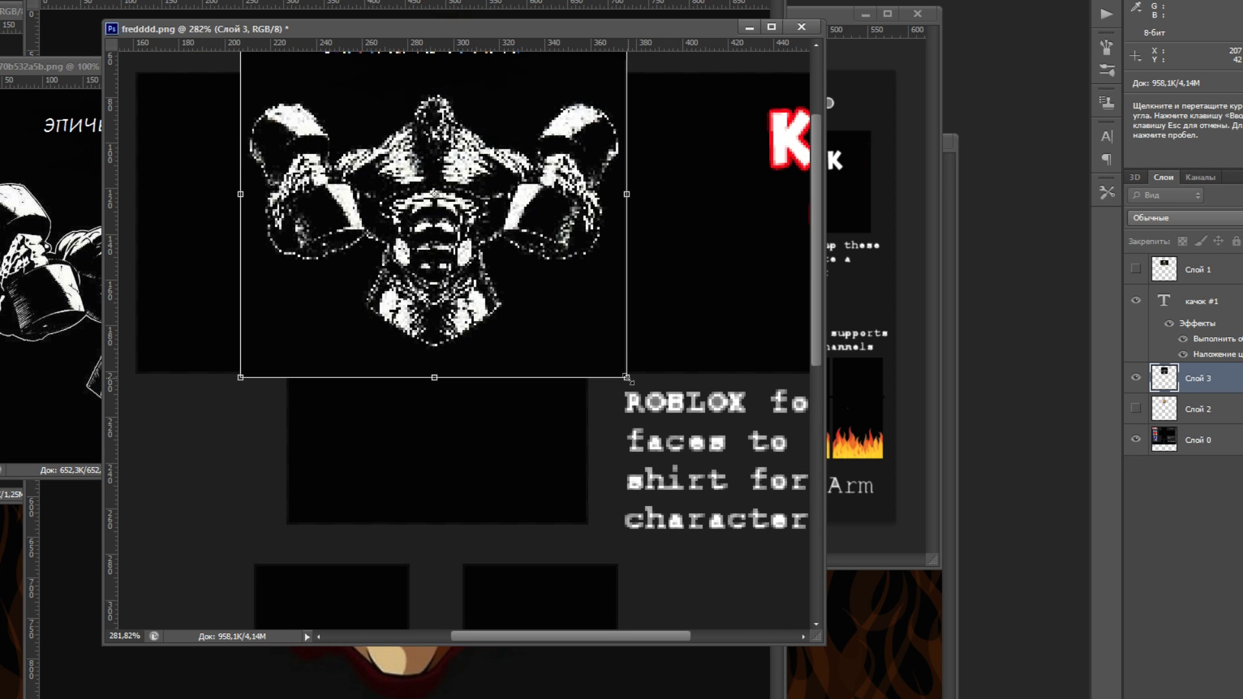
- Shrink the bodybuilder image further and centre it within the front torso panel
left_click_drag(627, 378, 526, 302)
left_click_drag(465, 193, 510, 258)
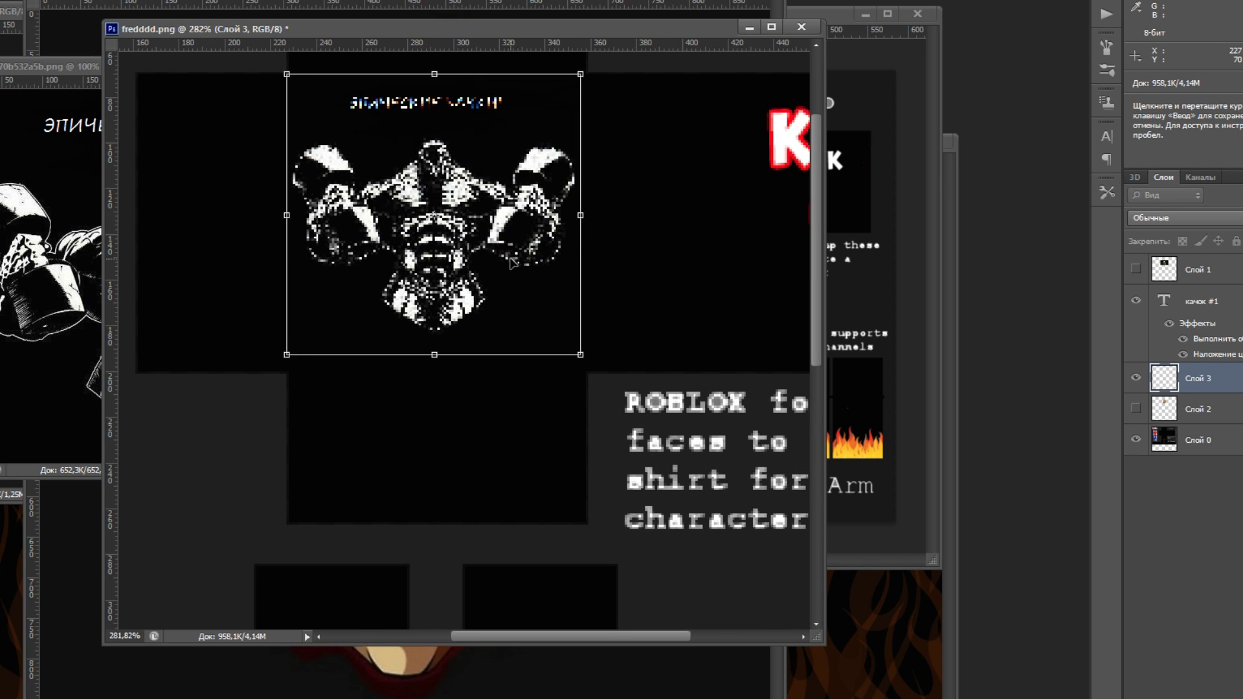
left_click_drag(576, 357, 557, 341)
left_click_drag(513, 279, 528, 305)
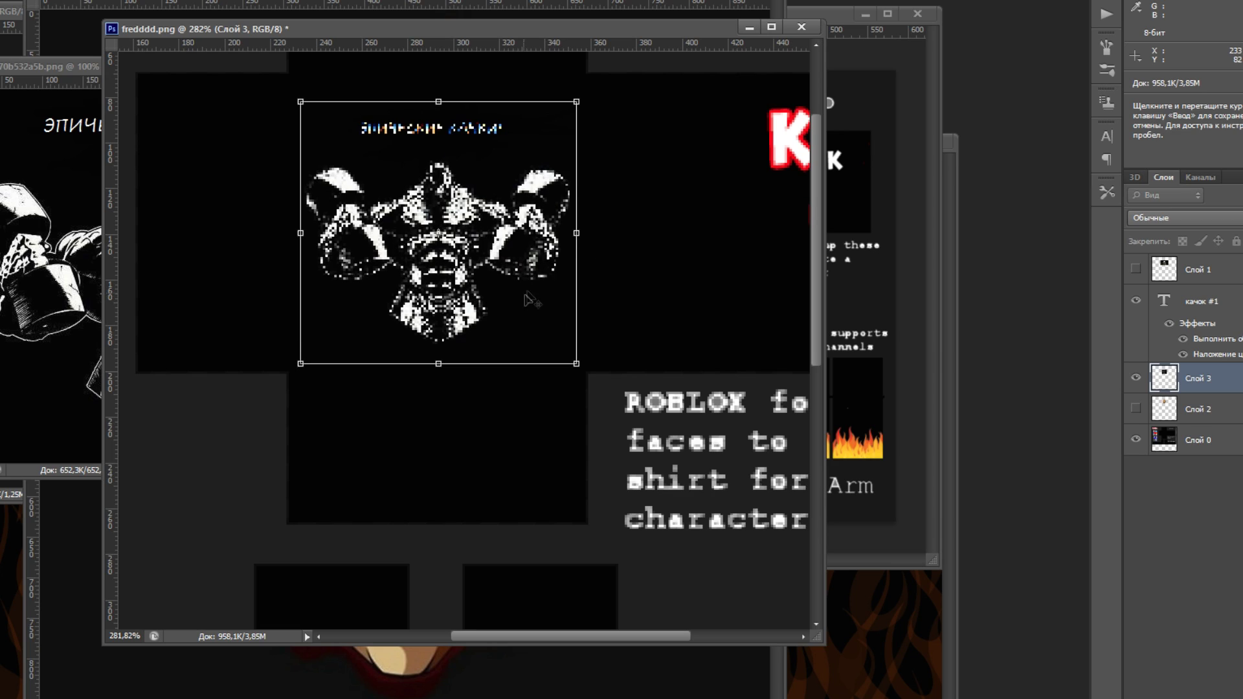
scroll(574, 193, "down", 2)
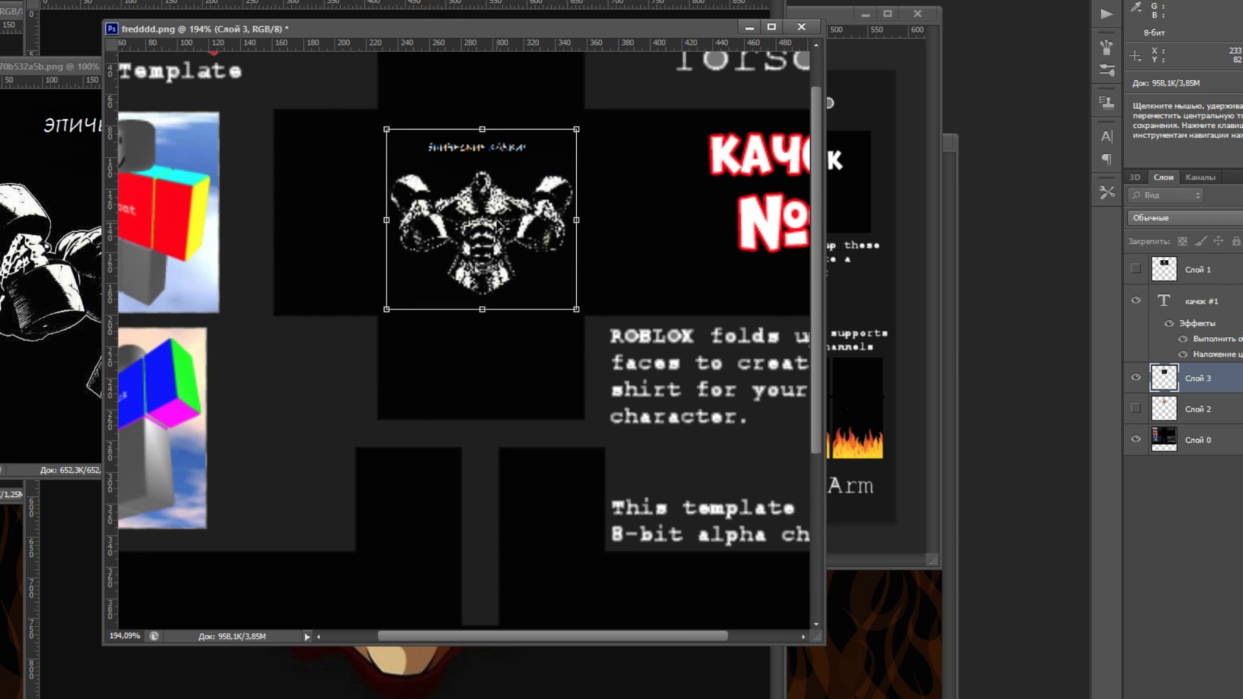
key("Return")
- Remove the caption and black background around the bodybuilder and outline the figure with a white stroke
scroll(481, 121, "up", 5)
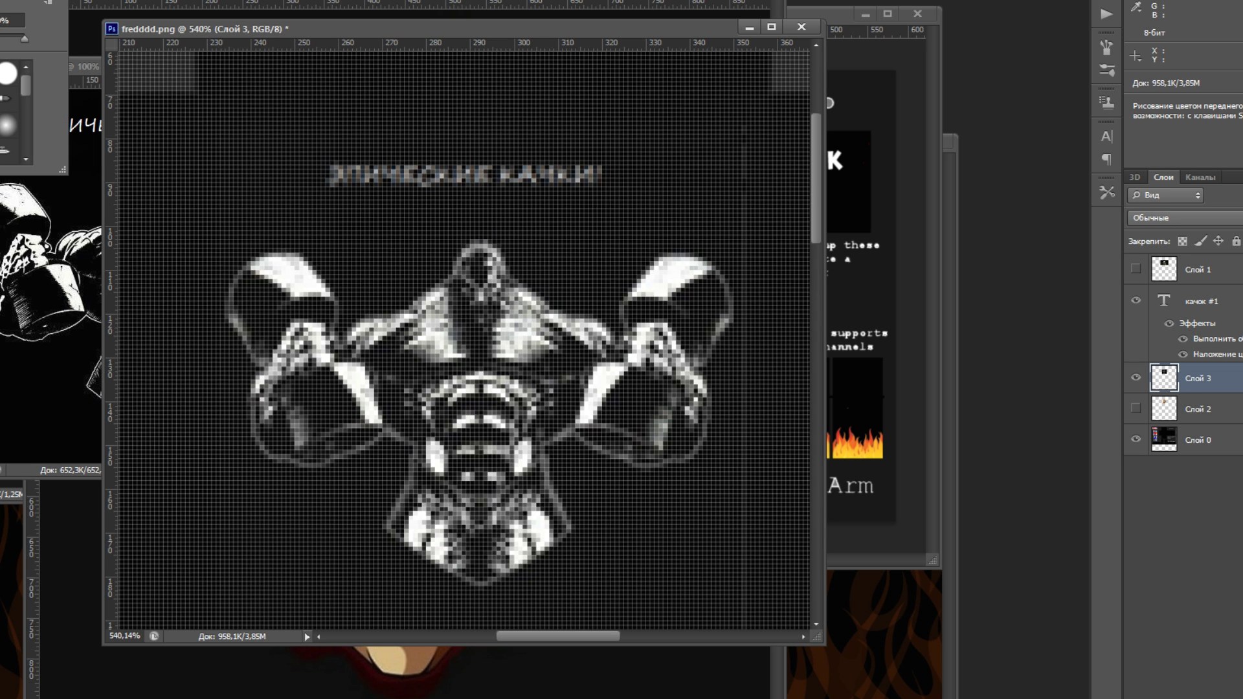
scroll(579, 162, "down", 4)
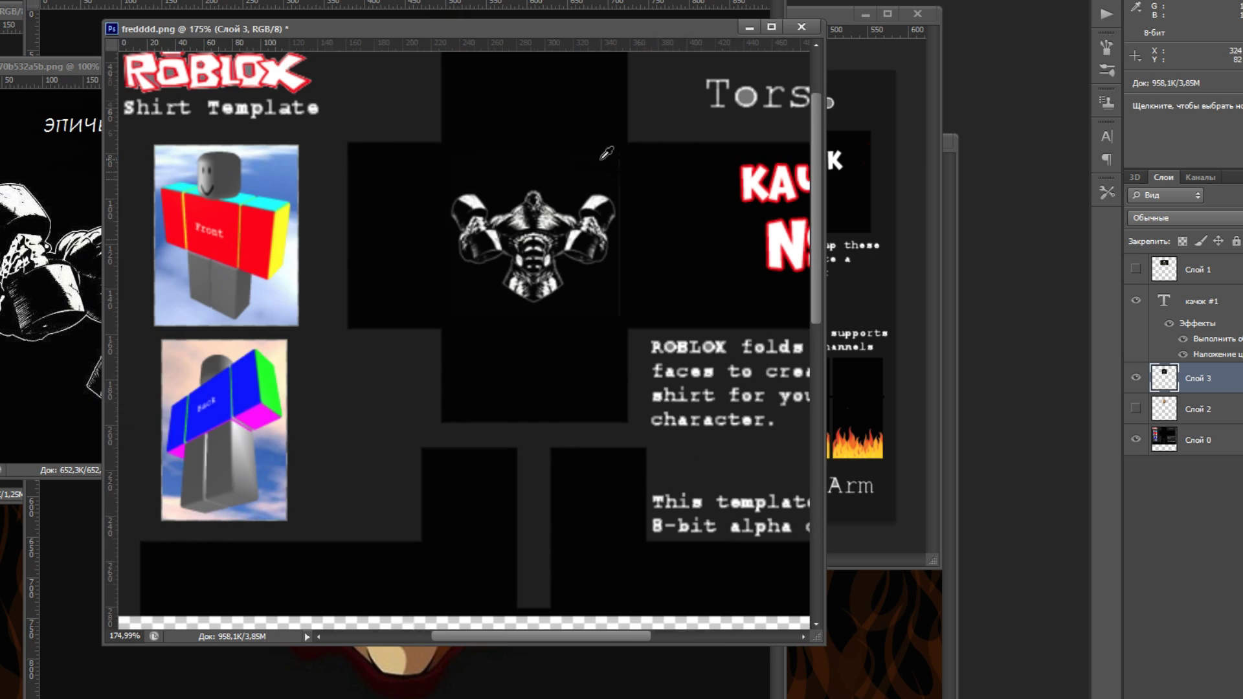
double_click(1239, 387)
left_click(732, 499)
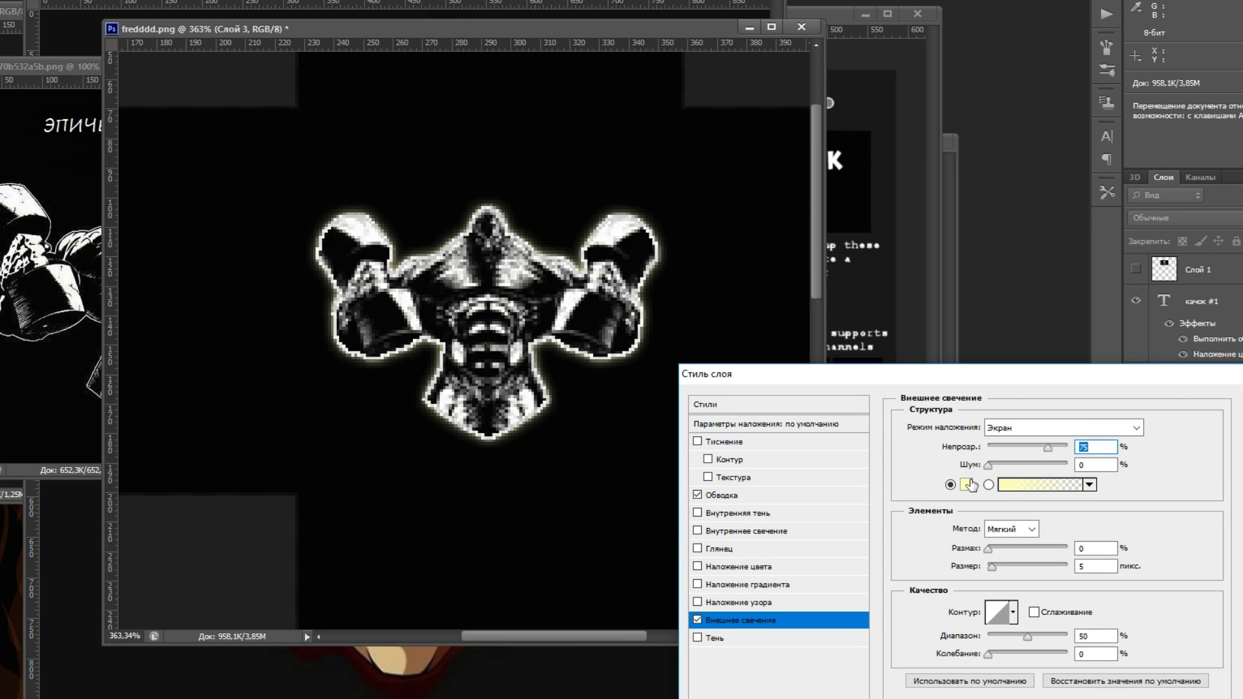
- Give the bodybuilder a white outer glow with 8% spread and a size of 13 px
left_click(967, 485)
left_click(1205, 222)
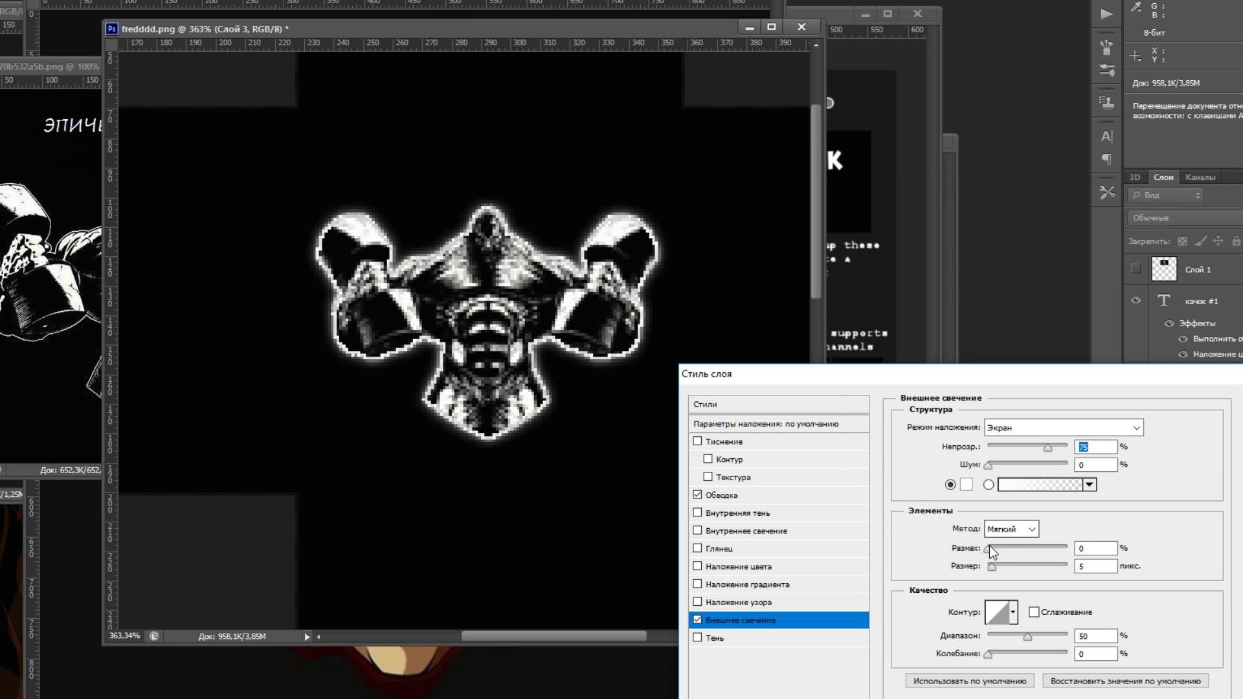
left_click_drag(992, 567, 1000, 571)
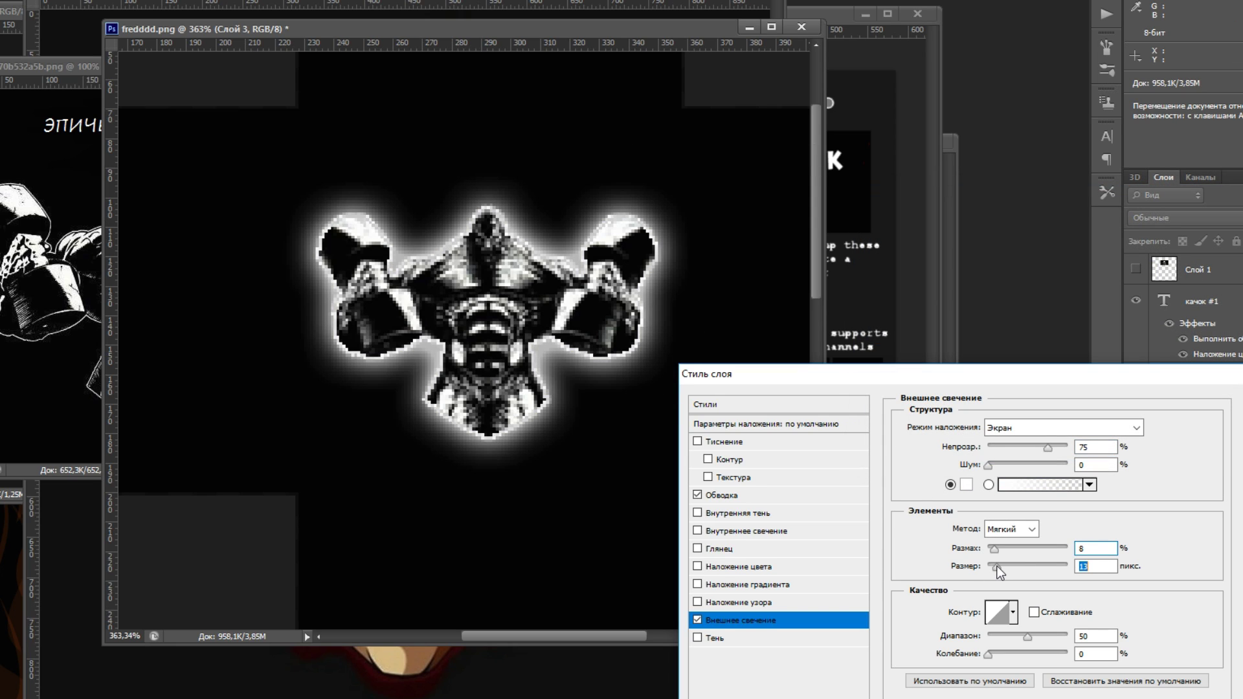
key("Return")
key("ctrl+0")
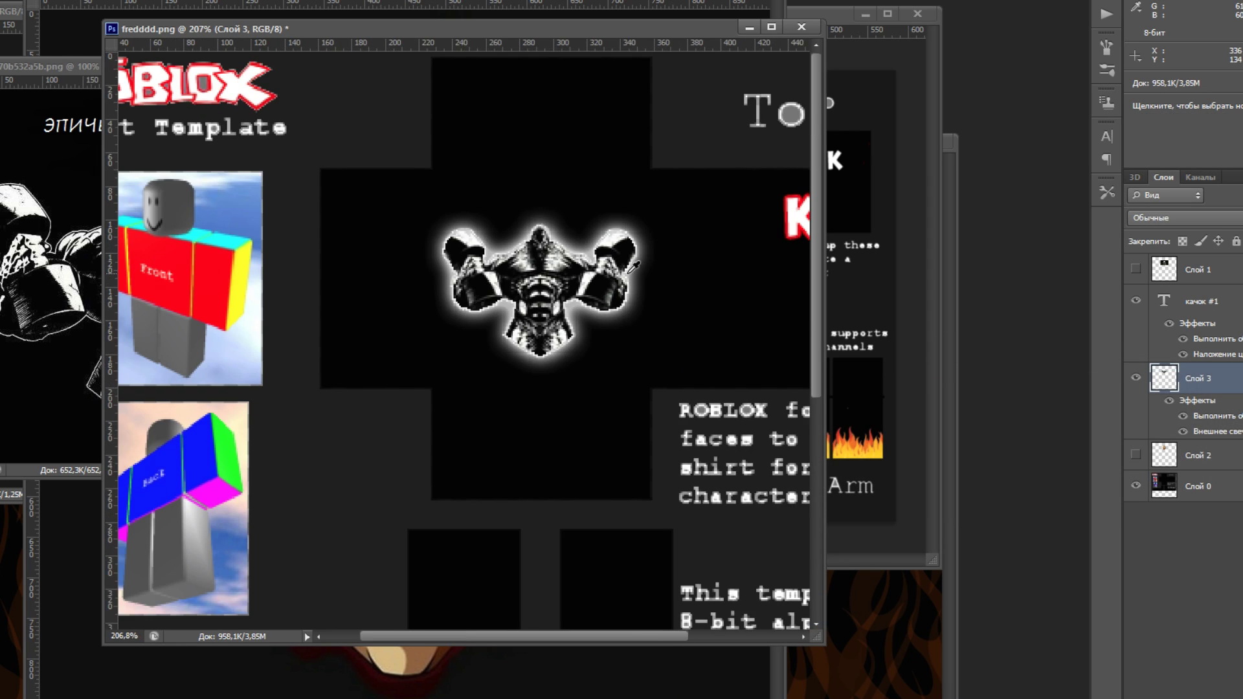
- Shift the glowing bodybuilder slightly upward on the front torso panel
scroll(490, 147, "up", 4)
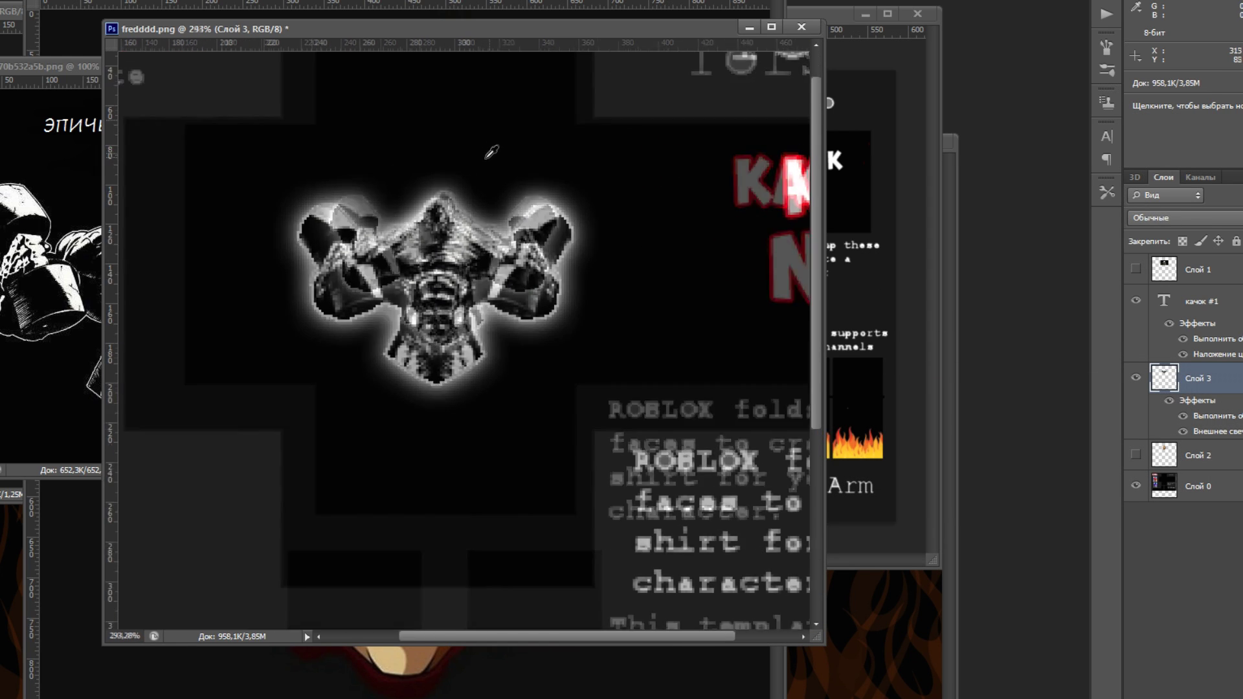
left_click_drag(449, 279, 451, 257)
scroll(671, 269, "down", 3)
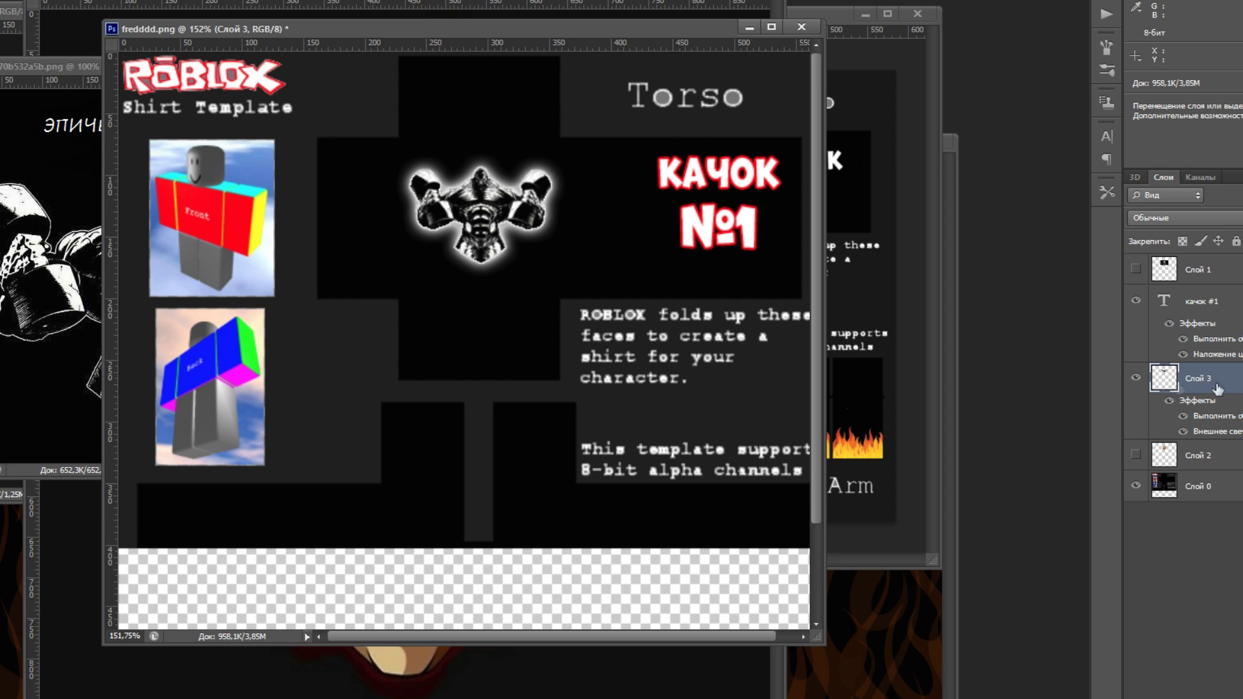
- Change the bodybuilder layer's stroke and outer glow colours to red ff0000
double_click(1238, 386)
left_click(721, 495)
left_click(940, 539)
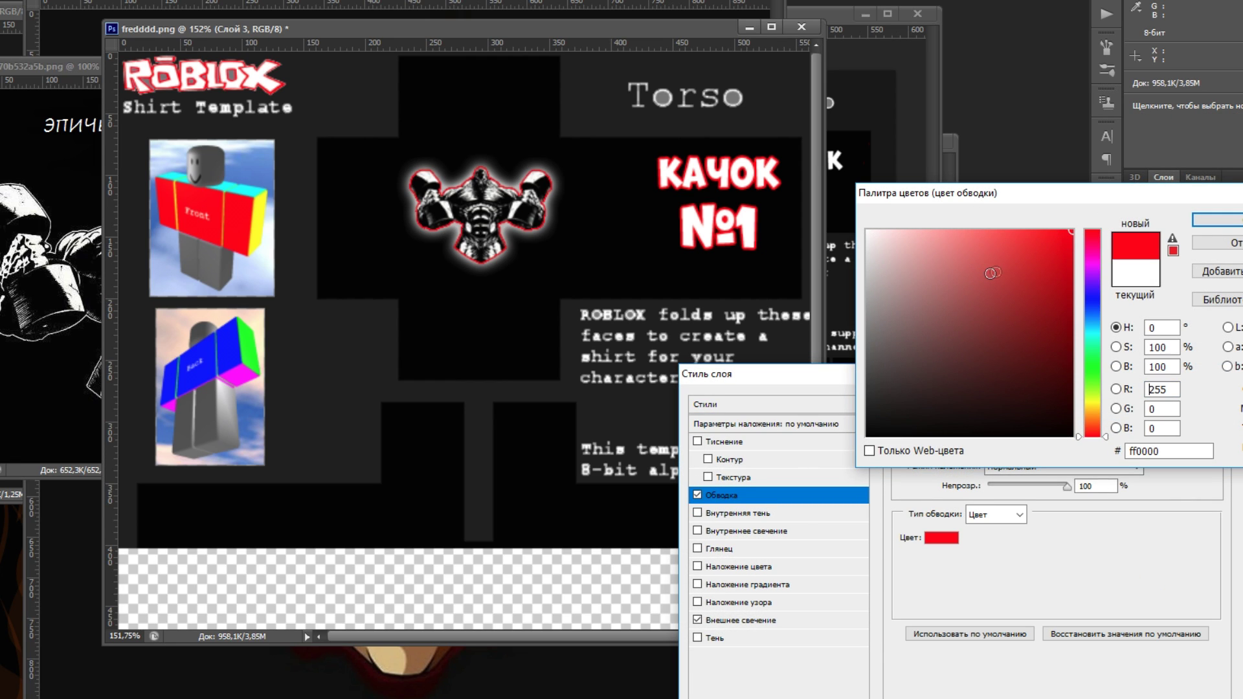
key("Return")
left_click(747, 623)
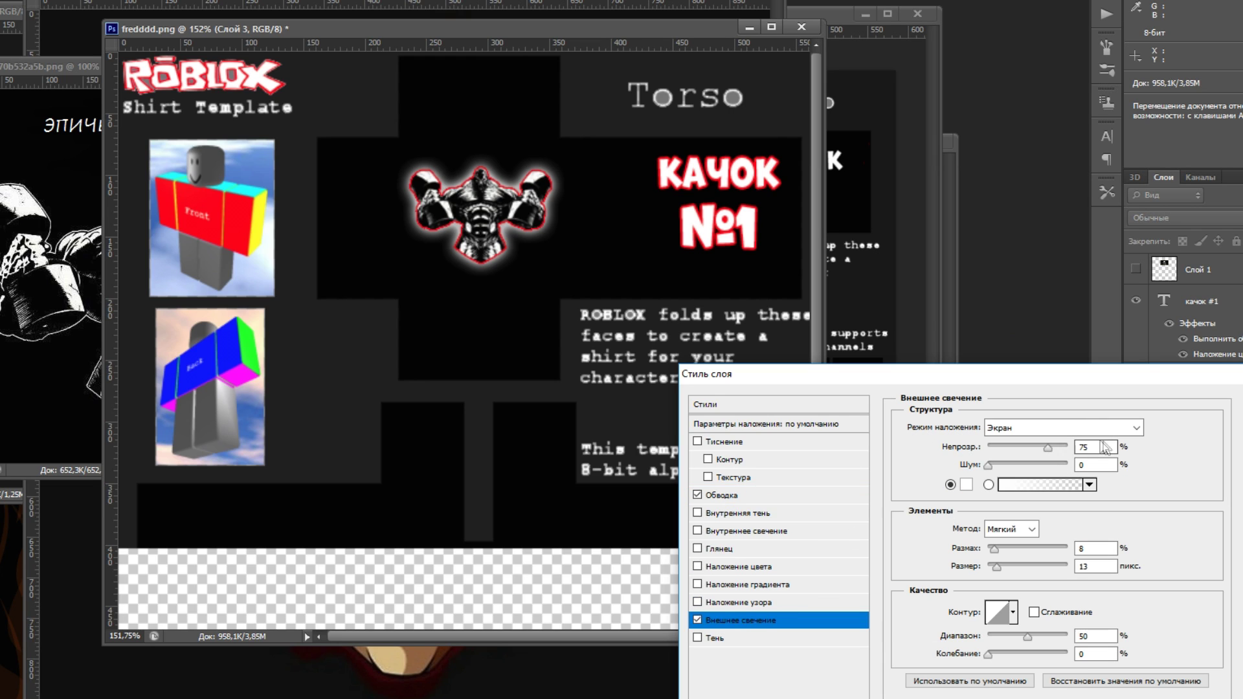
left_click(965, 484)
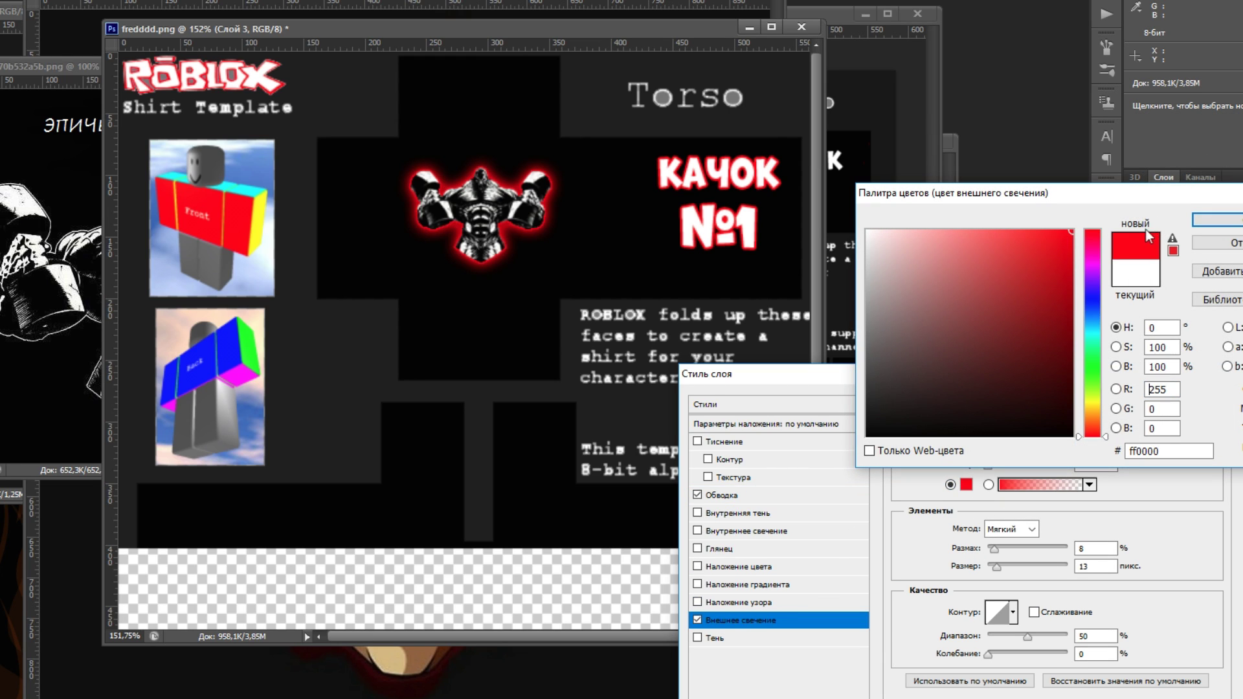
left_click(1237, 224)
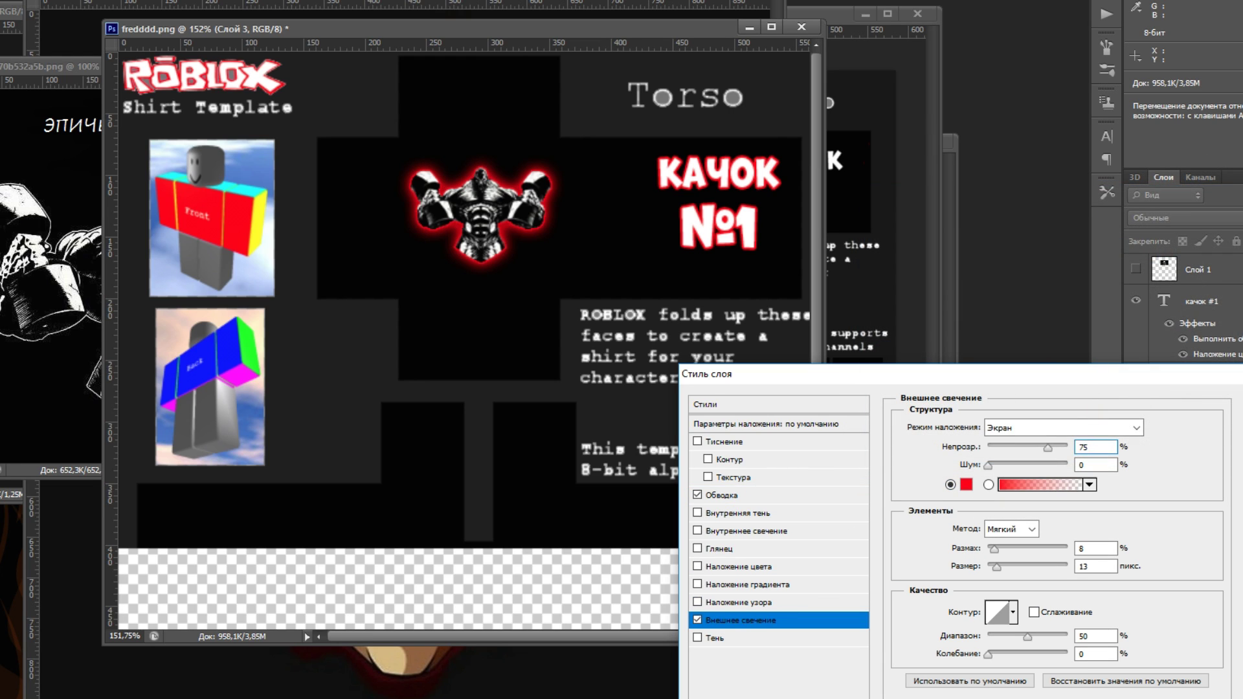
key("Return")
- Add a red outer glow with 5% spread and 13 px size to the КАЧОК №1 lettering
double_click(1217, 301)
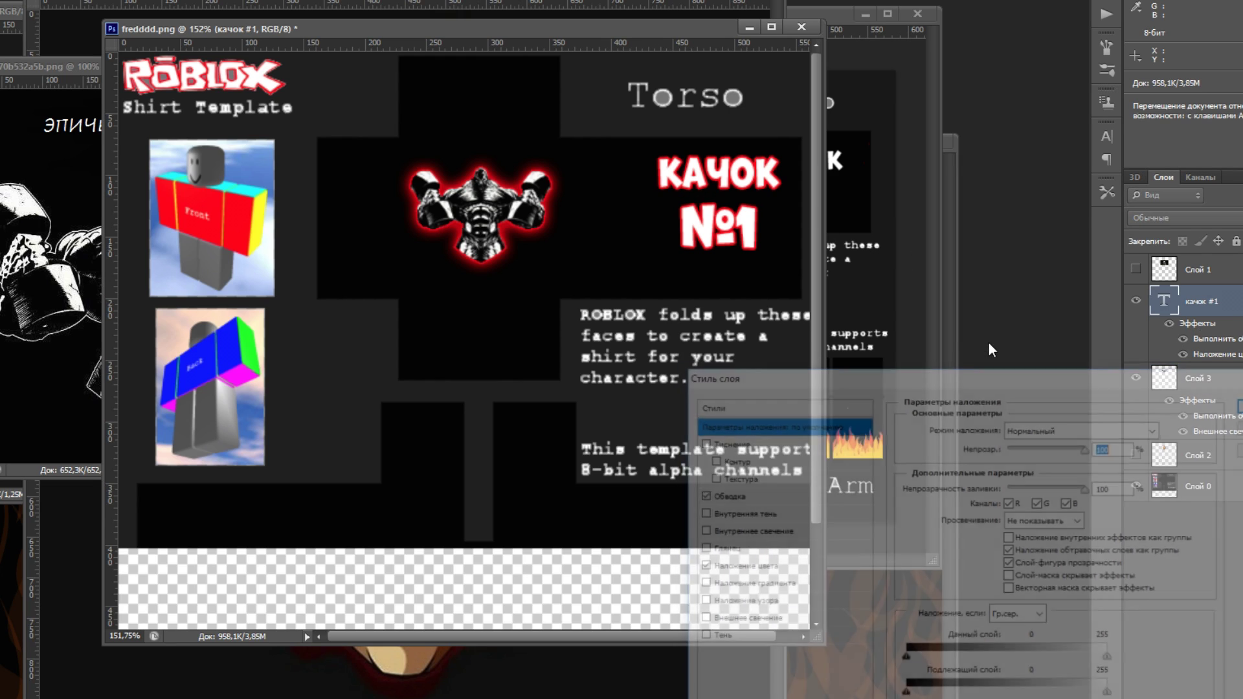
left_click(965, 485)
left_click(1238, 224)
left_click_drag(985, 552, 998, 568)
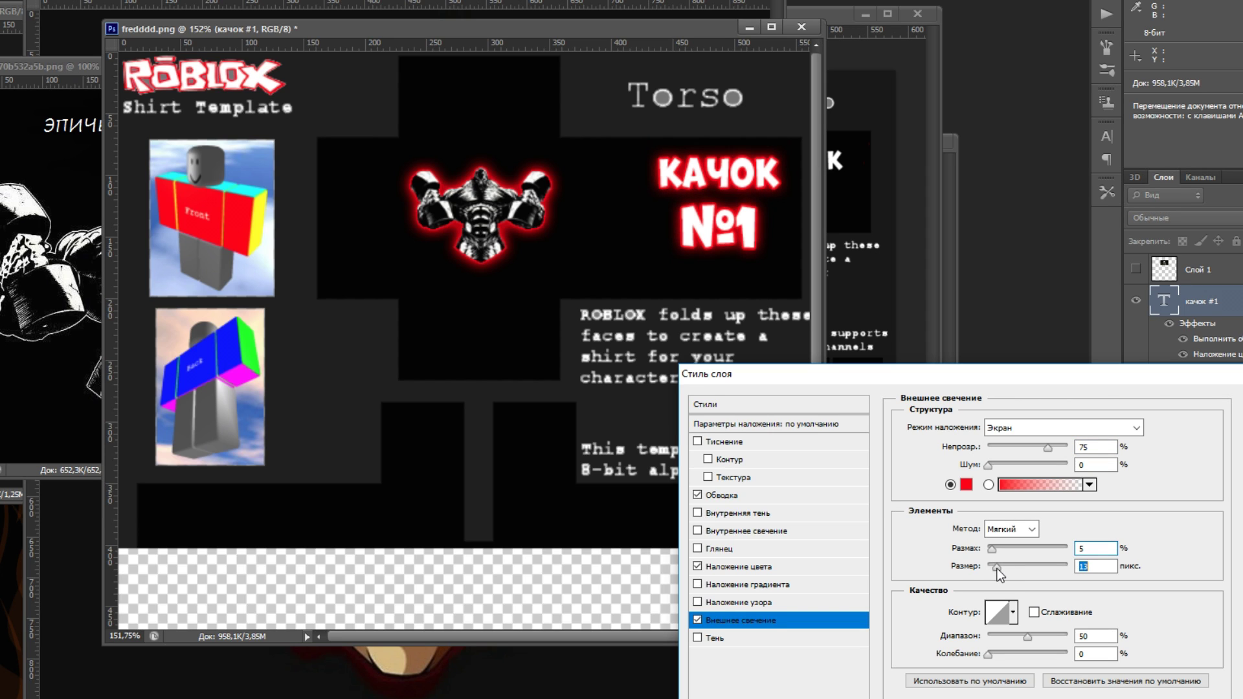
key("Return")
- Move the bodybuilder print up about 3 px on the front panel
scroll(545, 138, "up", 7)
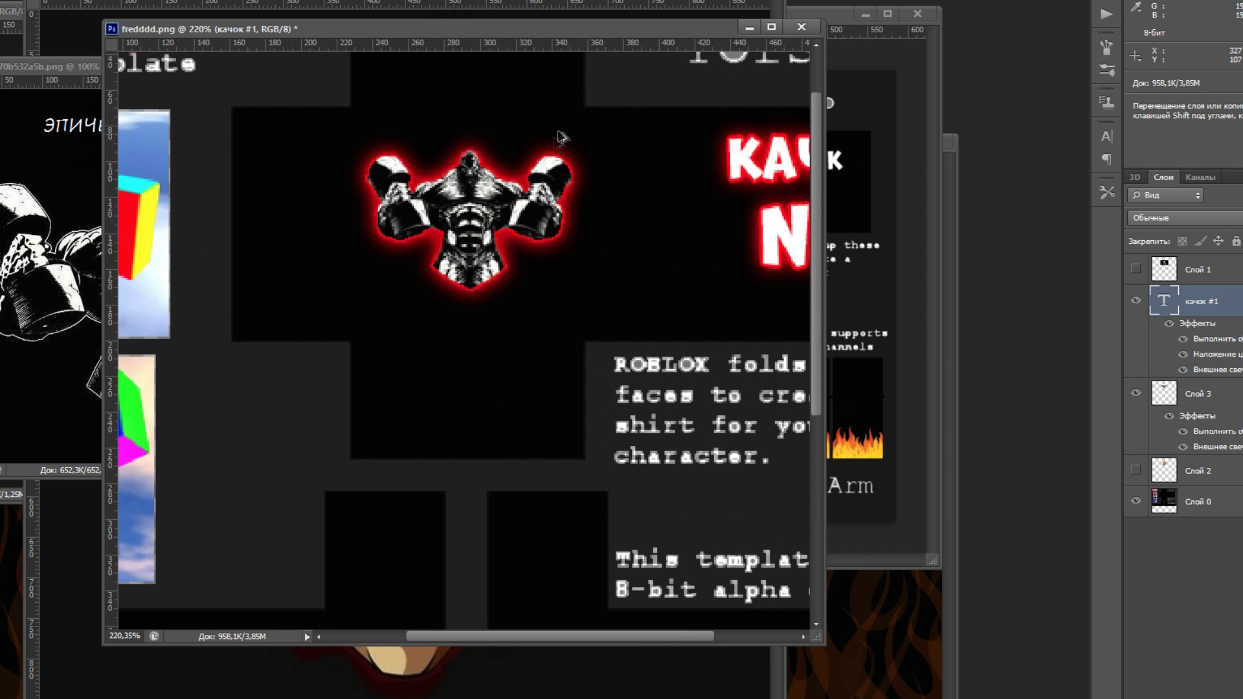
scroll(502, 199, "down", 9)
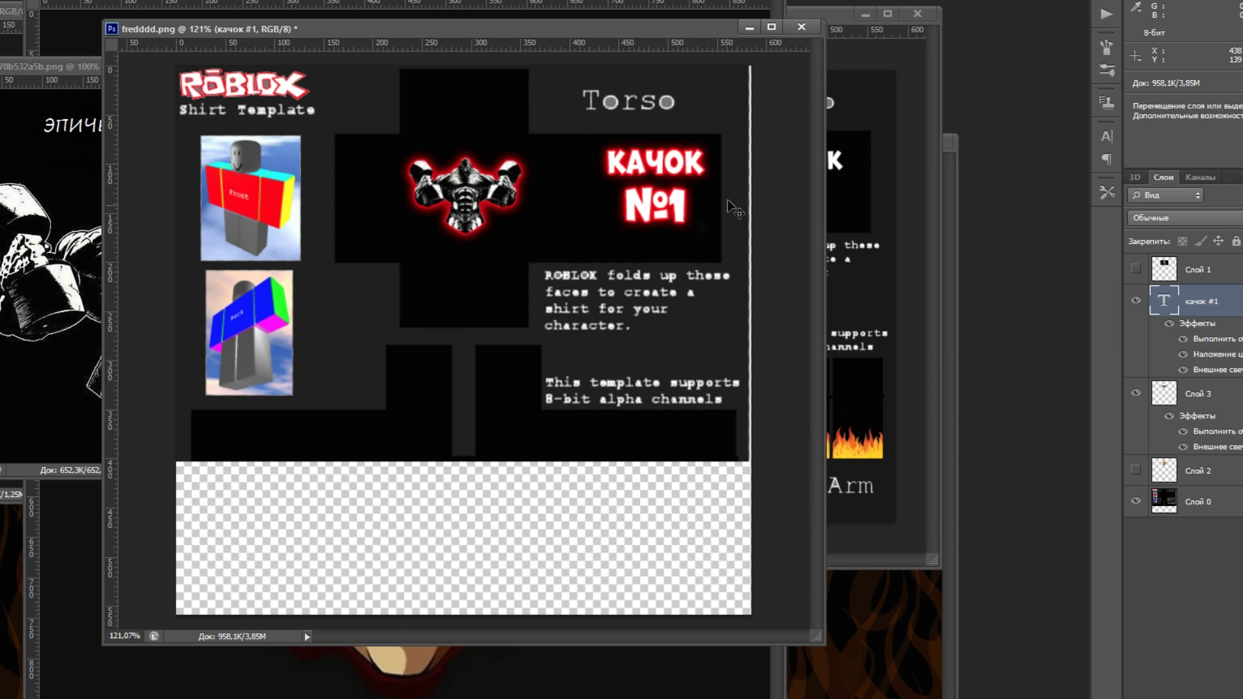
scroll(449, 149, "up", 4)
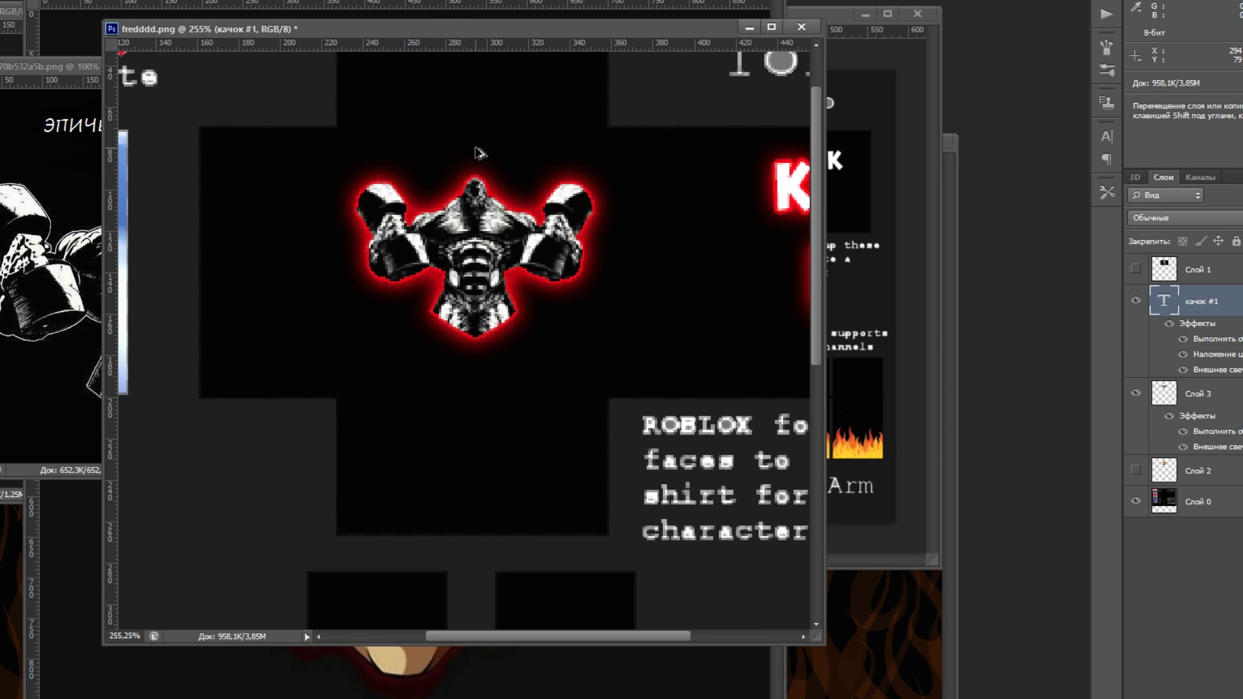
left_click_drag(479, 235, 481, 233)
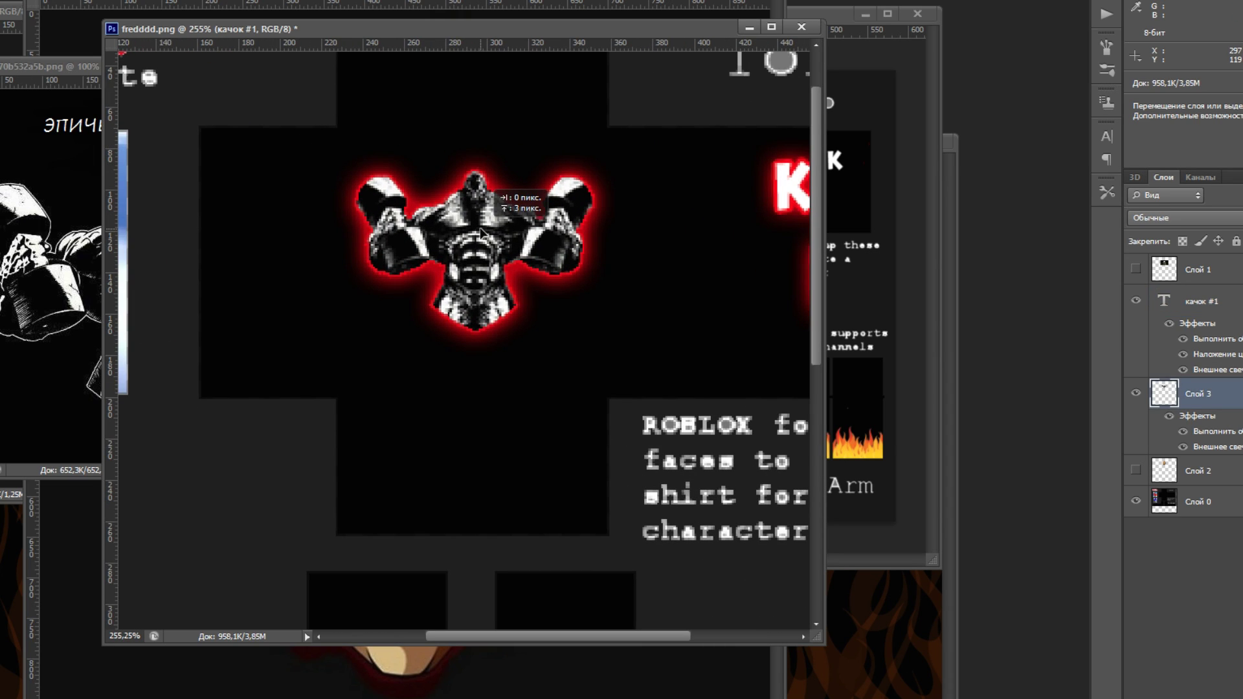
scroll(712, 193, "down", 4)
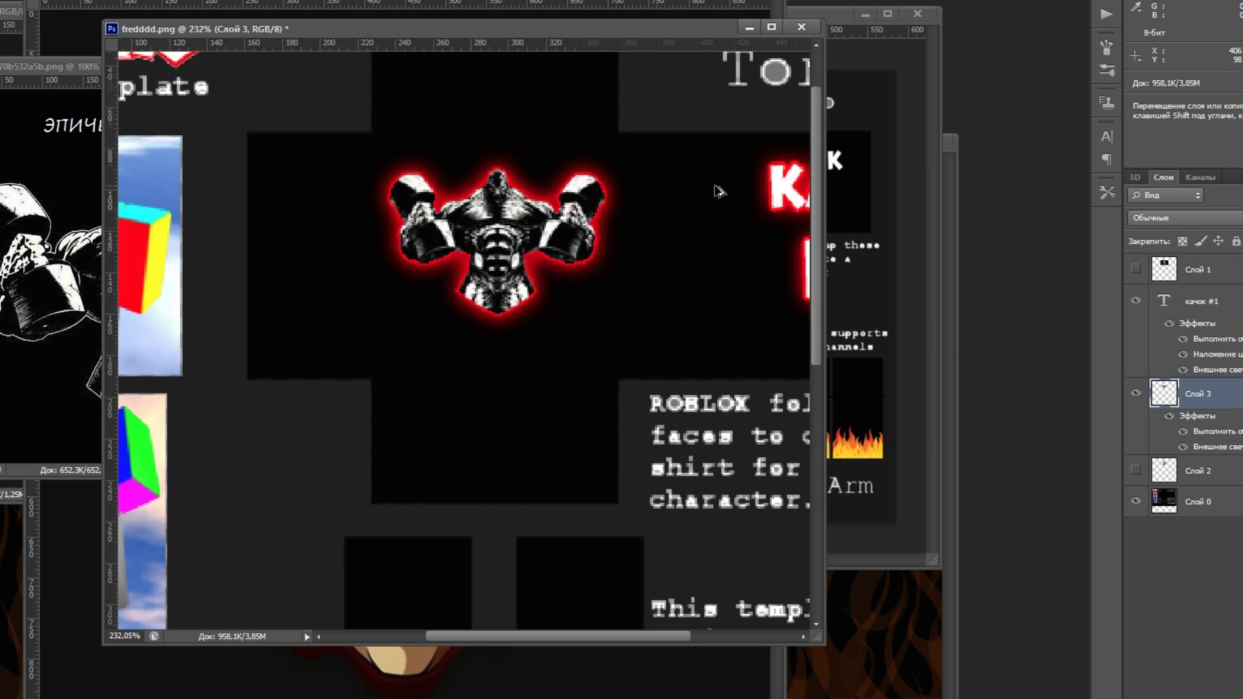
- Switch to the Roblox item page of the 254 shirt and rotate its 3D preview to check the print
left_click(13, 0)
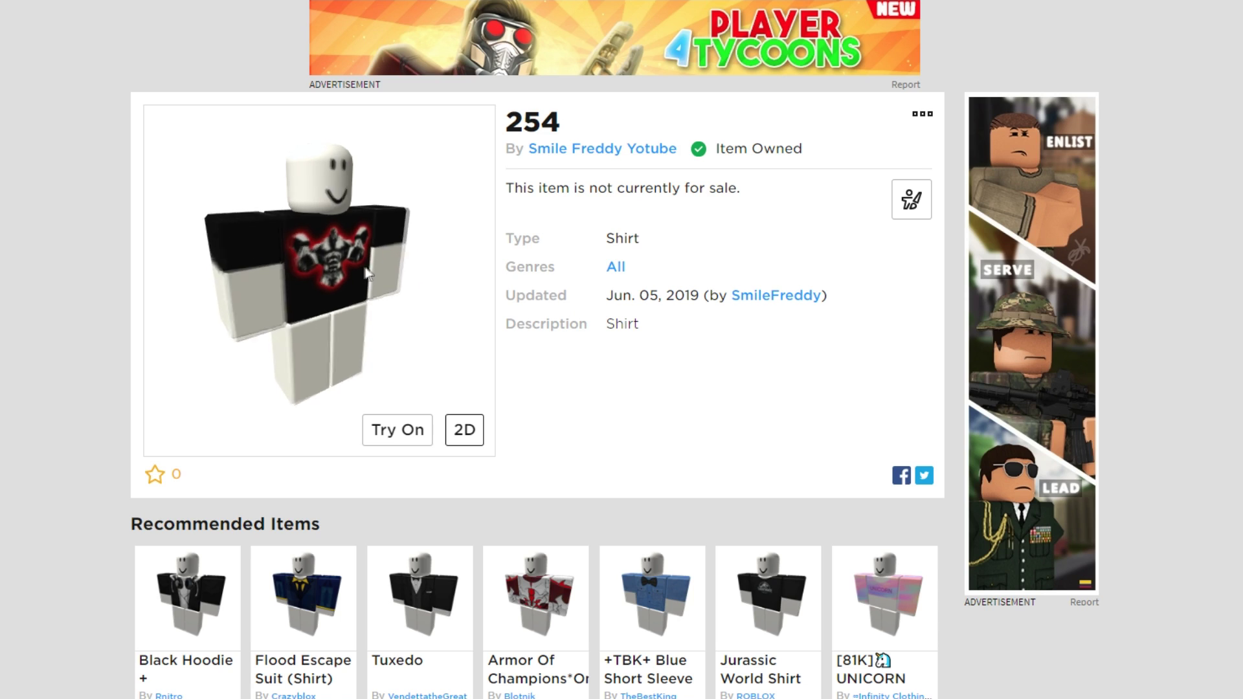
left_click_drag(348, 259, 351, 270)
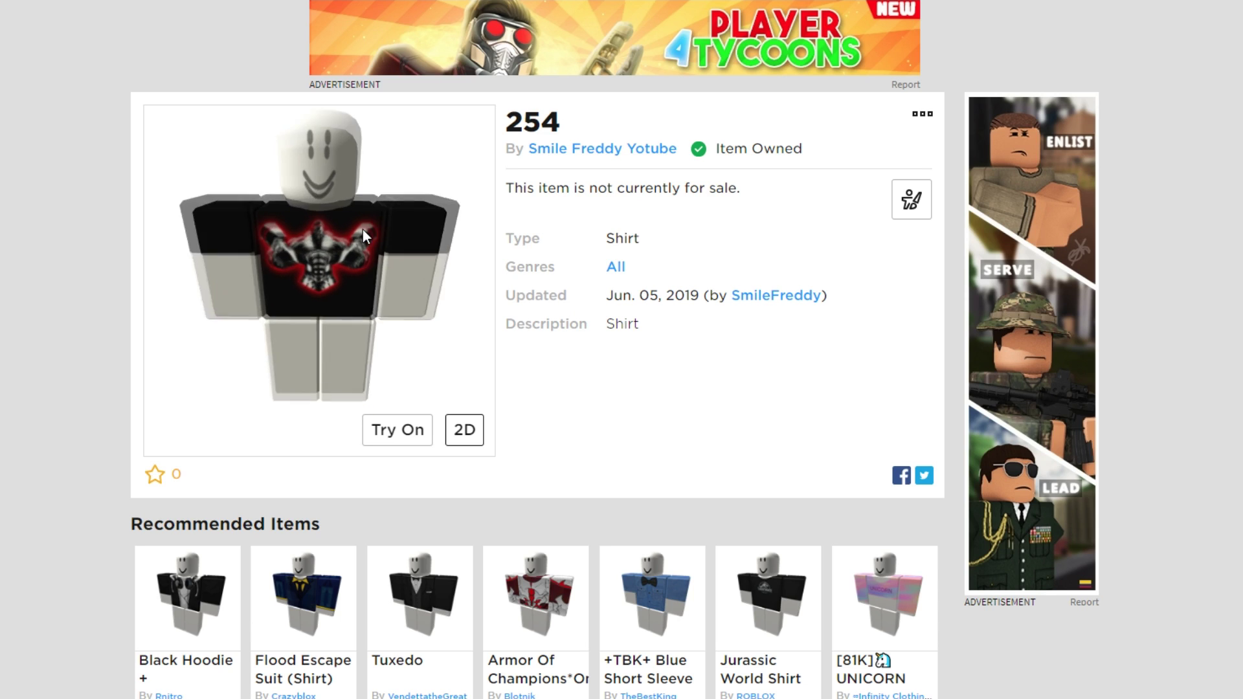
left_click_drag(358, 225, 400, 262)
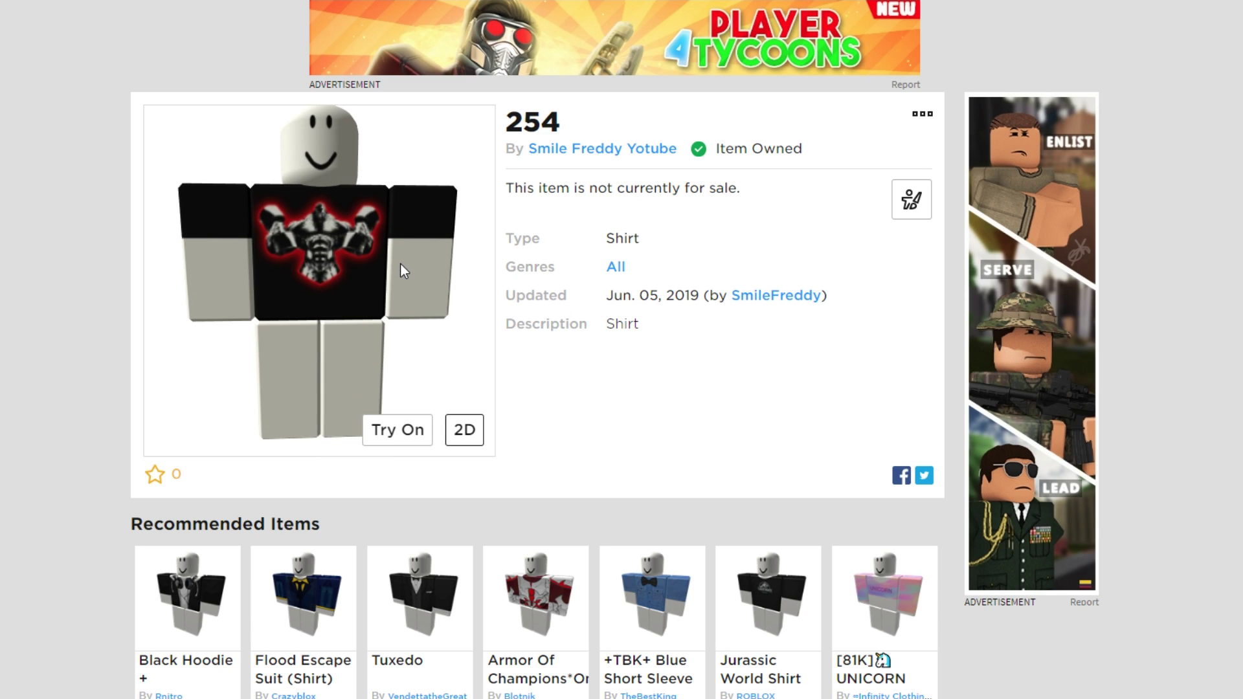
mouse_move(263, 272)
left_mouse_down()
mouse_move(402, 272)
mouse_move(259, 267)
left_mouse_up()
scroll(325, 245, "down", 3)
left_click_drag(325, 246, 365, 254)
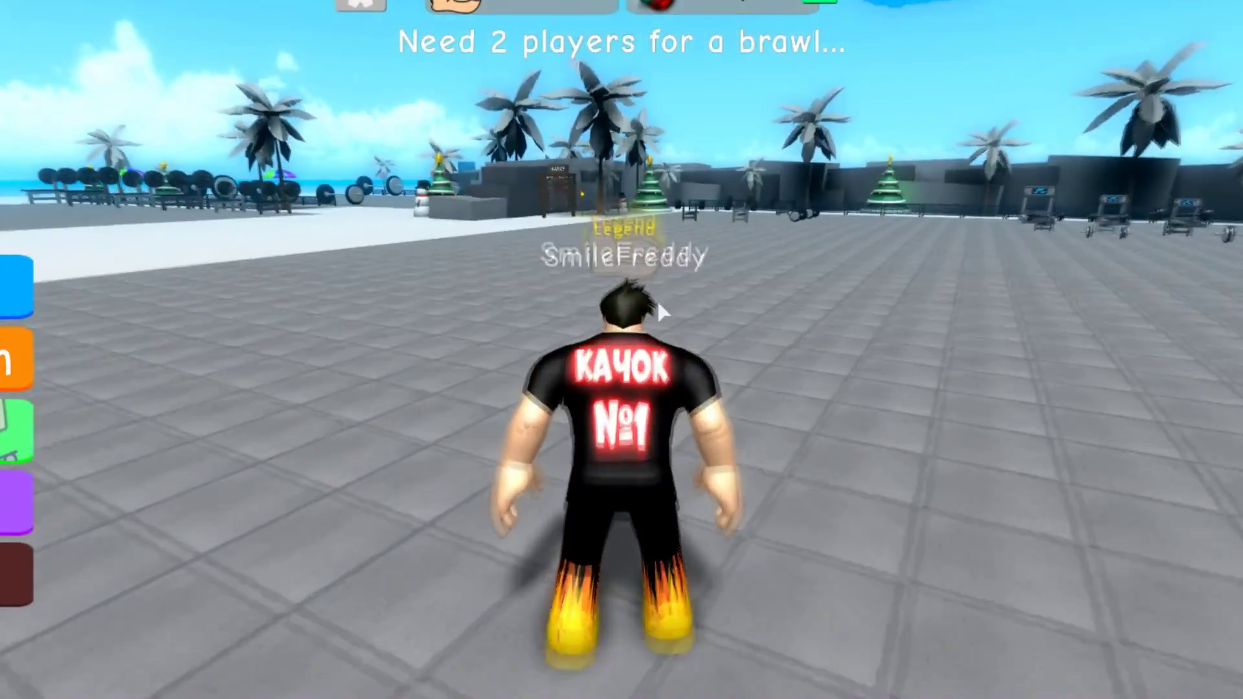
- Switch to the Roblox game and inspect the glowing КАЧОК №1 lettering on the character's back from near and far
scroll(658, 304, "up", 3)
left_click_drag(658, 305, 710, 364)
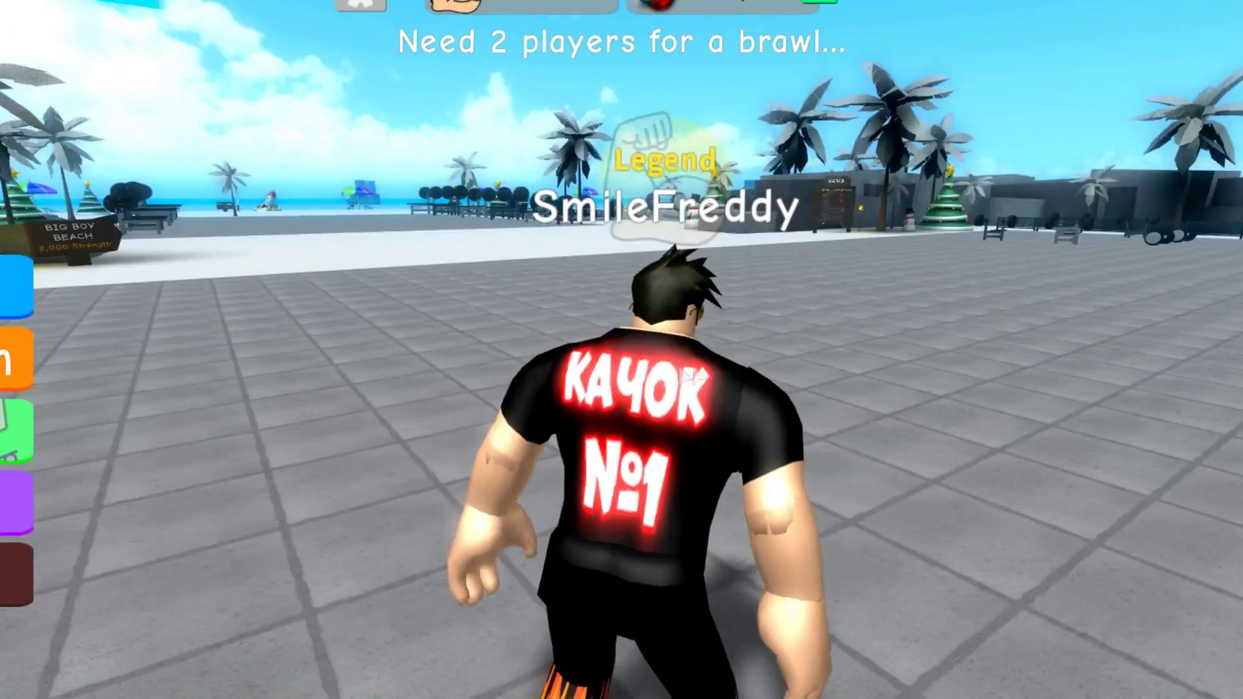
left_click_drag(626, 482, 725, 325)
scroll(656, 389, "down", 3)
key("w")
key("w")
scroll(774, 352, "up", 4)
scroll(774, 352, "down", 3)
- Walk the character back and forth and examine the glowing bodybuilder print on its chest up close
key("w")
key("s")
key("w")
key("s")
scroll(724, 324, "up", 5)
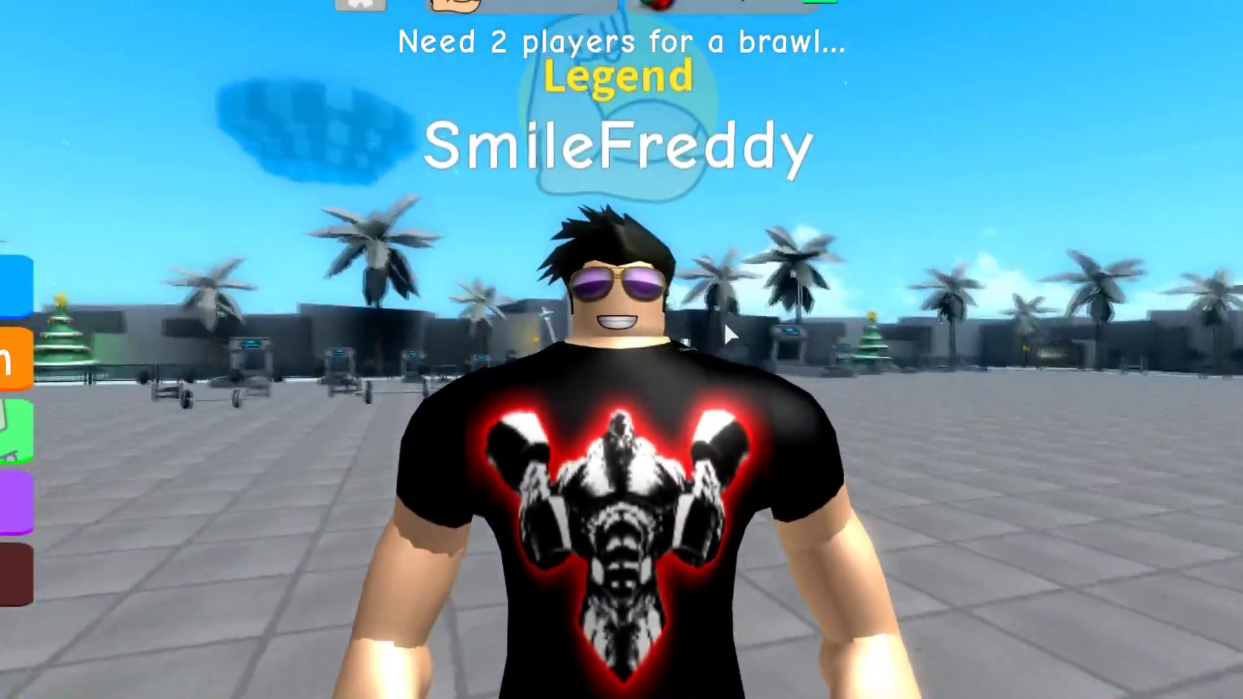
scroll(725, 324, "down", 5)
- Run the character around and turn the view to compare the shirt's front and back from a distance
key("s")
left_click_drag(725, 324, 724, 323)
key("s")
key("s")
key("Left")
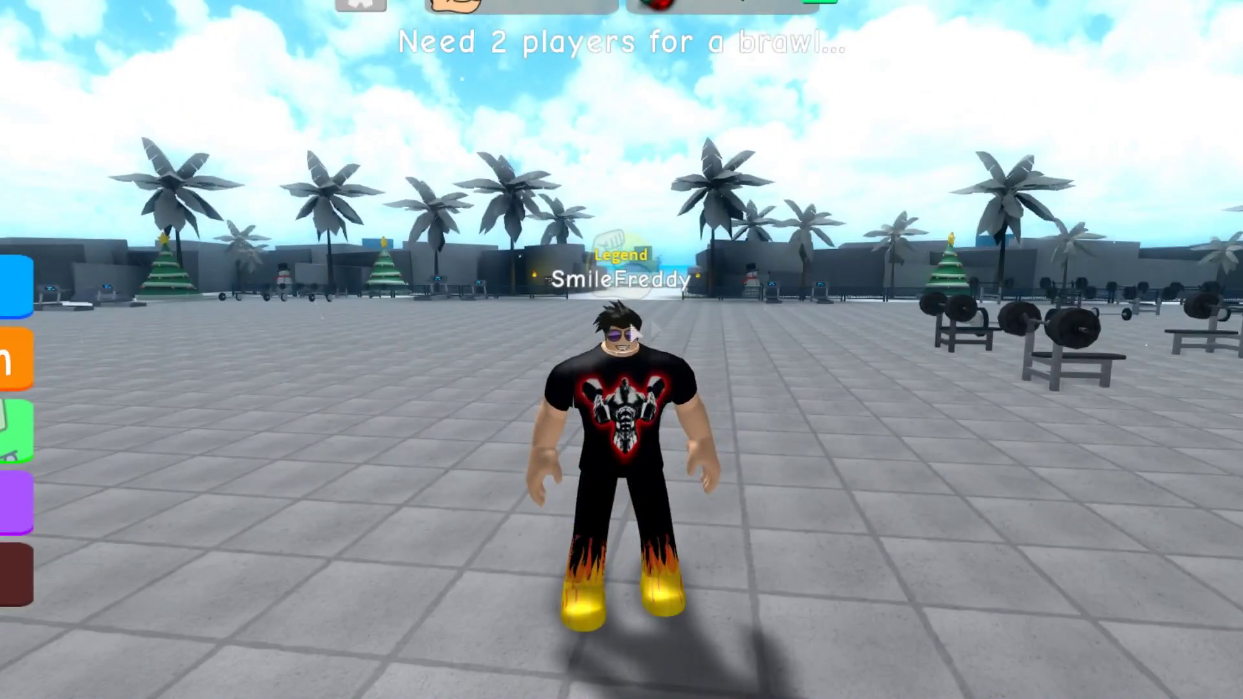
key("Left")
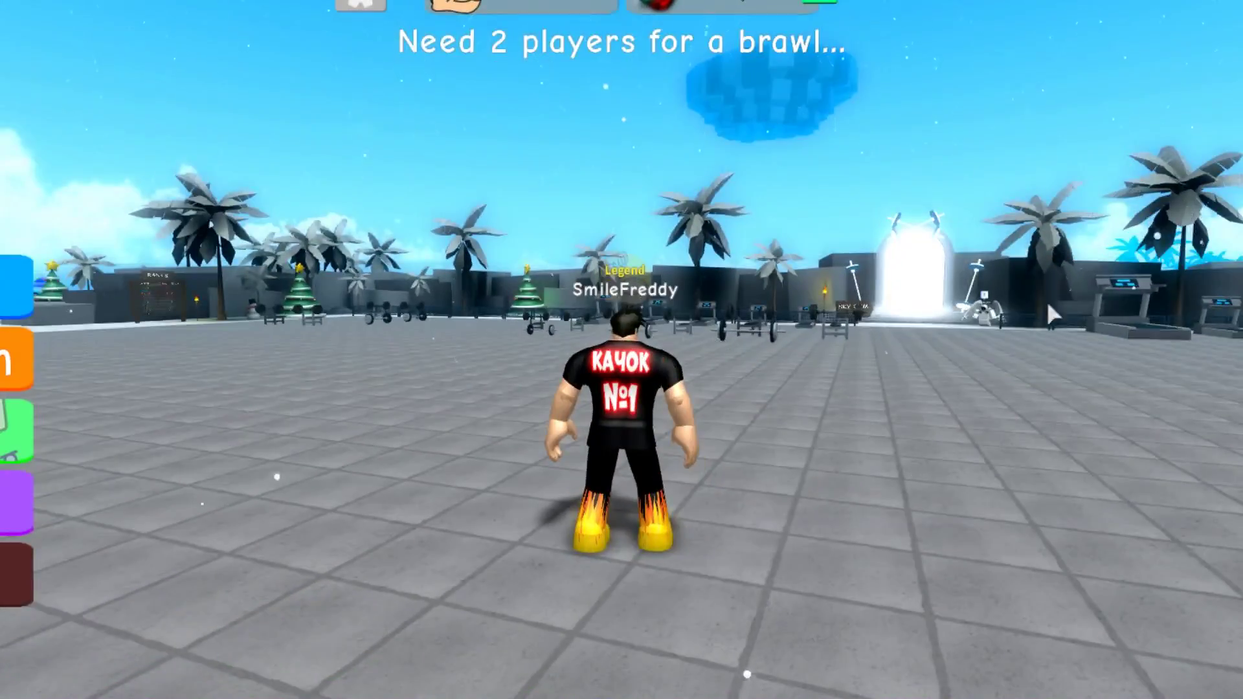
key("Left")
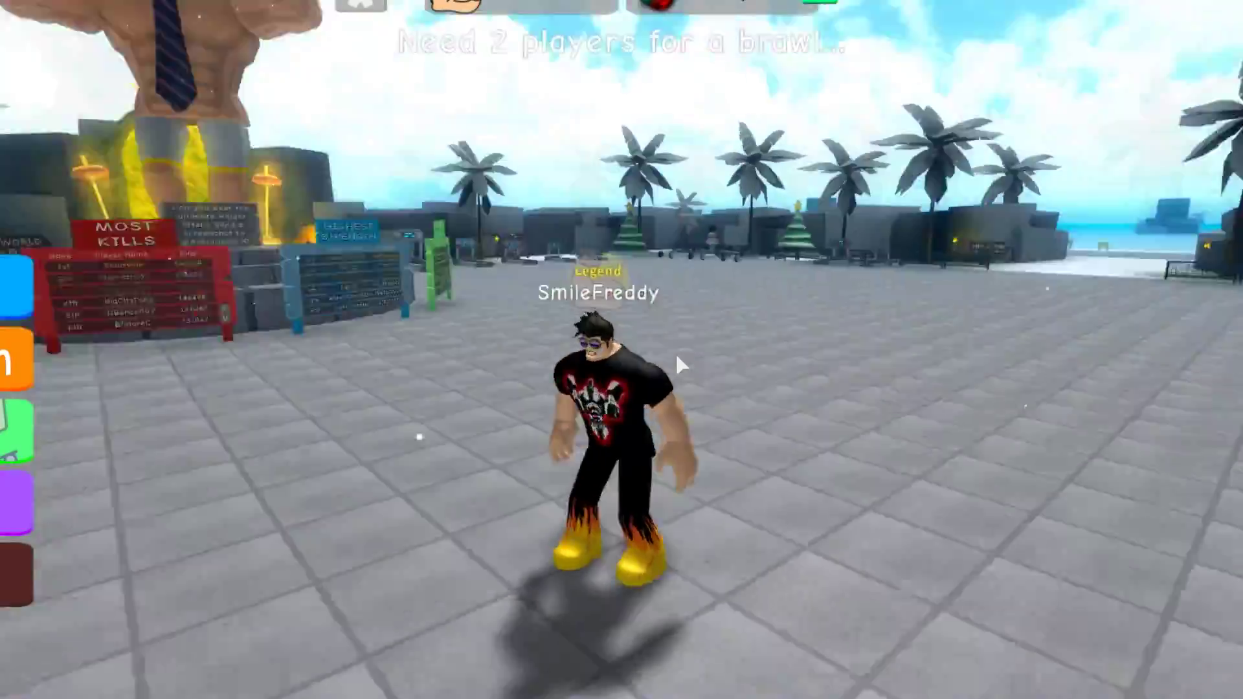
- Run the character across the plaza facing the camera to view the glowing bodybuilder print in motion
key("w")
key("Right")
key("s")
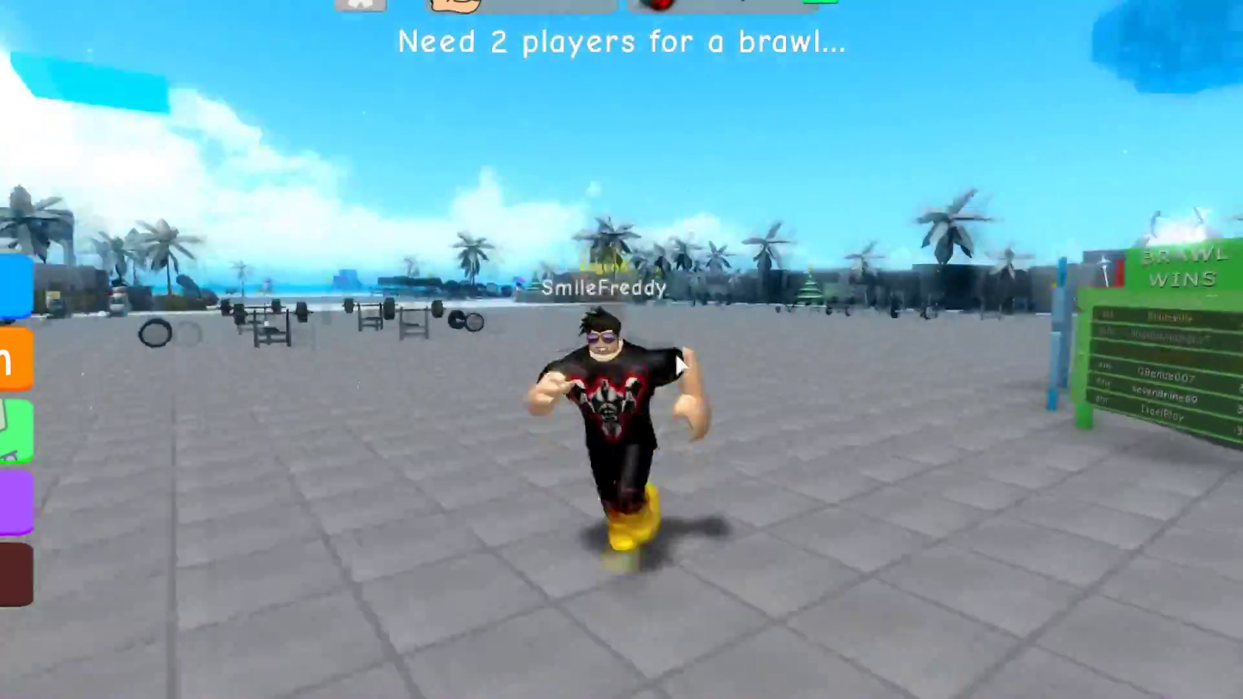
key("d")
key("s")
key("Left")
key("d")
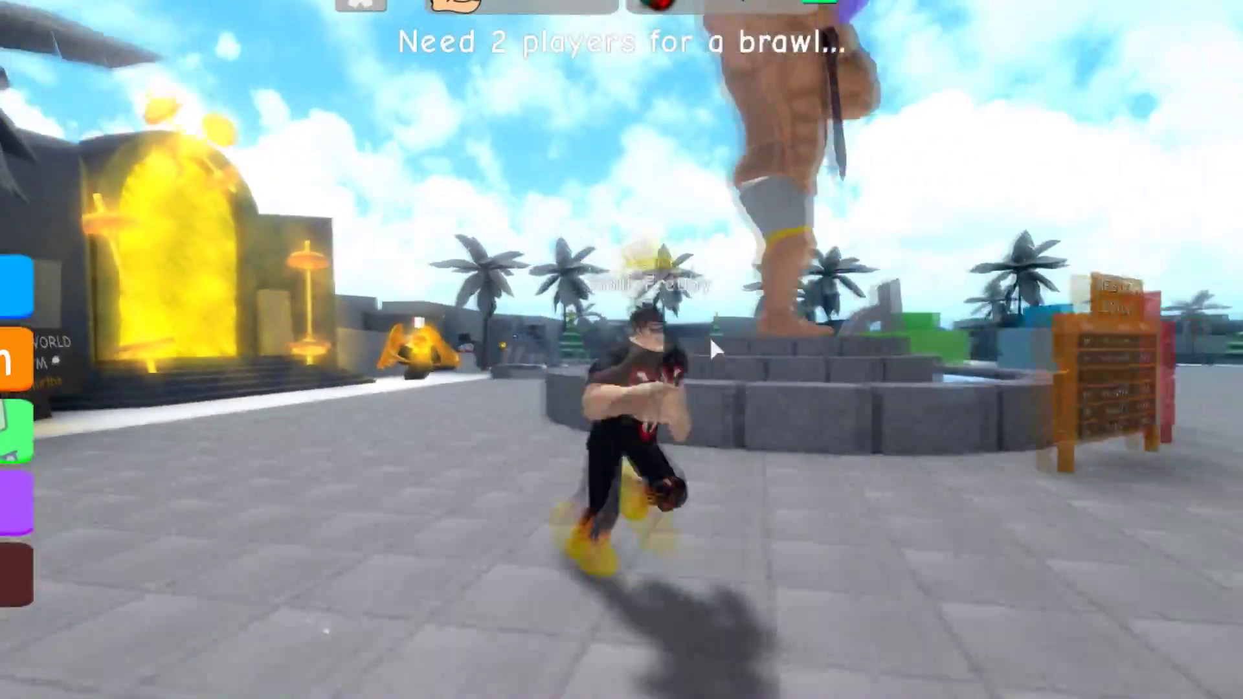
- Run the character past the statue fountain and leaderboards to the barbells, keeping the shirt's front in view
key("Left")
key("s")
key("d")
key("s")
key("Right")
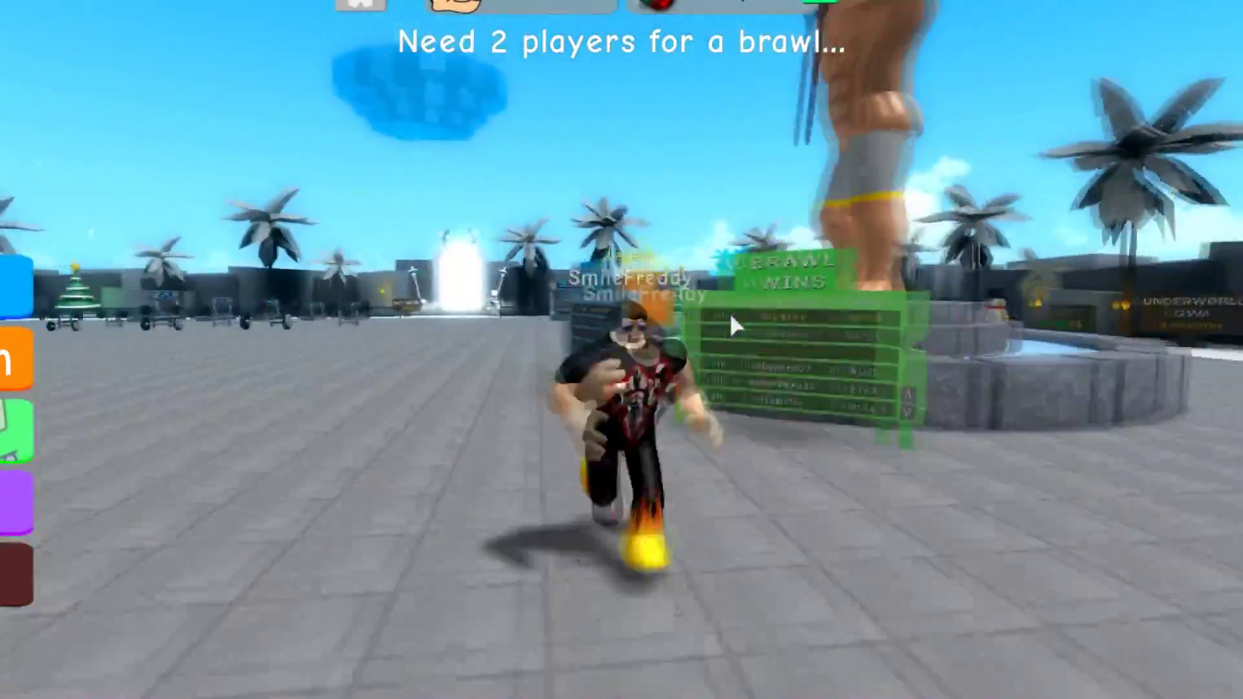
key("w")
key("s")
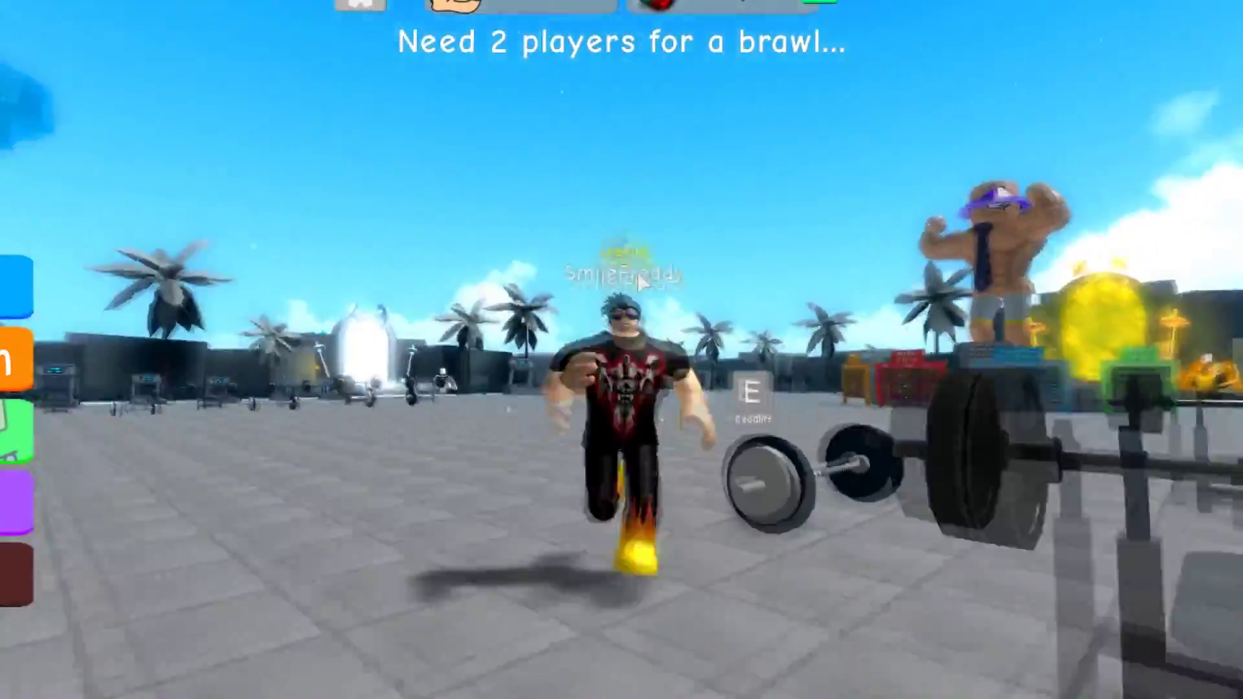
- Run the character away from the barbells to check the back lettering, and turn it to face the camera
key("Left")
key("Left")
key("w")
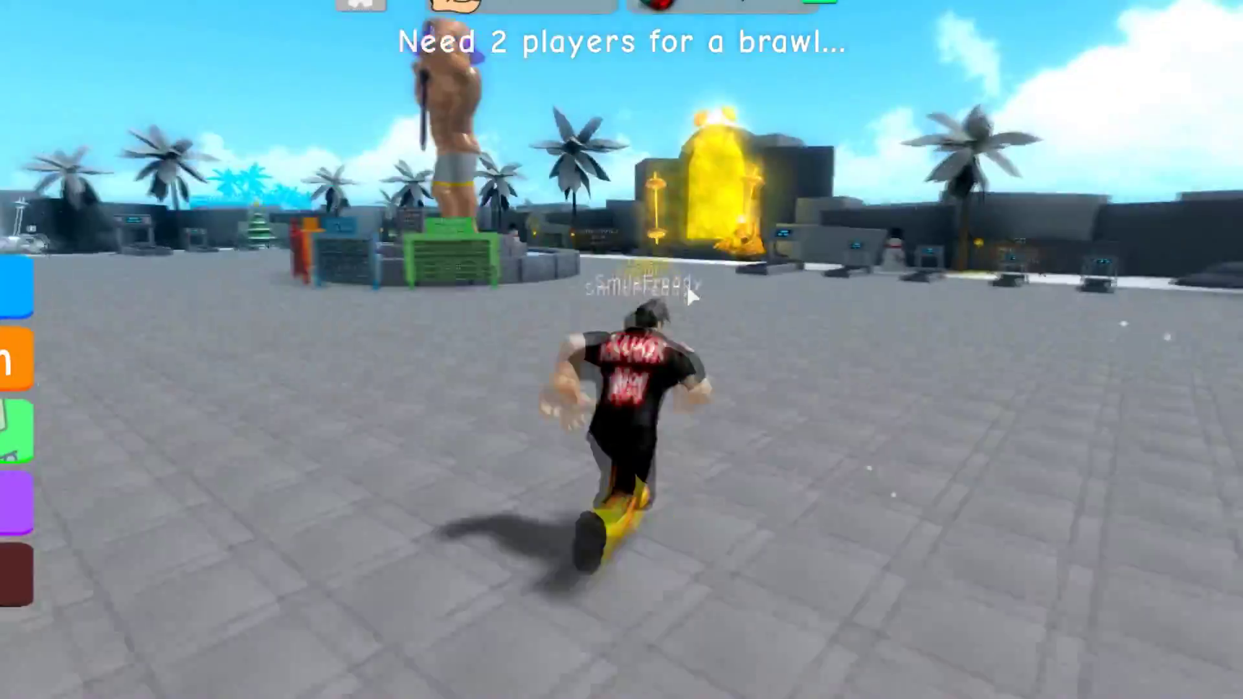
key("Left")
key("space")
key("Right")
key("s")
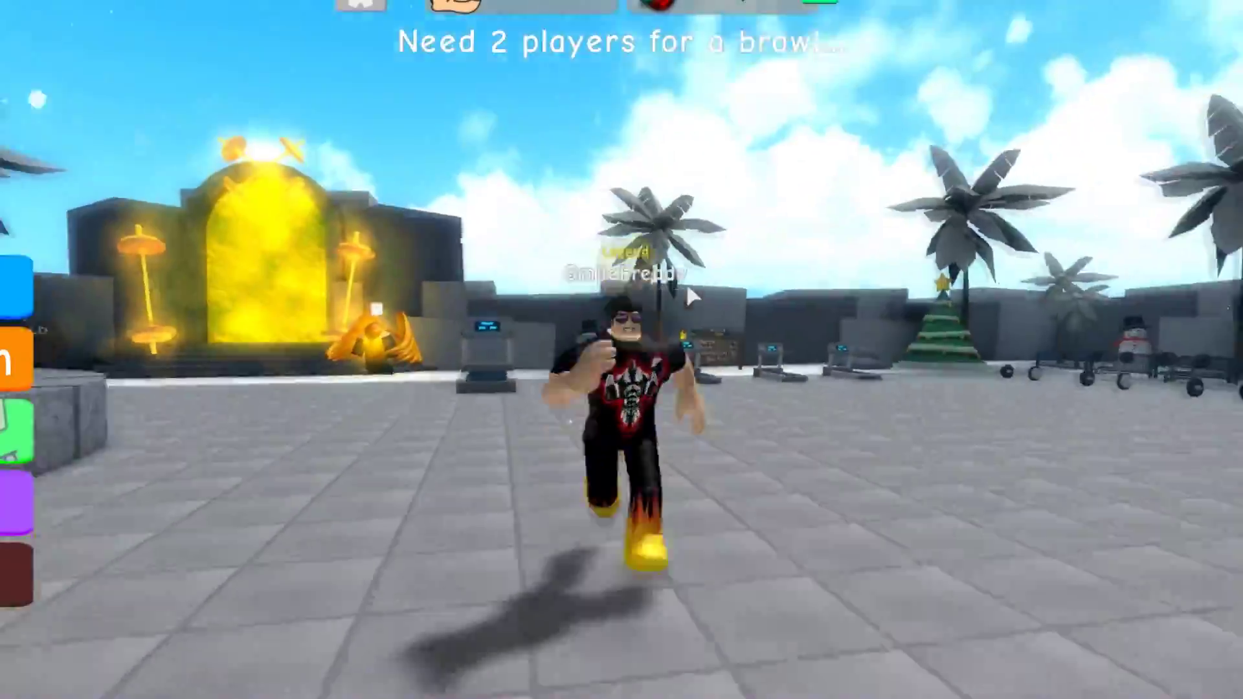
- Make the character jump while facing the camera to view the chest print with its arms raised
key("space")
key("s")
key("space")
key("Left")
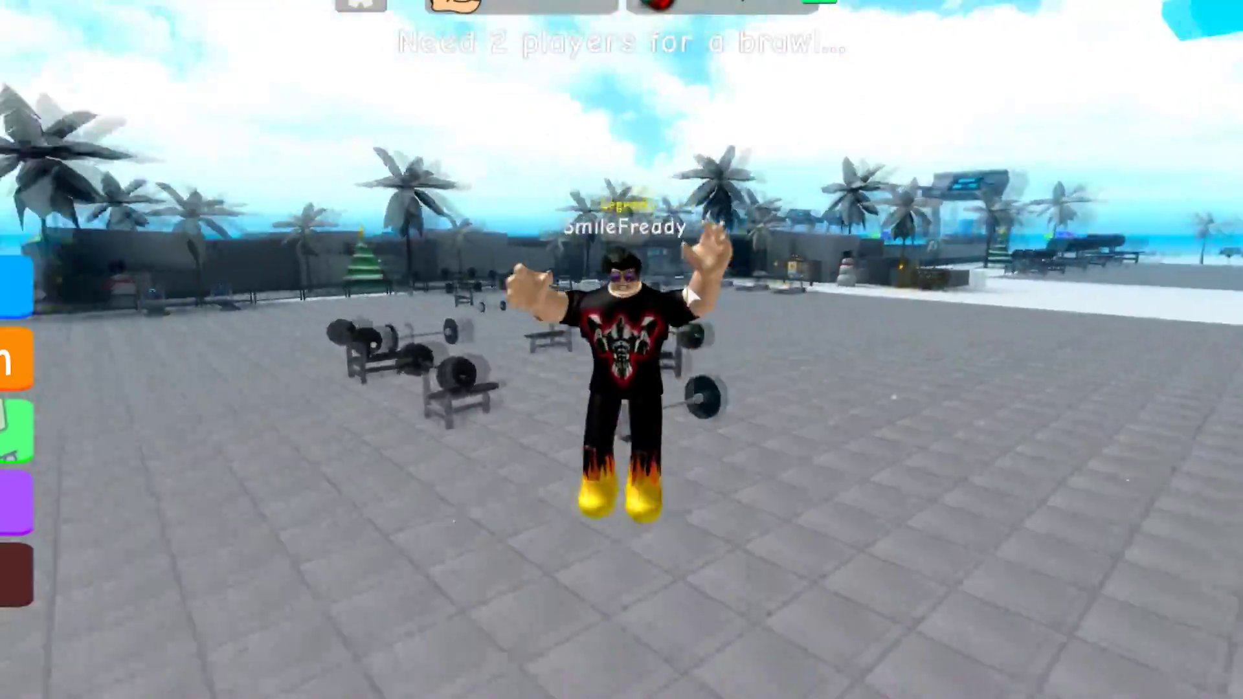
- Compare the КАЧОК №1 lettering on the running character's back with a close-up of the chest print
key("w")
key("Left")
key("w")
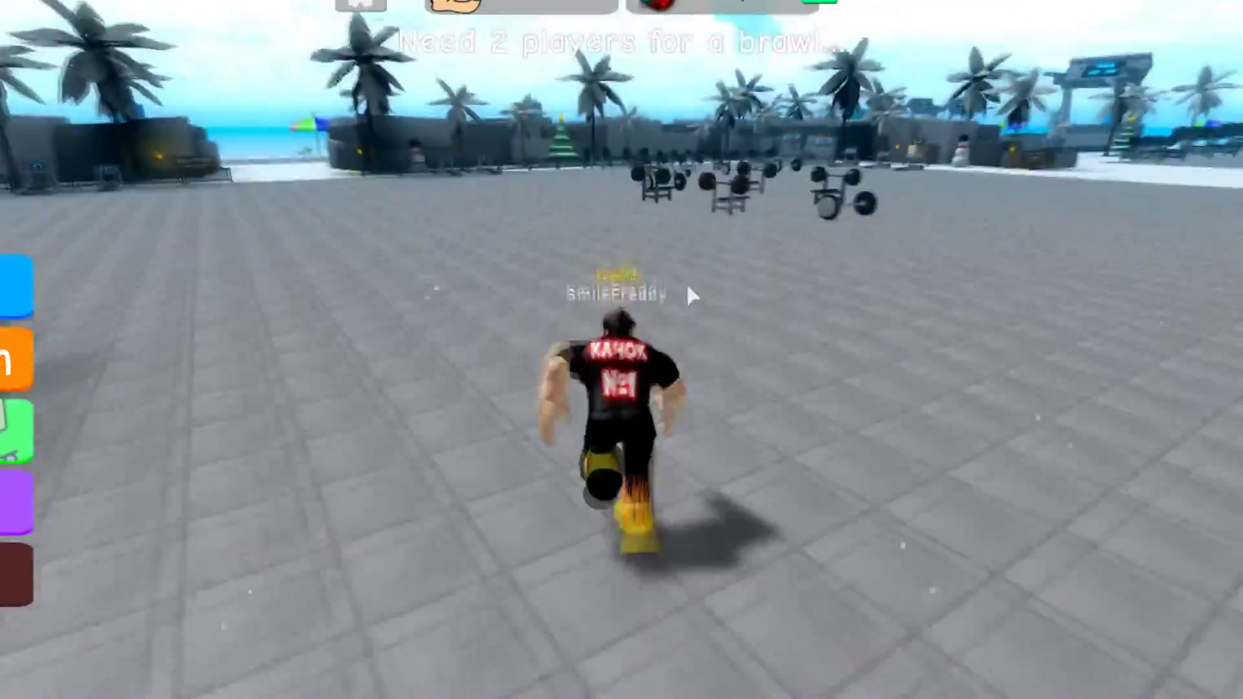
key("Left")
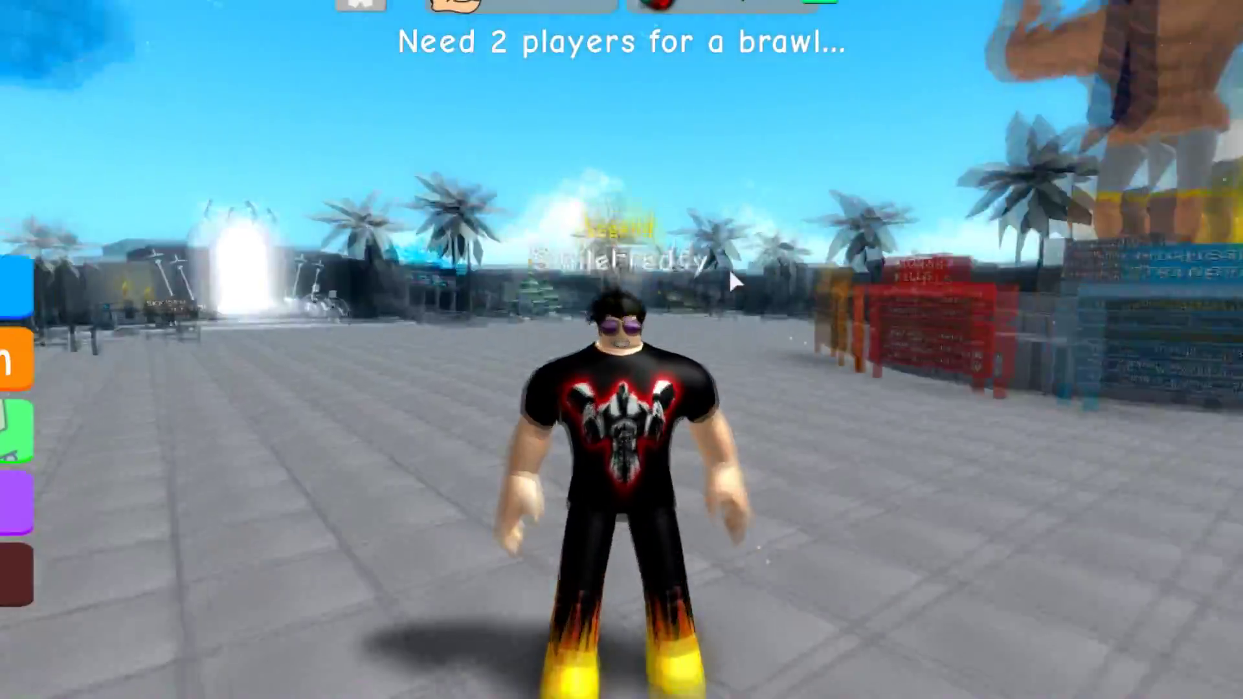
key("w")
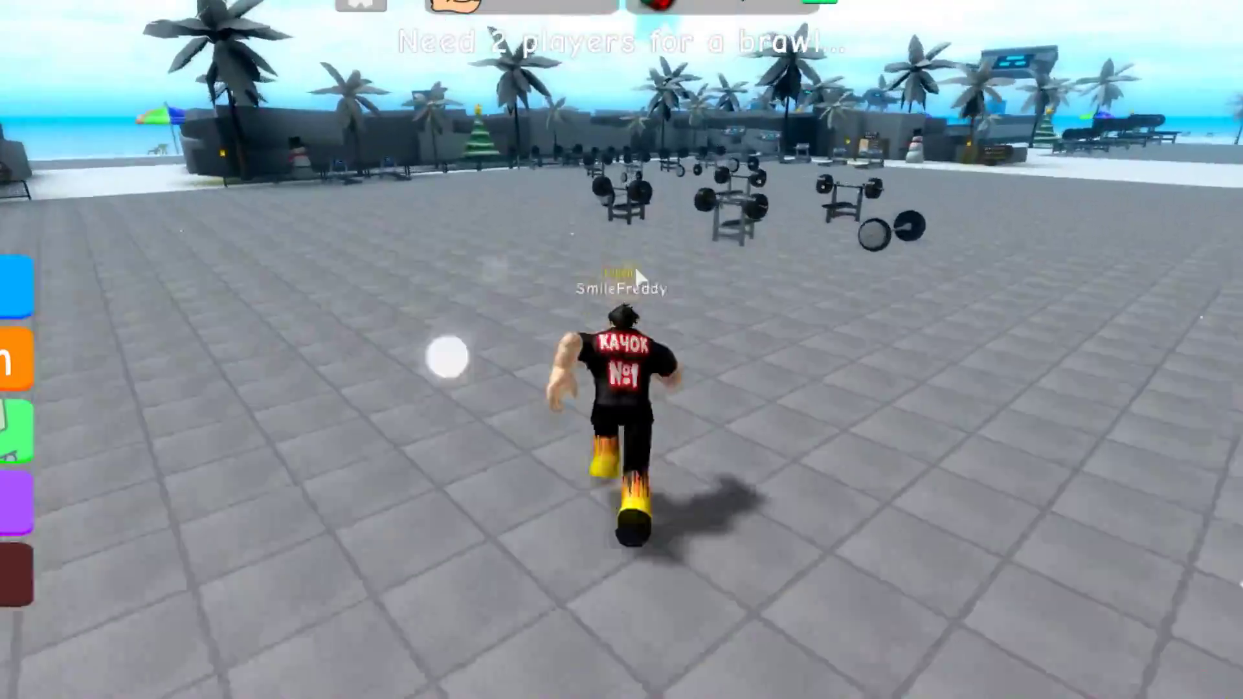
- Run and jump the character past the gym equipment to the statue fountain, keeping the back lettering in view
key("space")
key("Right")
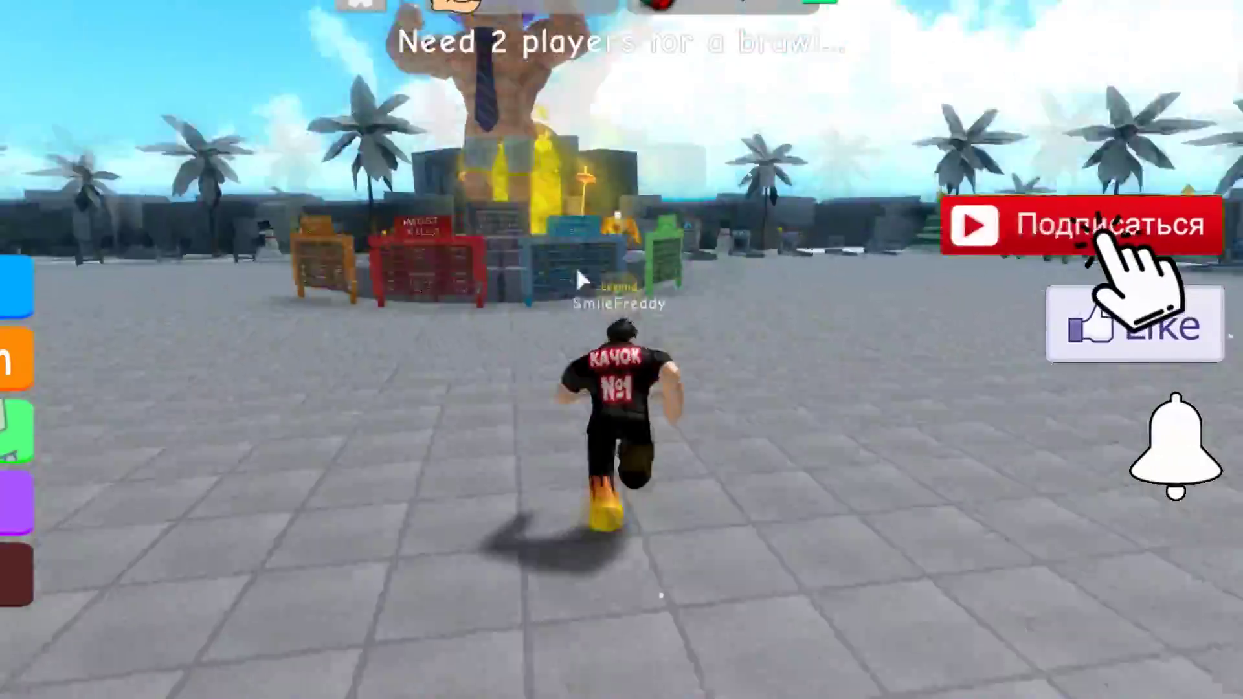
key("Right")
key("space")
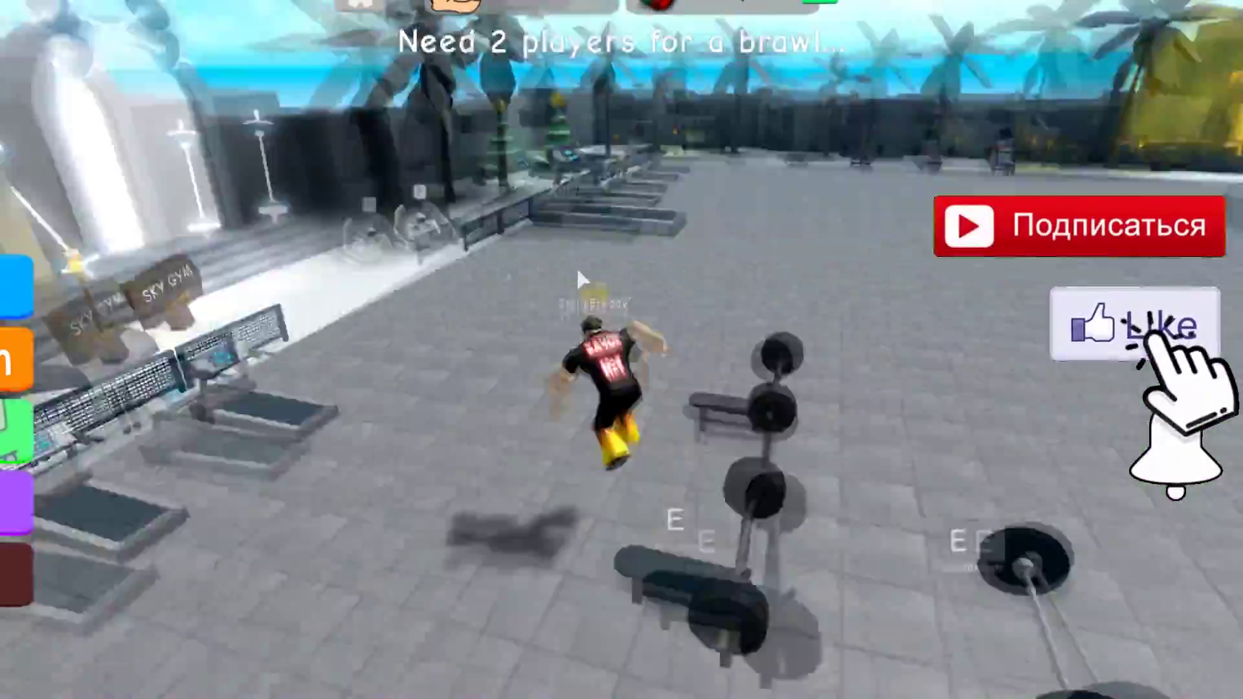
key("space")
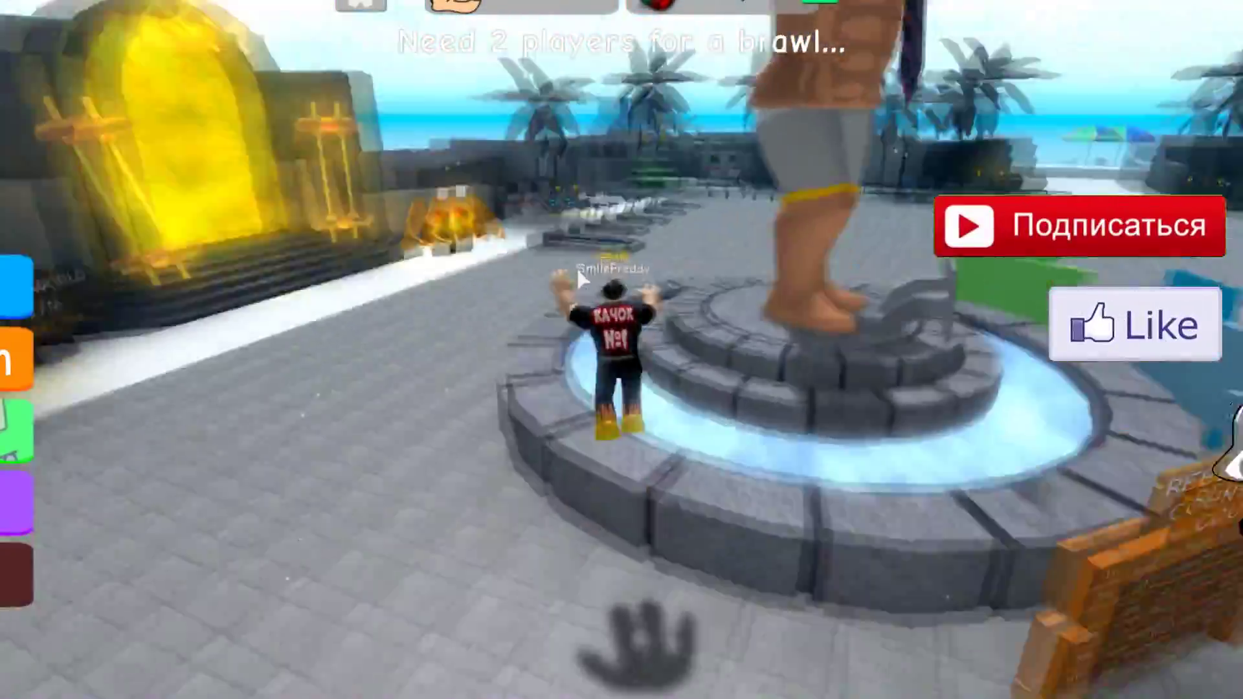
- Jump the character away from the fountain and bring it to rest facing the camera to view the front print
key("Right")
key("Right")
key("s")
key("space")
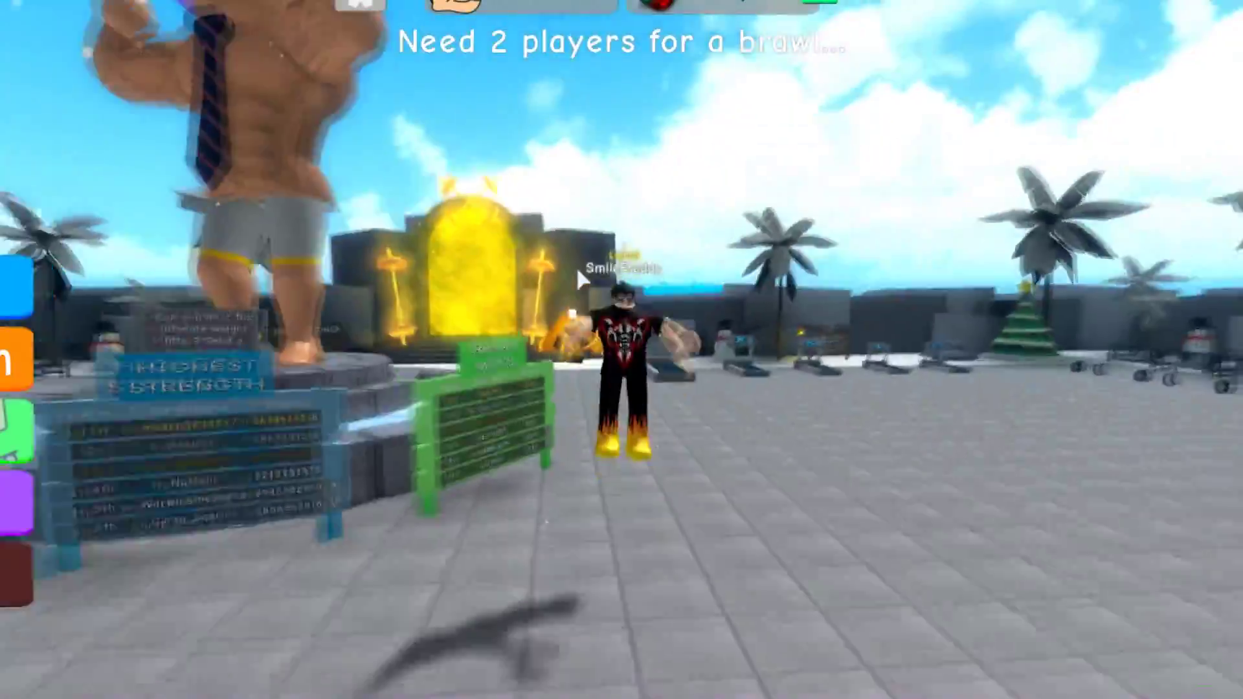
key("Right")
key("a")
key("space")
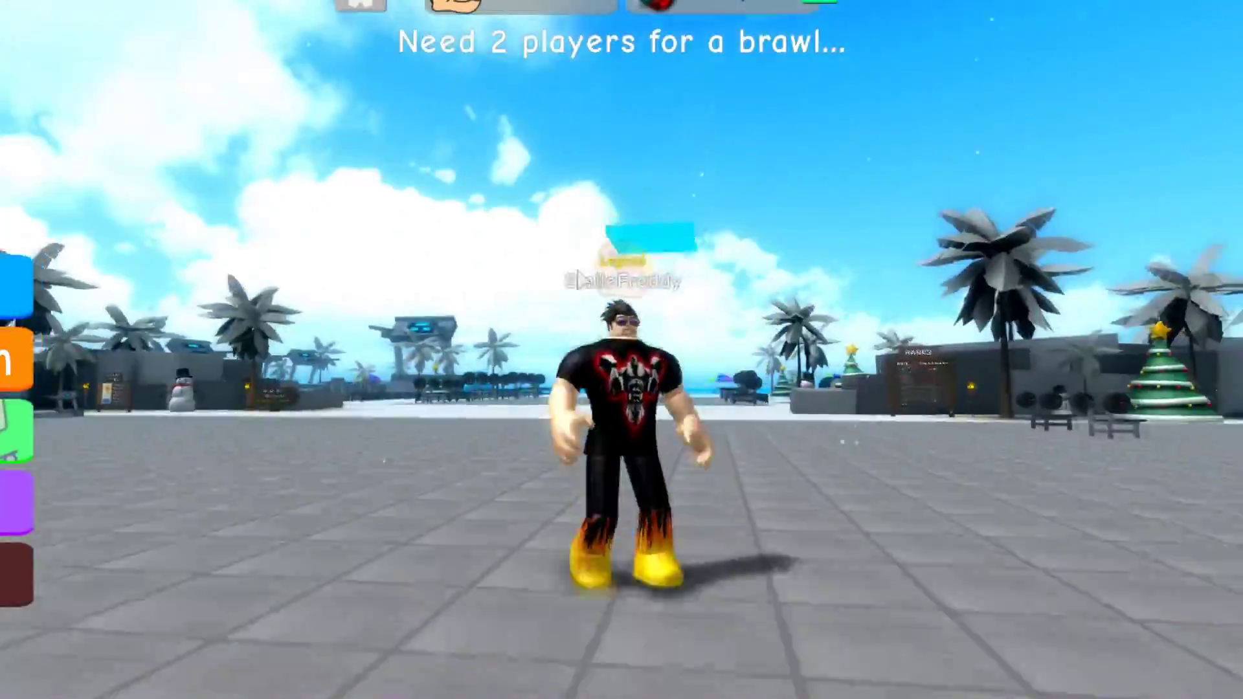